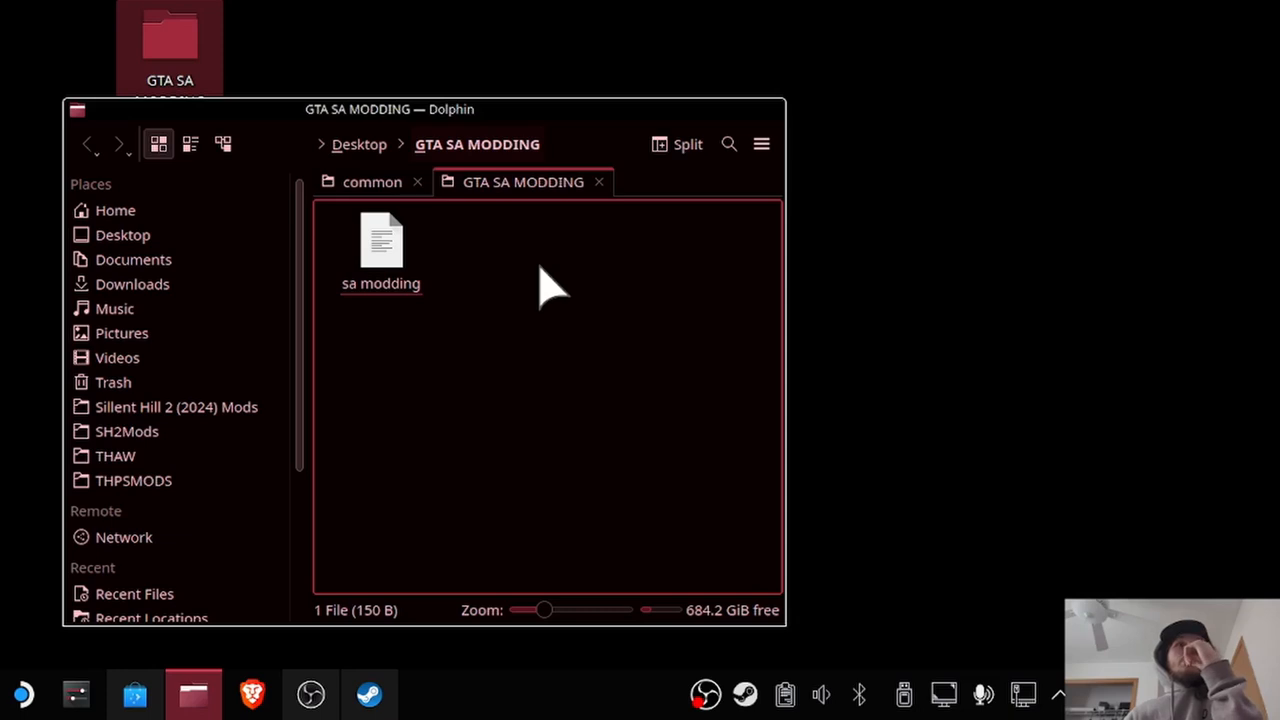
Open SADowngrade_1-3-1_Full.exe from the Downloads folder with Protontricks Launcher.
click(162, 287)
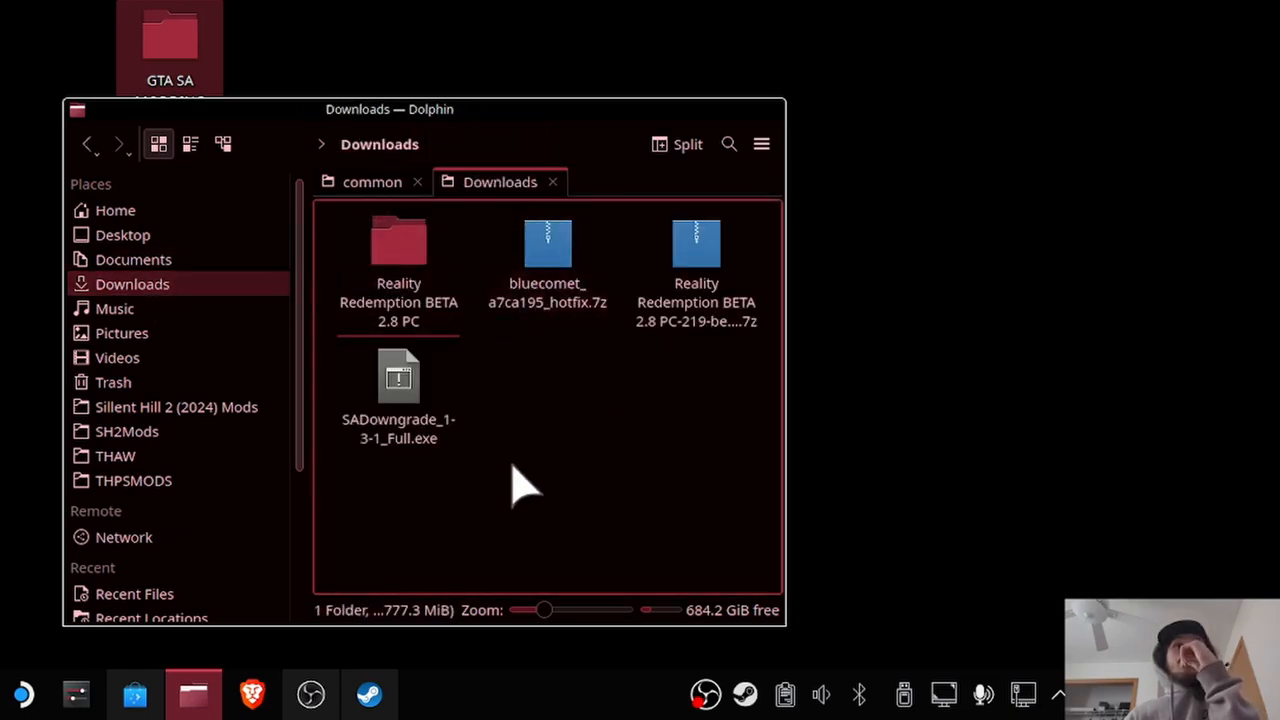
click(392, 385)
right_click(398, 383)
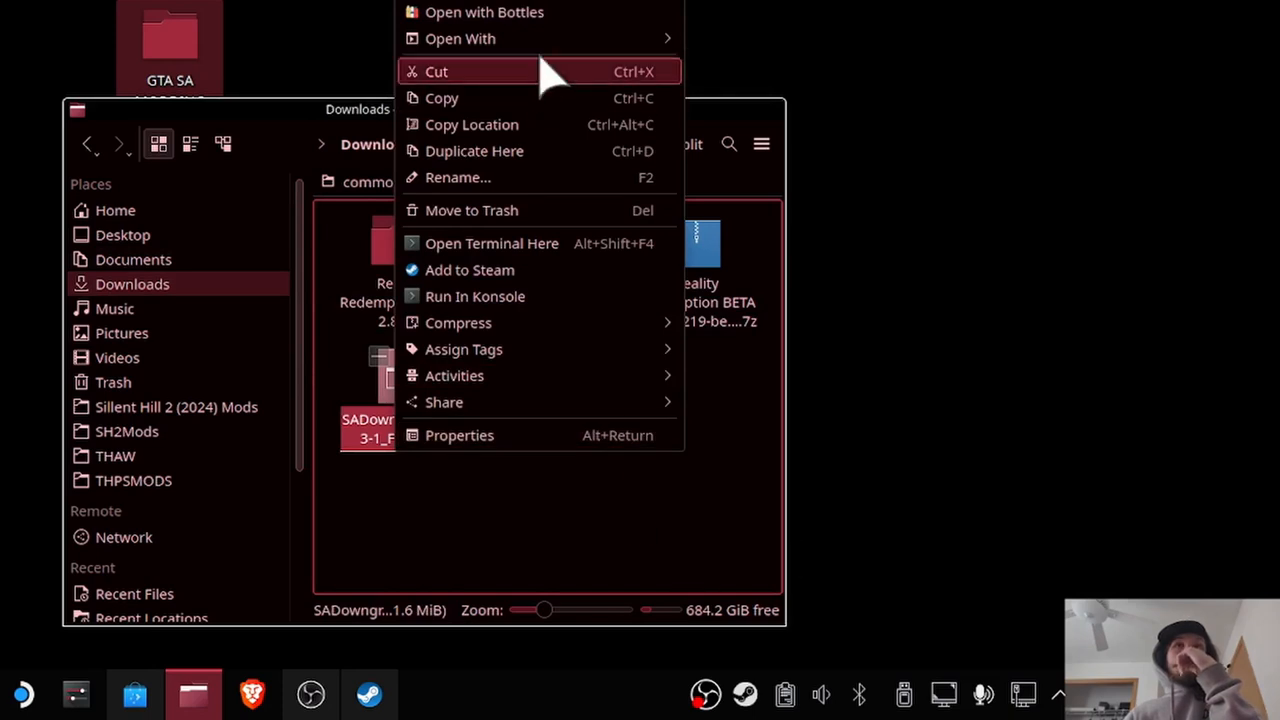
mouse_move(545, 40)
click(755, 40)
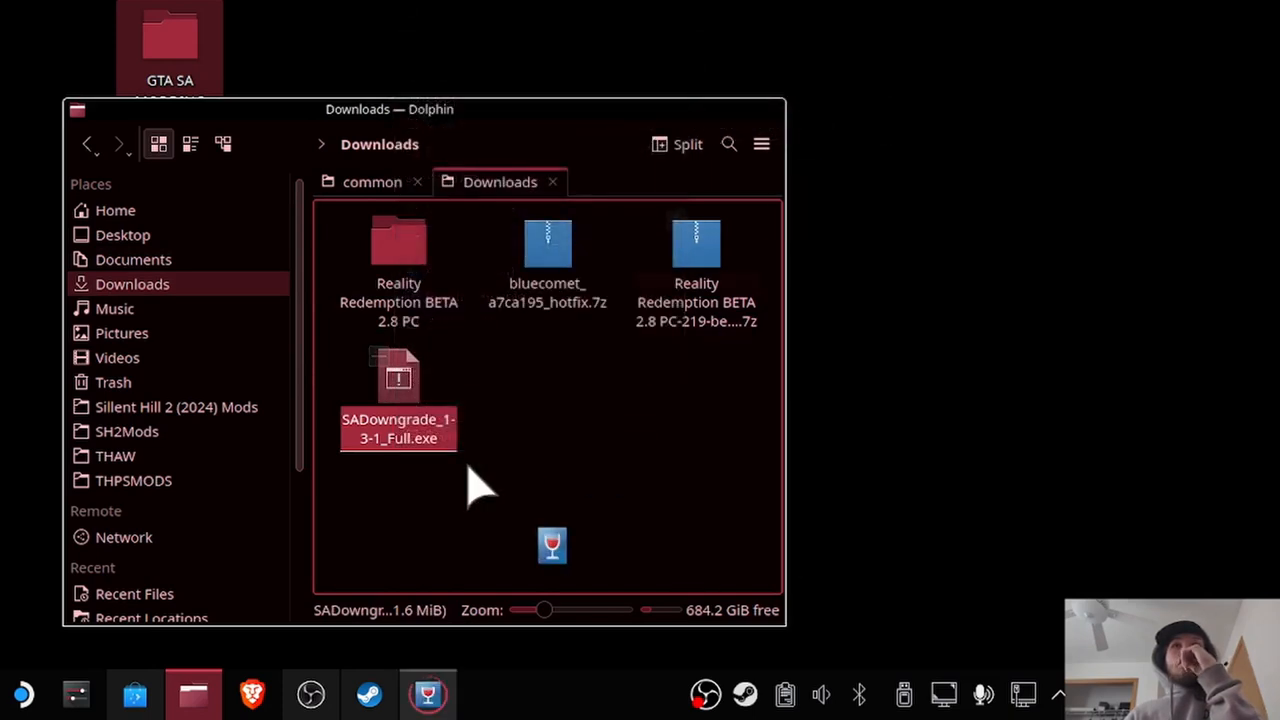
Run the archive in the Grand Theft Auto: San Andreas prefix and extract its contents to the Downloads folder.
click(485, 306)
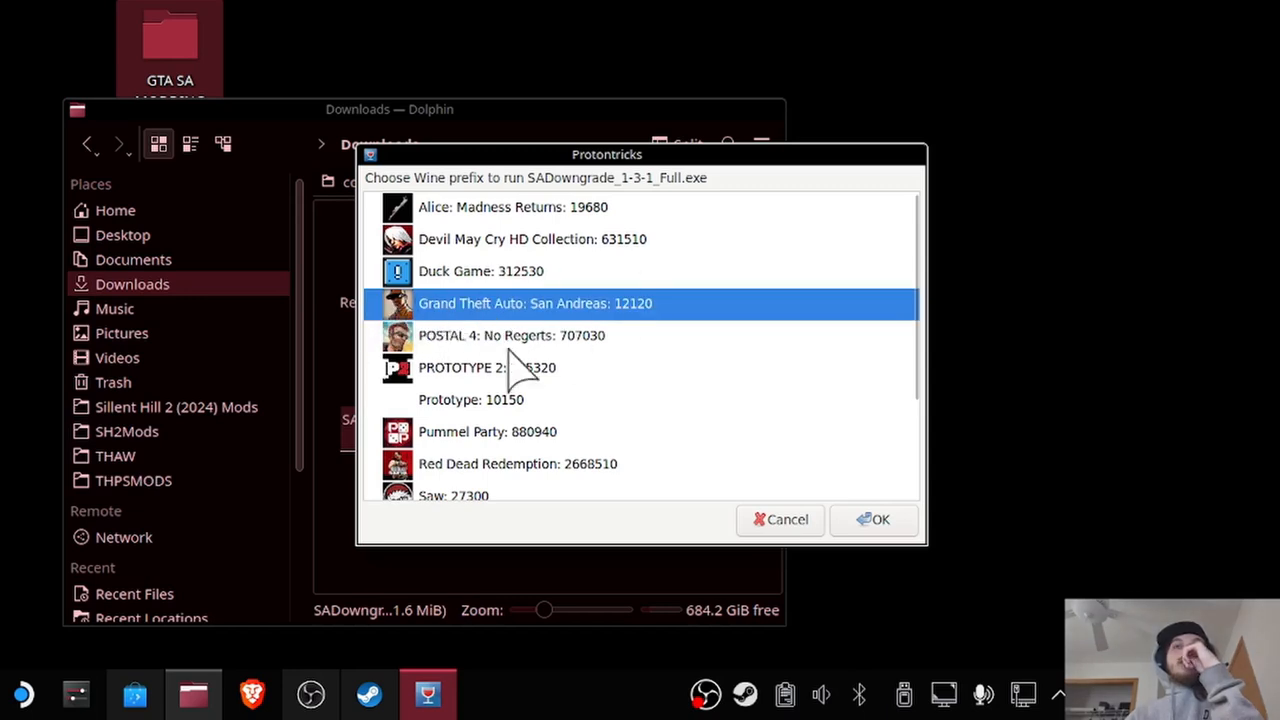
click(885, 521)
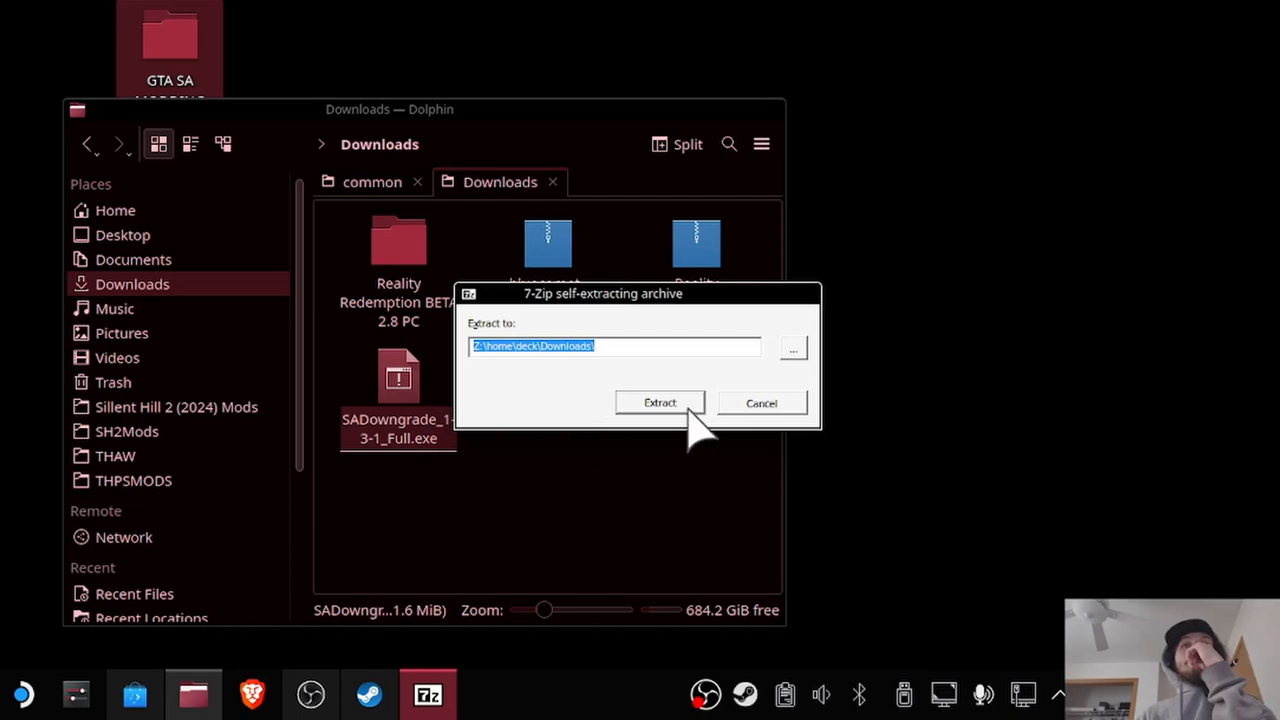
click(675, 400)
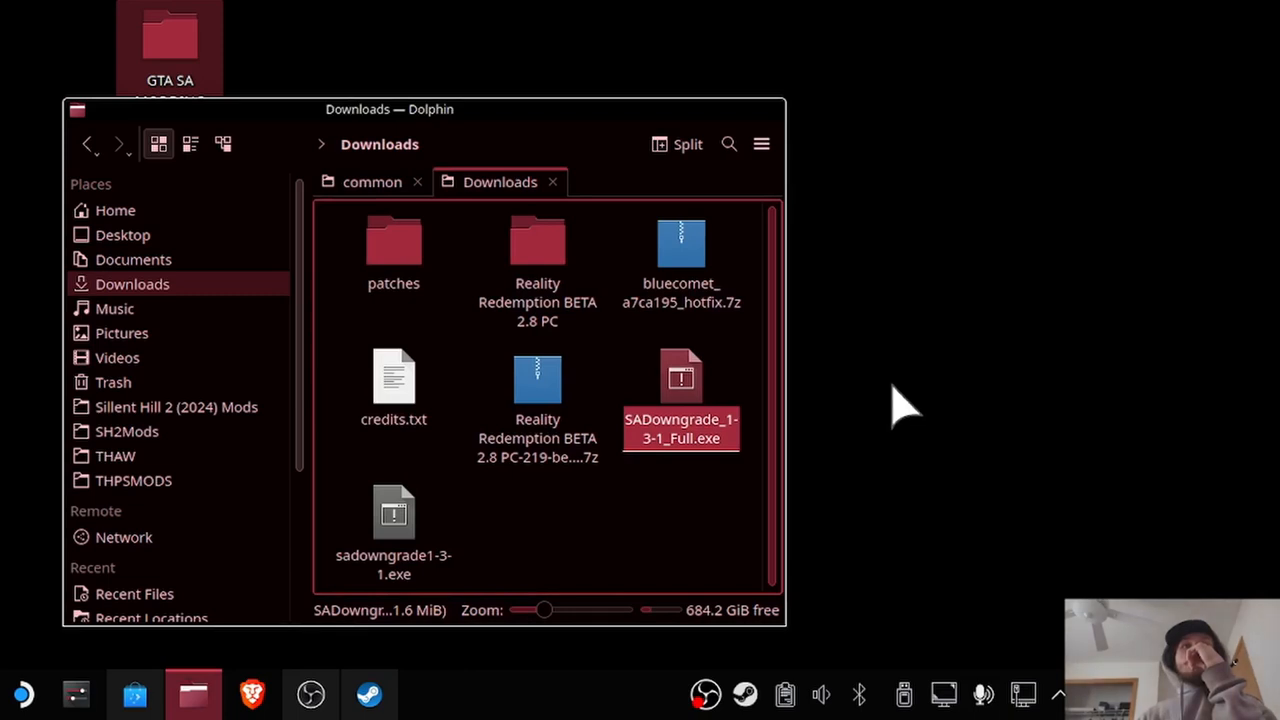
Run the extracted sadowngrade1-3-1.exe through Protontricks Launcher in the Grand Theft Auto: San Andreas prefix.
click(588, 550)
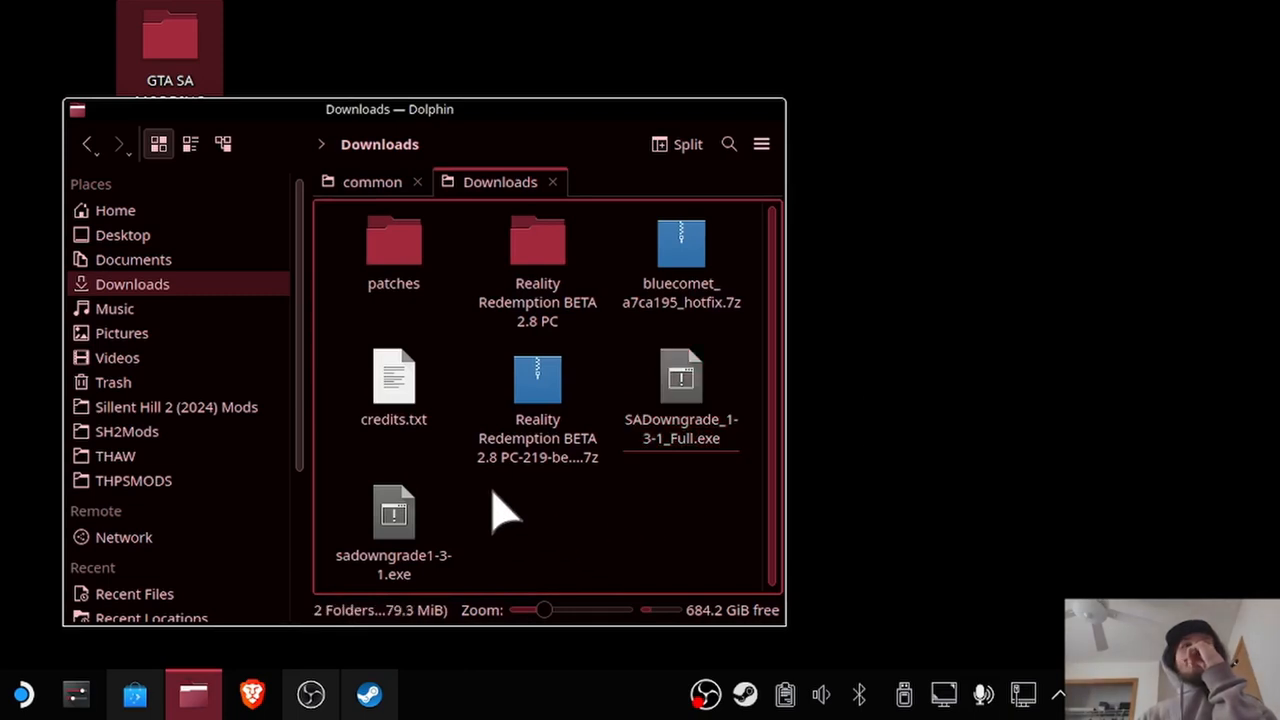
click(400, 537)
right_click(398, 530)
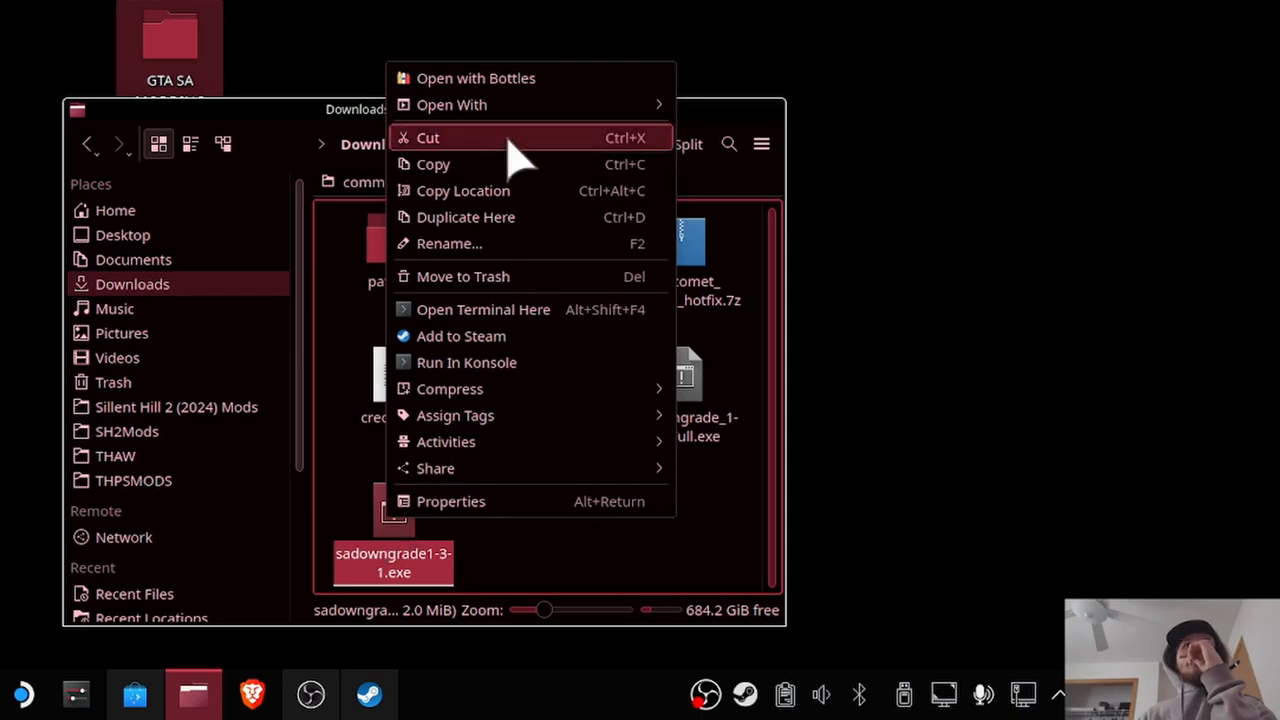
mouse_move(500, 104)
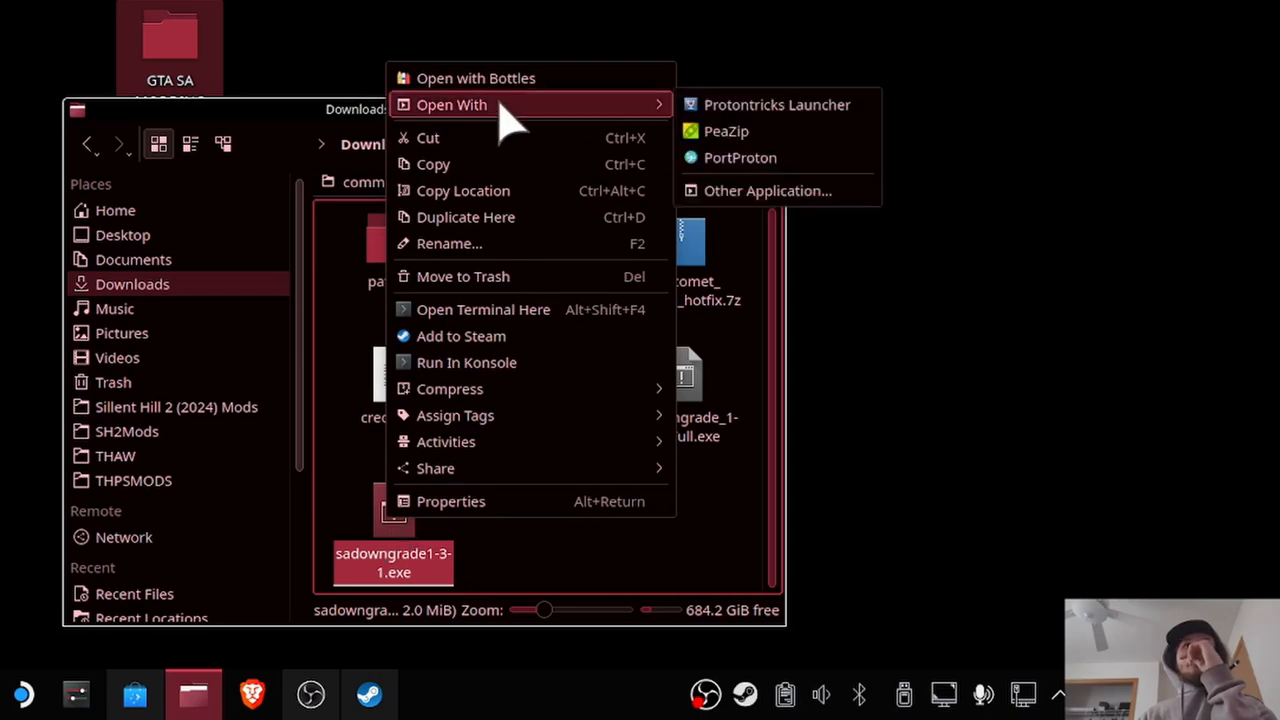
click(730, 104)
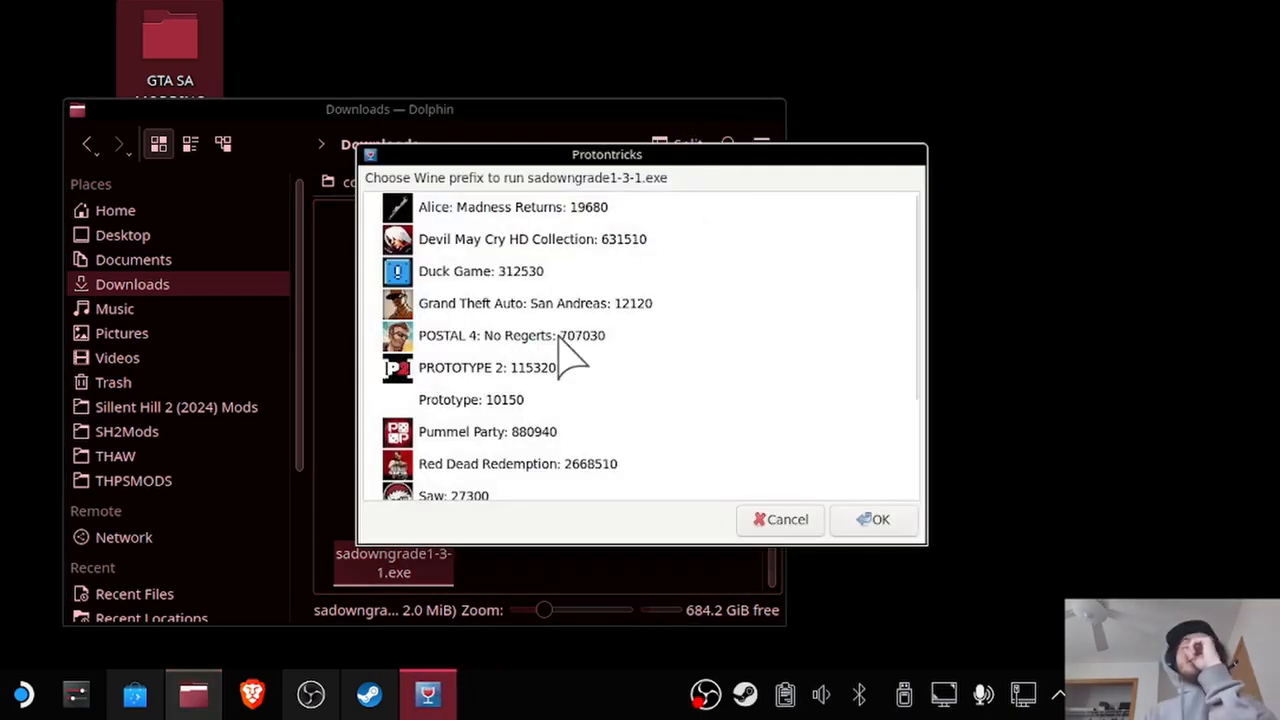
click(560, 310)
click(882, 522)
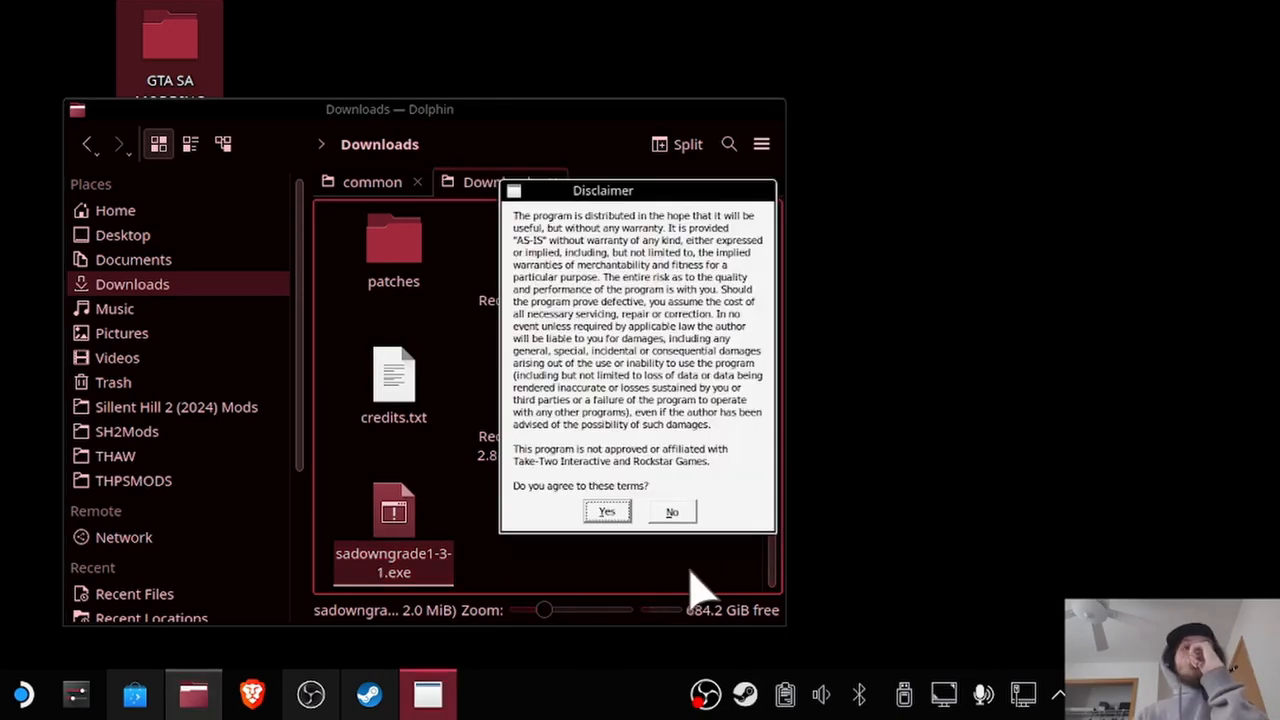
Accept the downgrader's disclaimer, decline the update and dismiss the remaining startup notices.
click(606, 512)
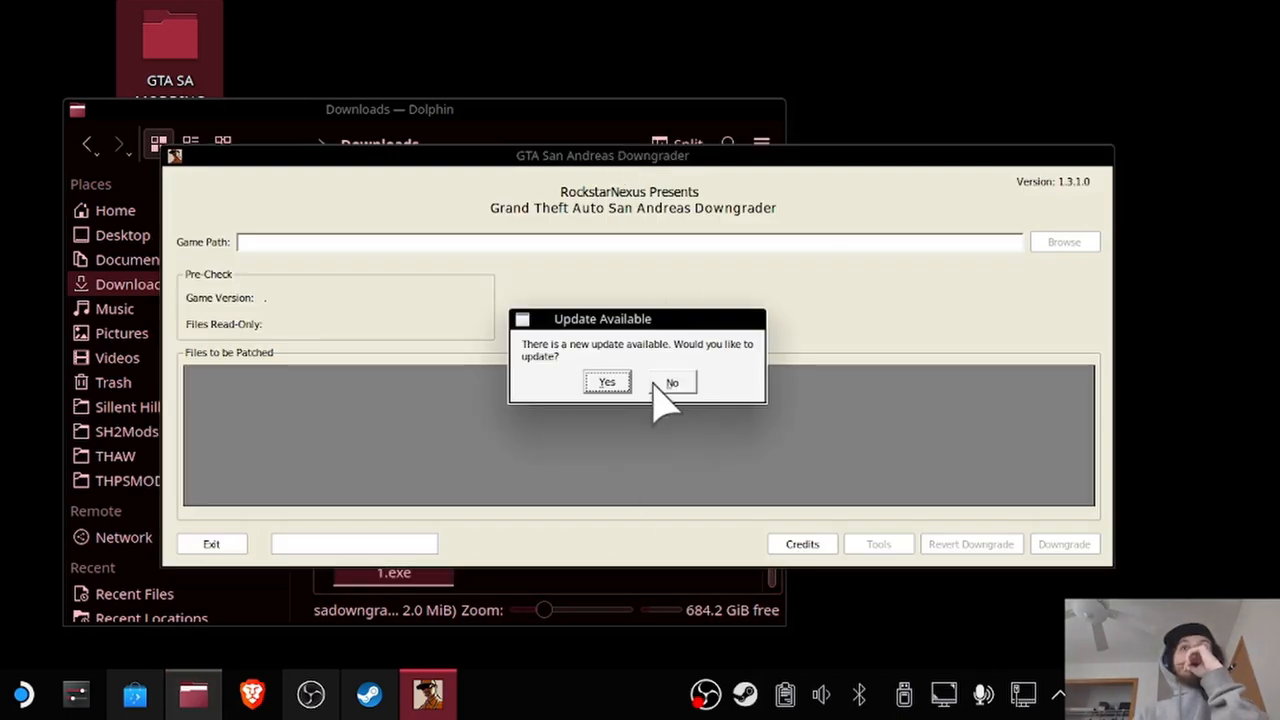
click(672, 383)
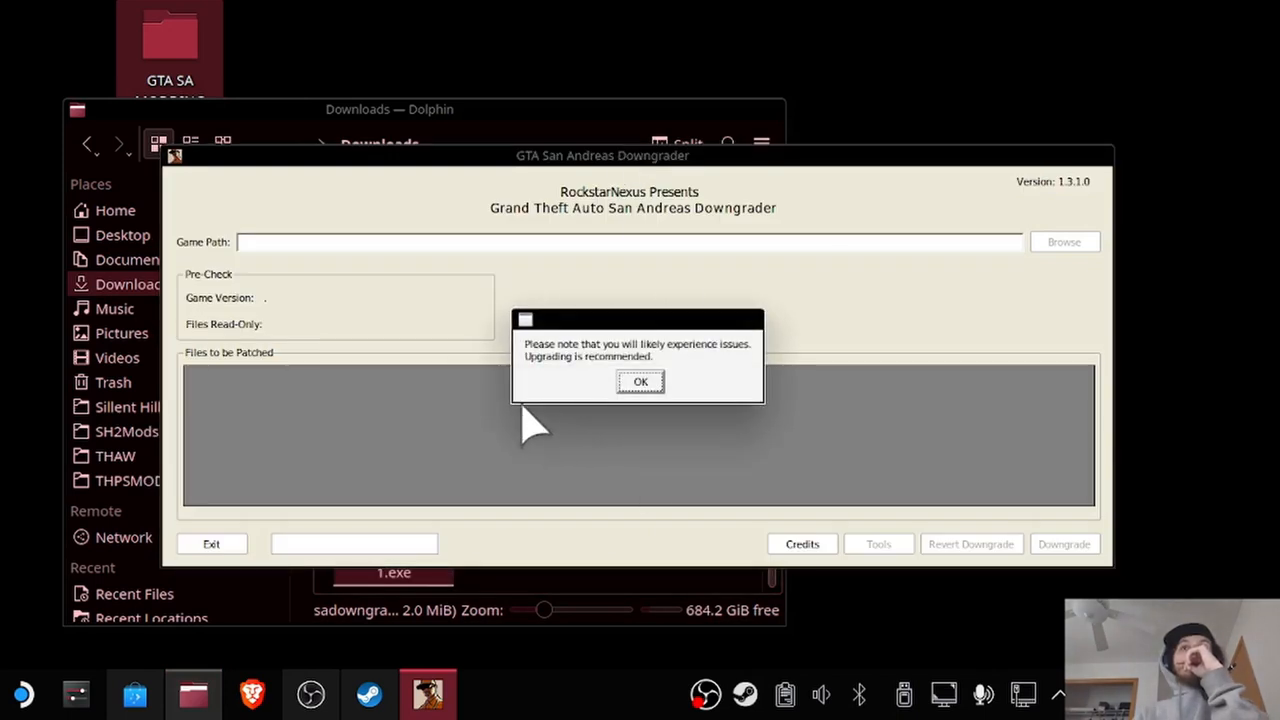
click(638, 383)
click(641, 497)
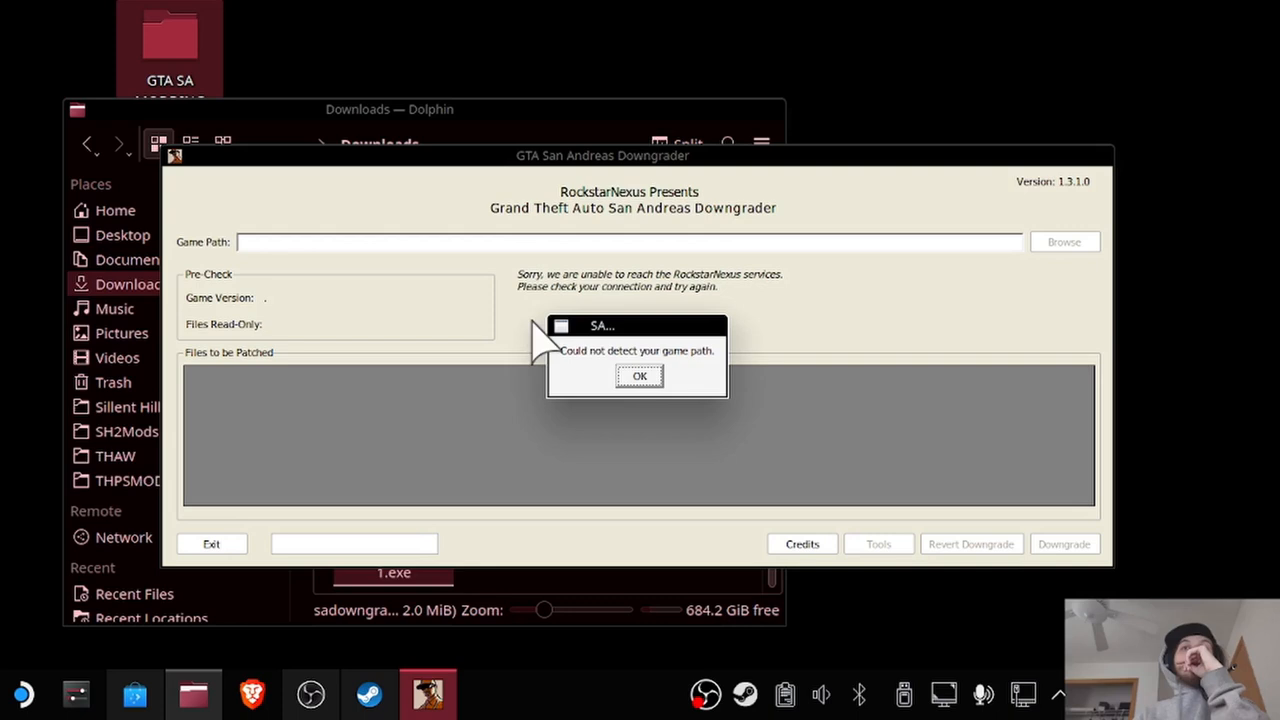
click(639, 377)
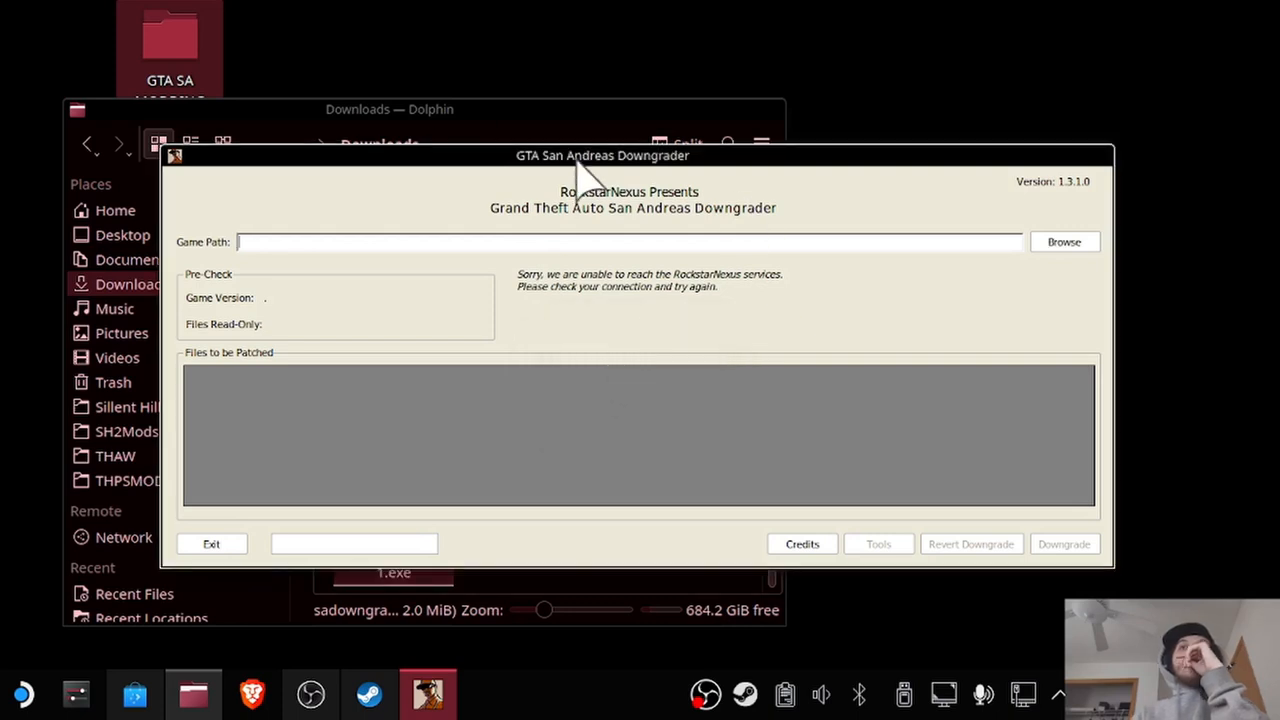
Move the downgrader window aside and bring the Dolphin file manager to the front.
drag(572, 150, 737, 96)
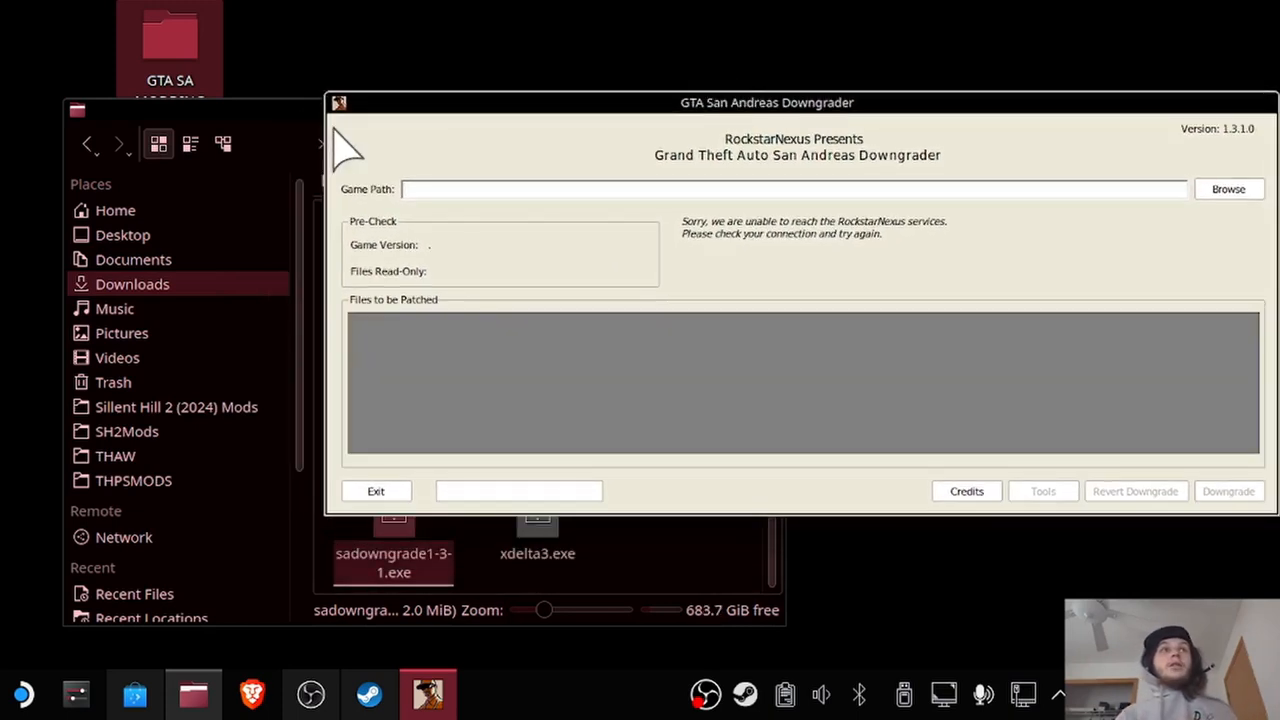
click(278, 115)
click(941, 142)
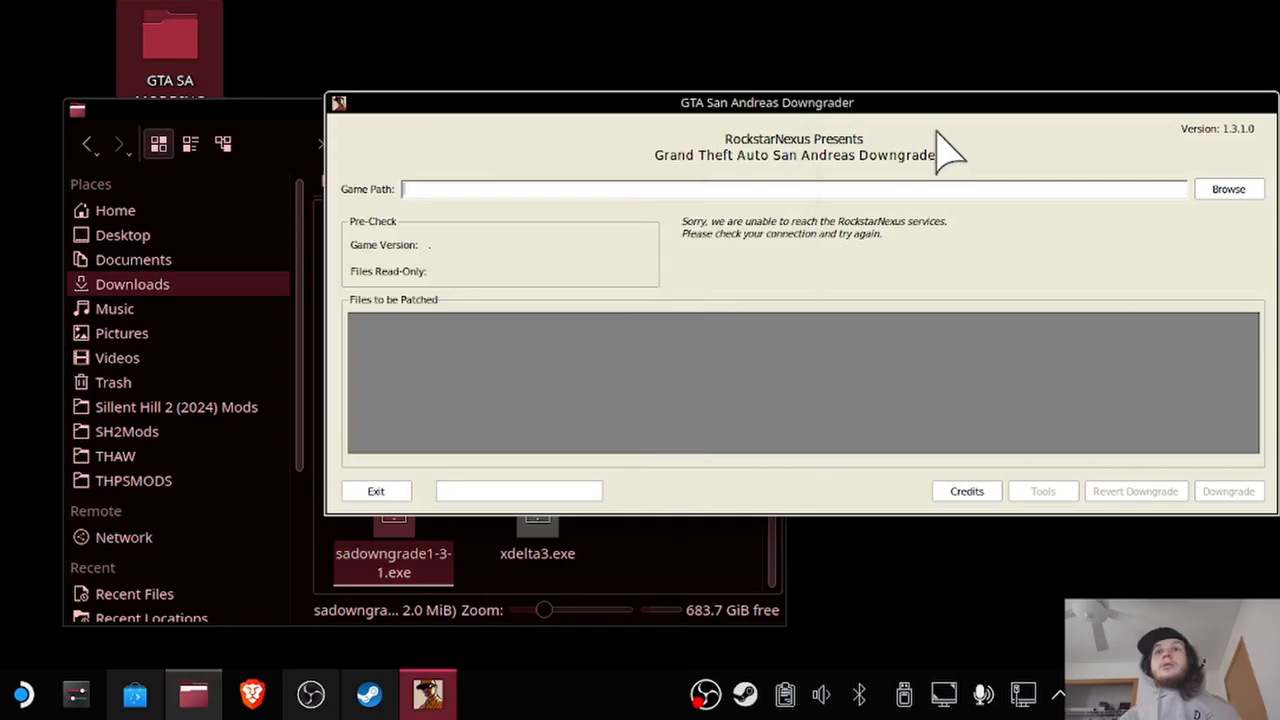
click(305, 125)
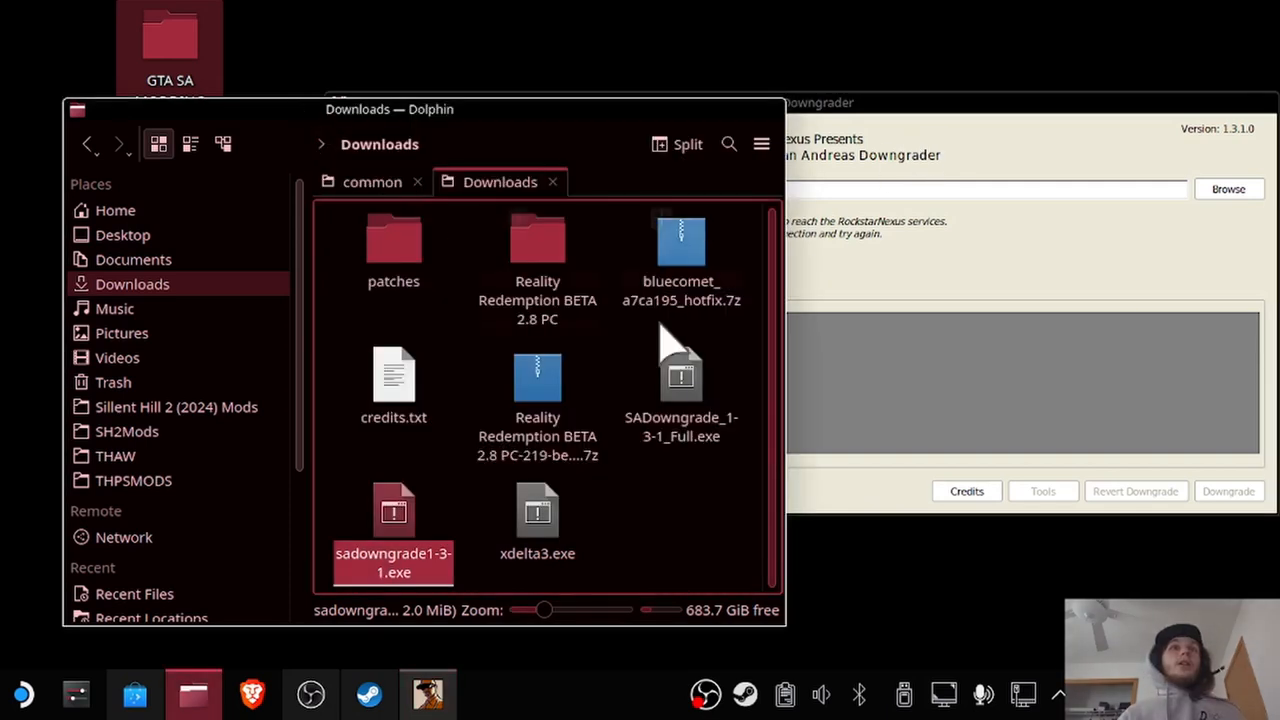
Navigate from Home through .steam and steam into the steamapps folder.
click(109, 212)
scroll(540, 430, down, 2)
scroll(535, 420, up, 1)
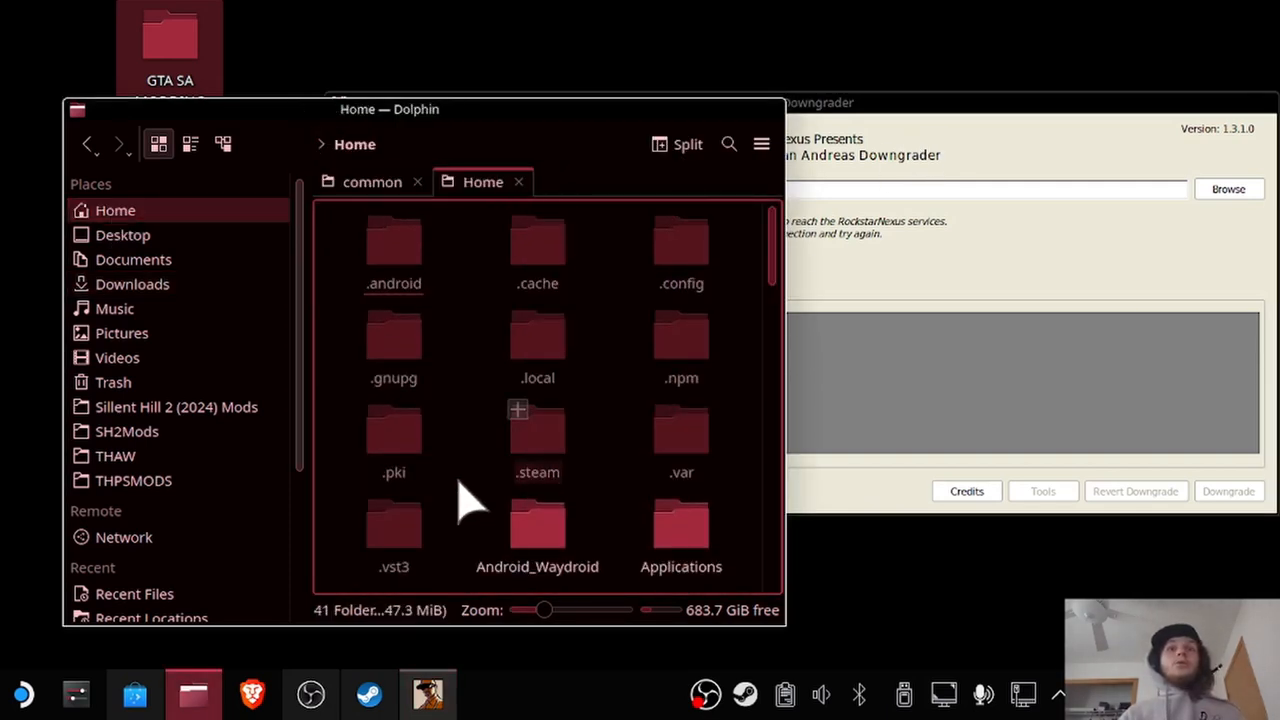
click(540, 425)
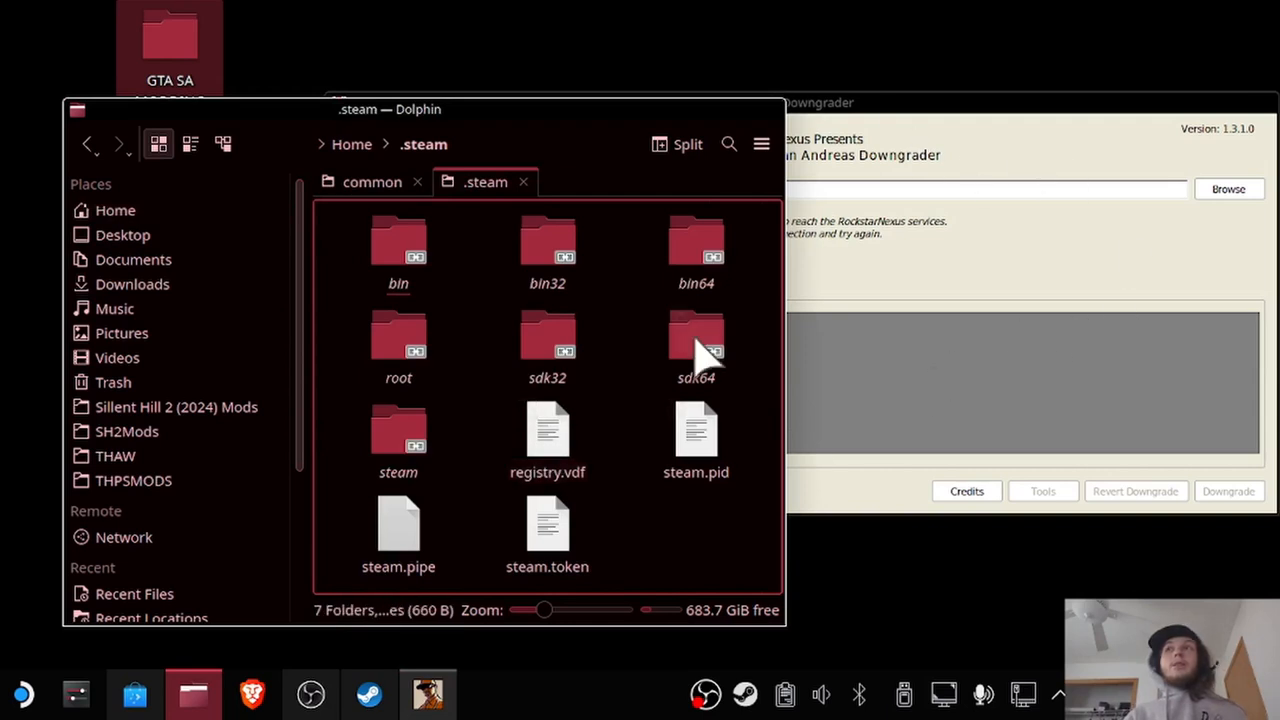
click(396, 443)
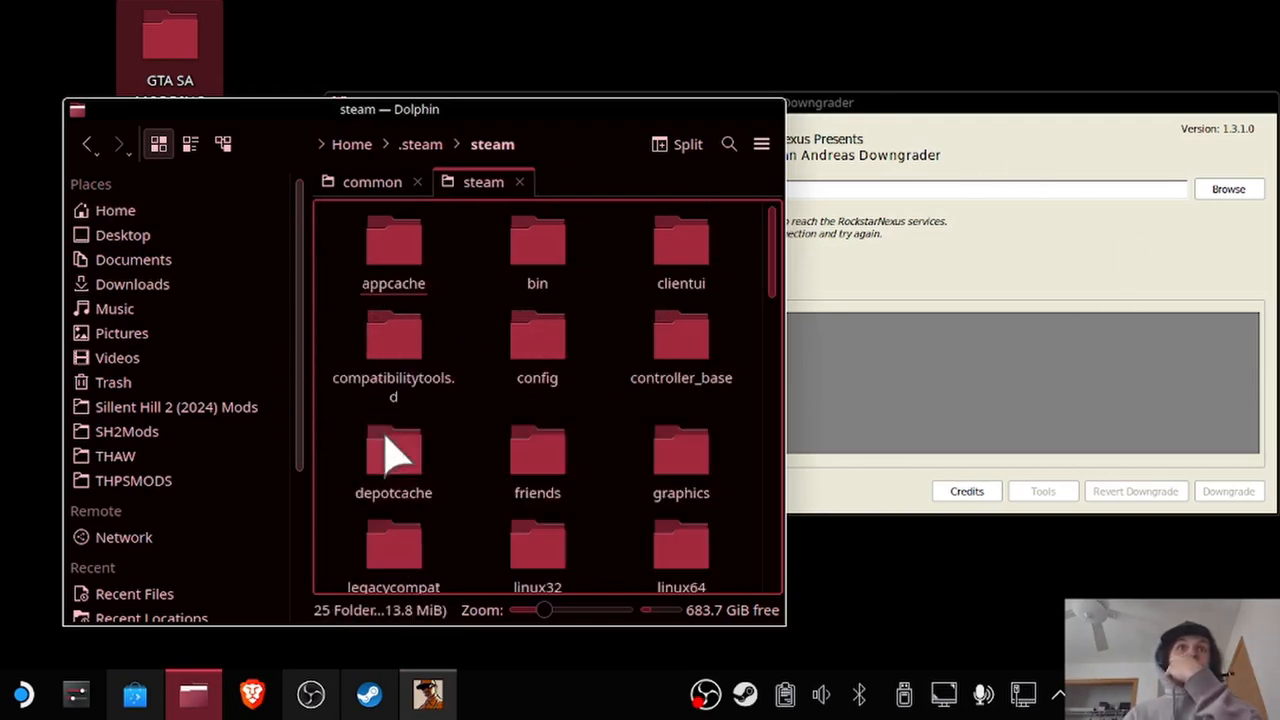
scroll(575, 440, down, 6)
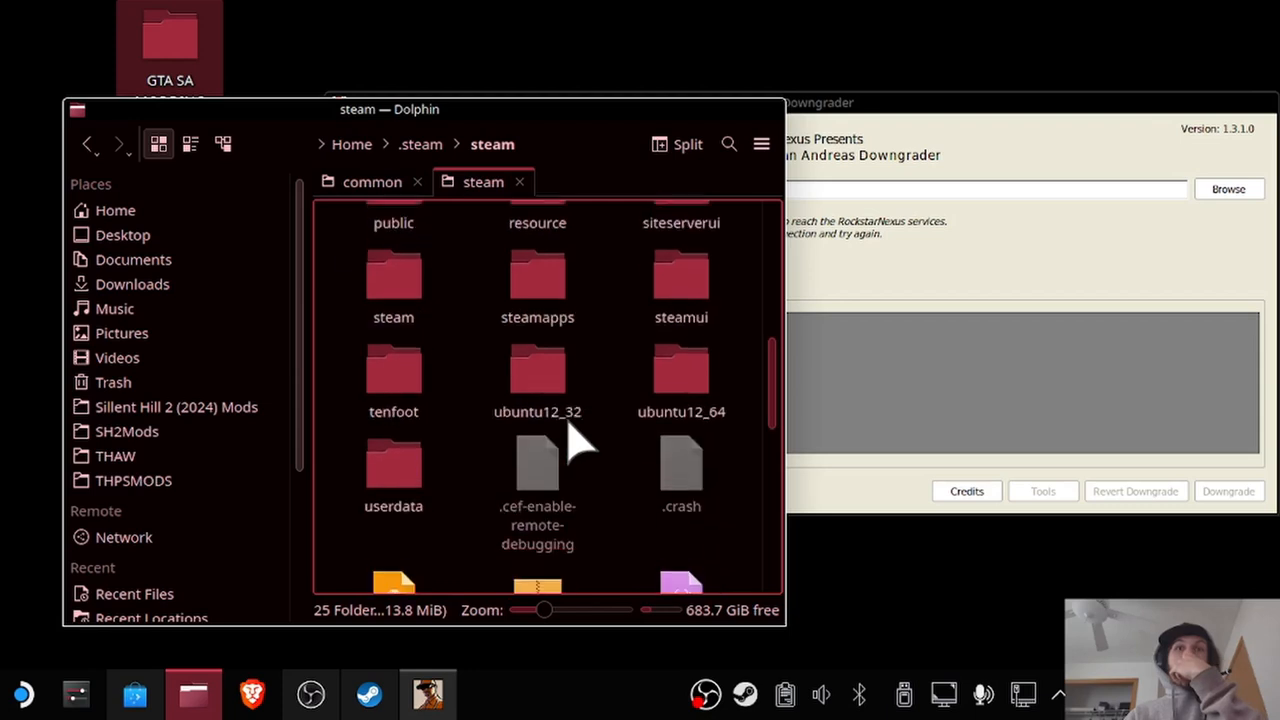
scroll(571, 434, down, 2)
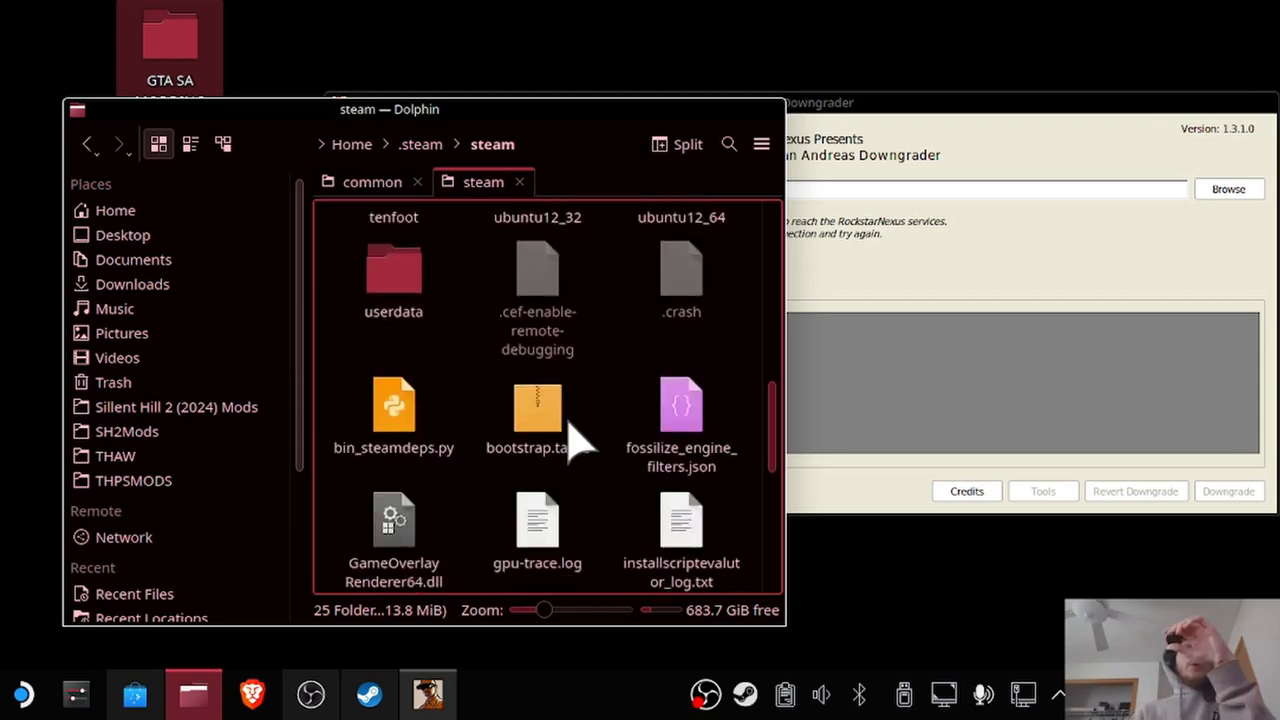
scroll(571, 443, up, 4)
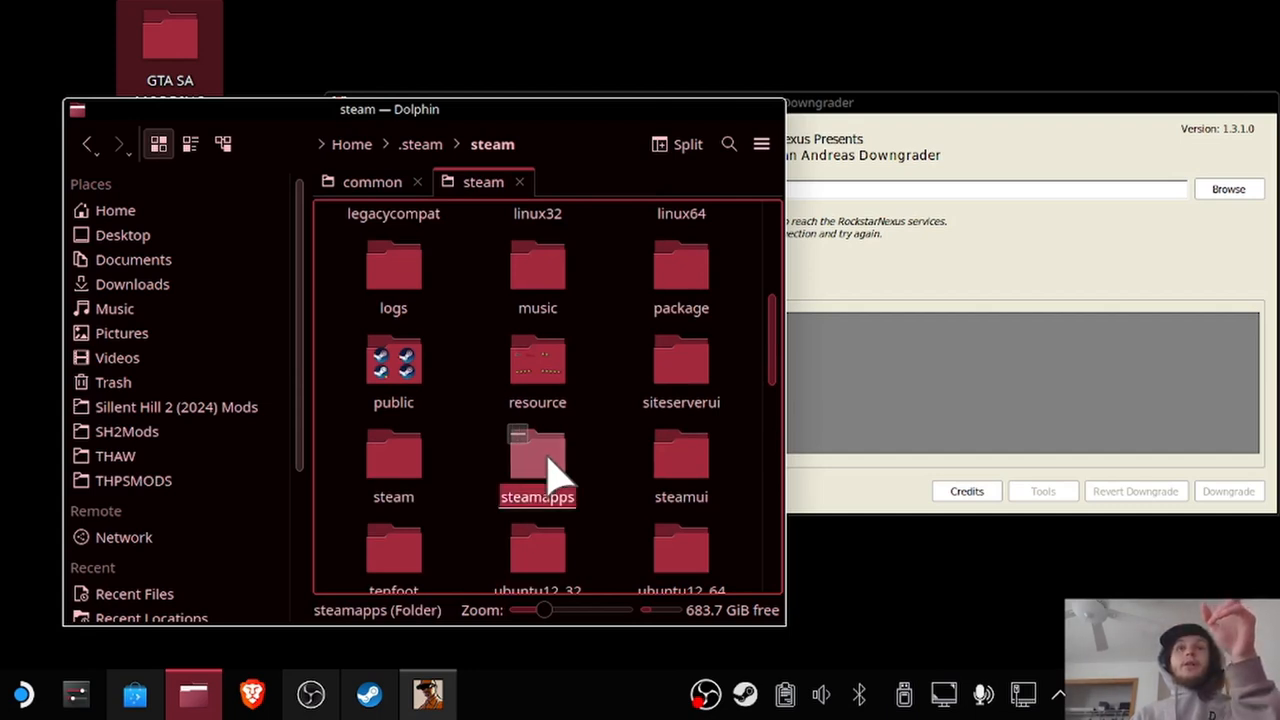
click(545, 470)
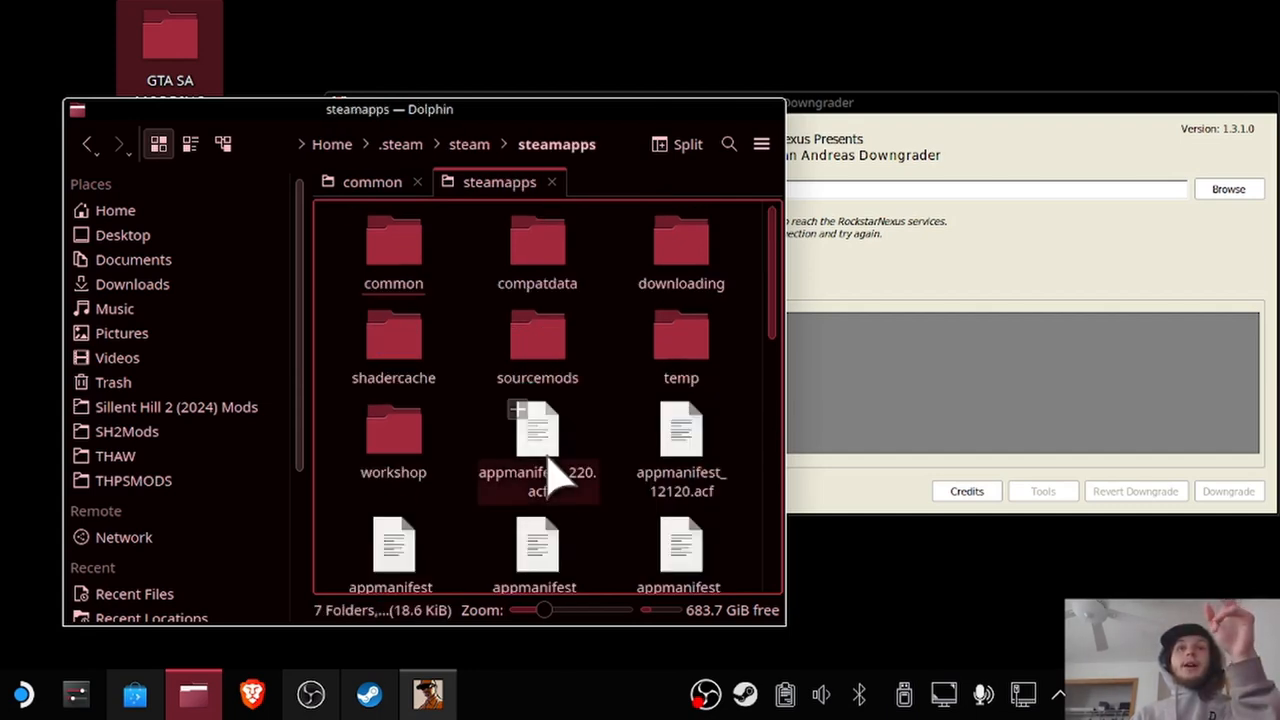
Open the common folder and select the Grand Theft Auto San Andreas folder.
click(398, 250)
scroll(470, 400, down, 5)
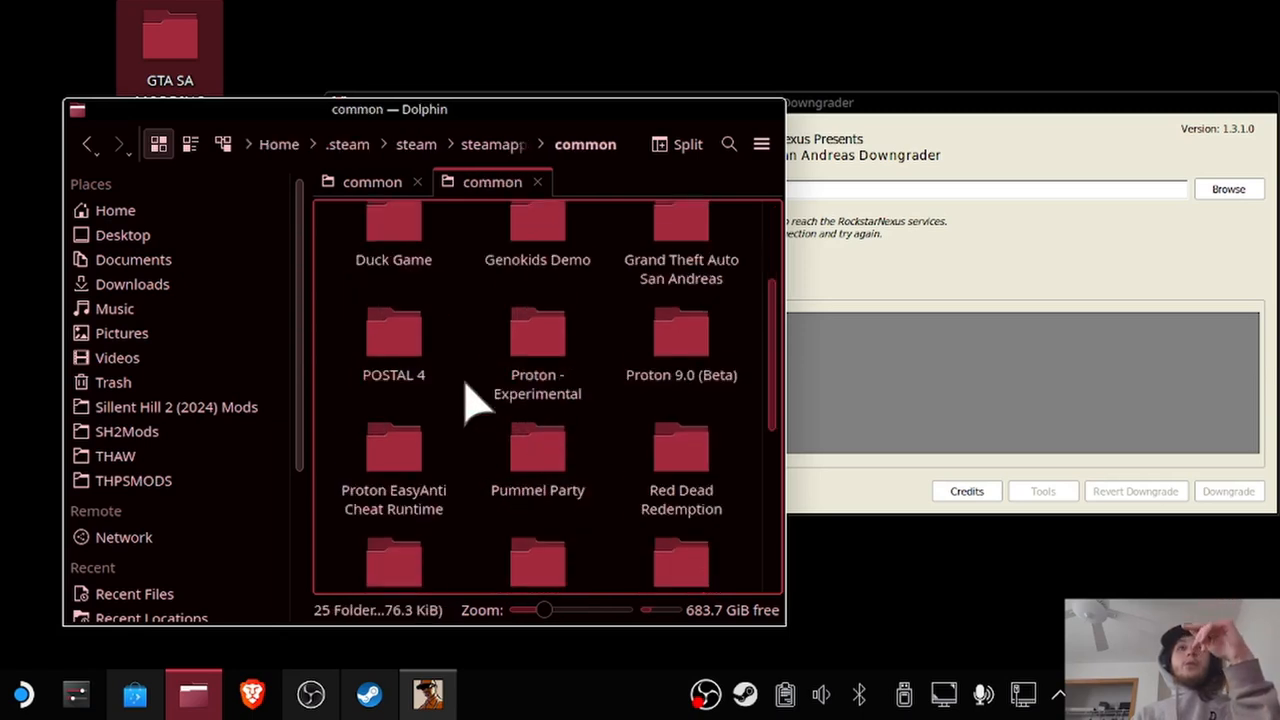
scroll(470, 400, up, 2)
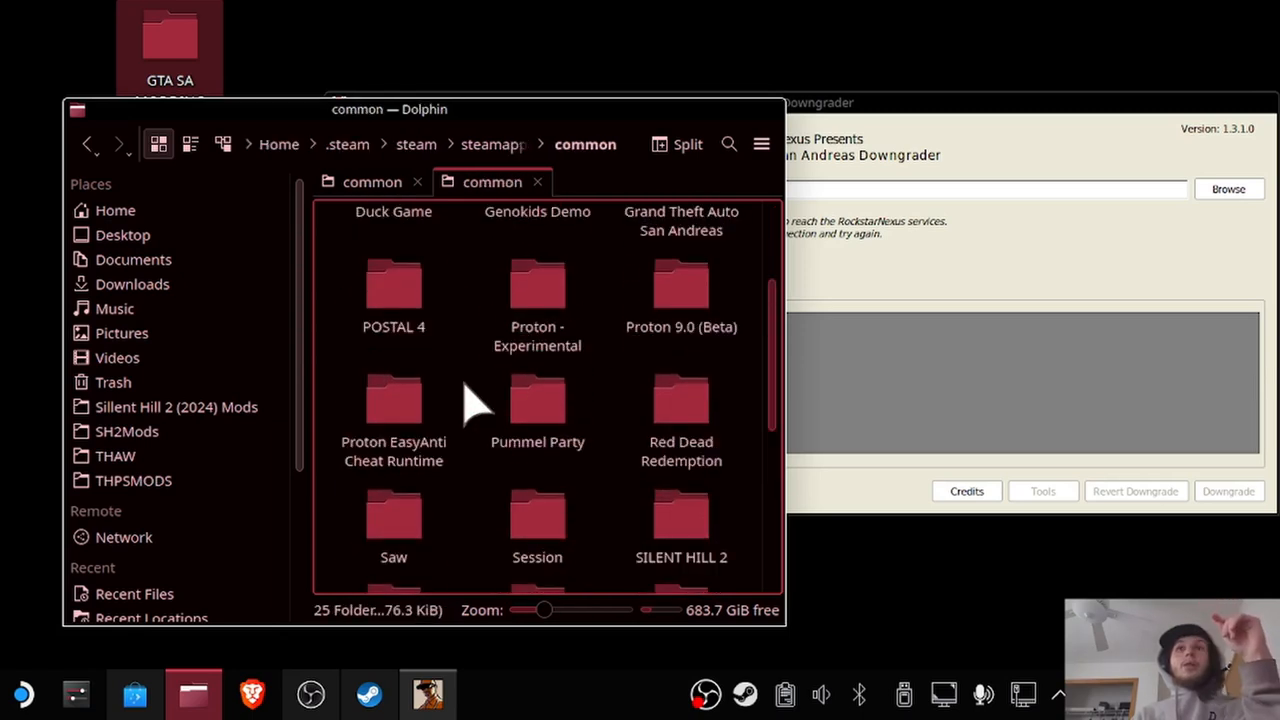
scroll(470, 405, up, 2)
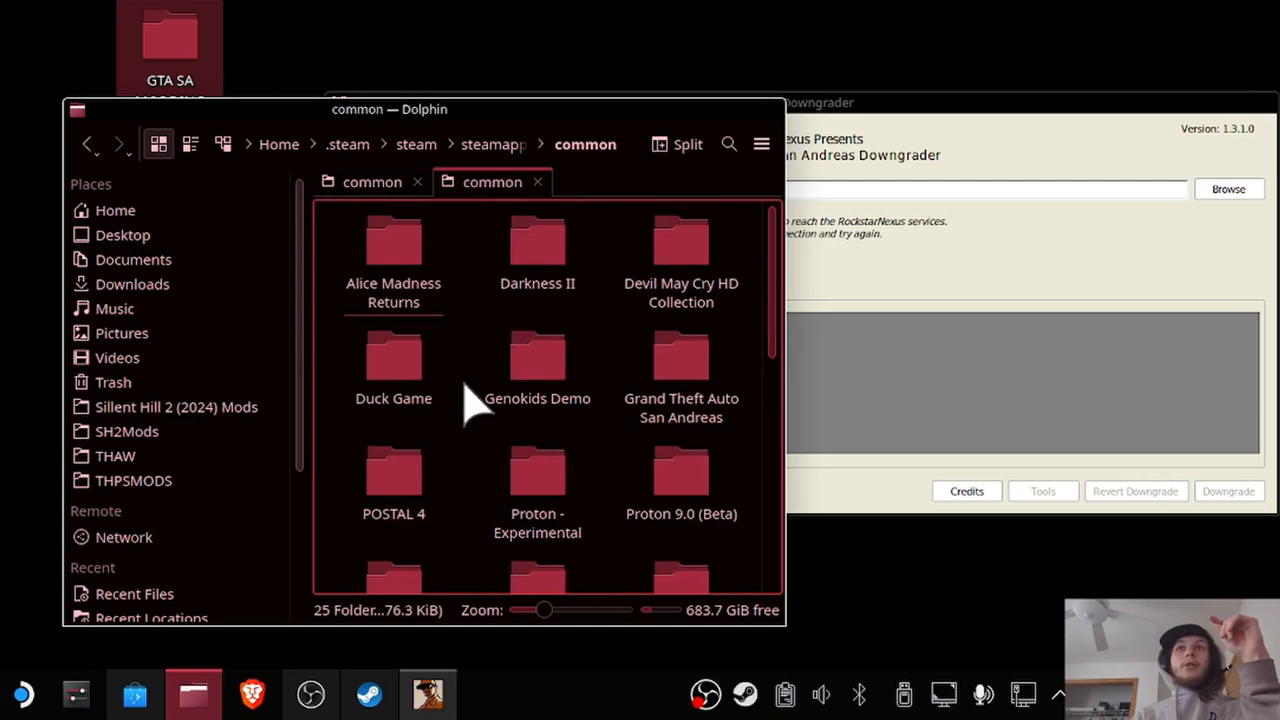
right_click(687, 358)
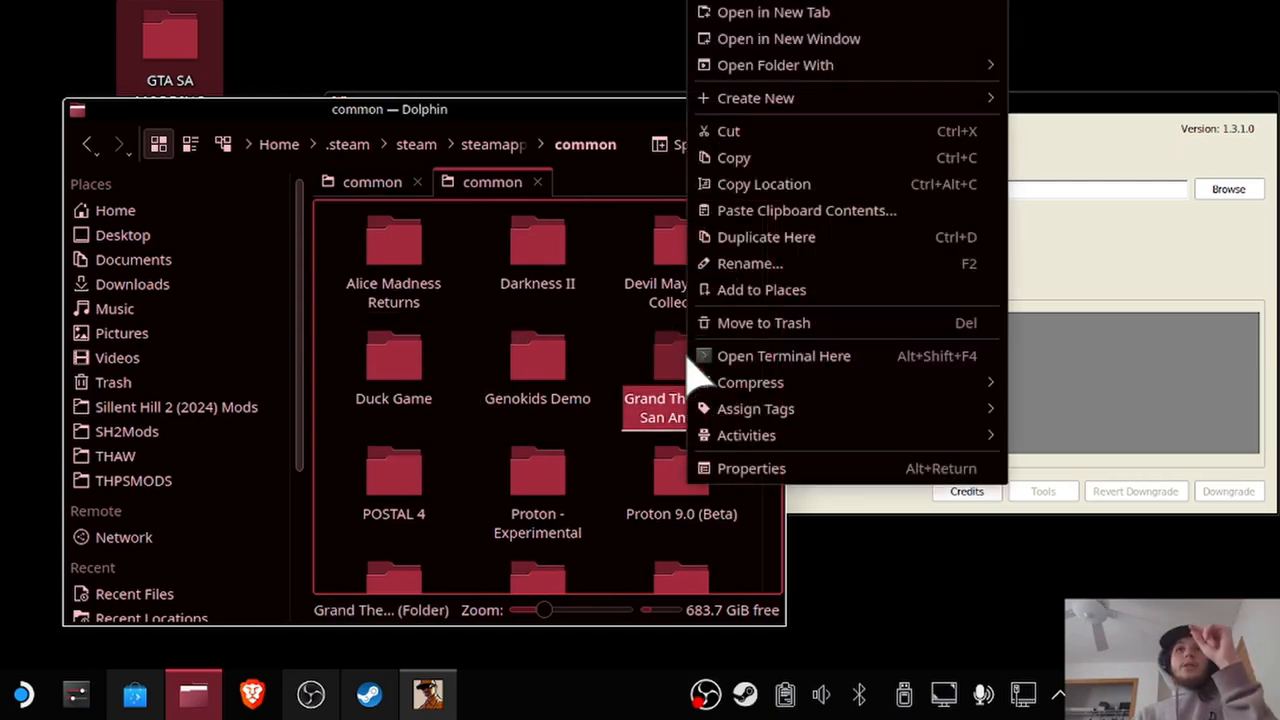
click(630, 361)
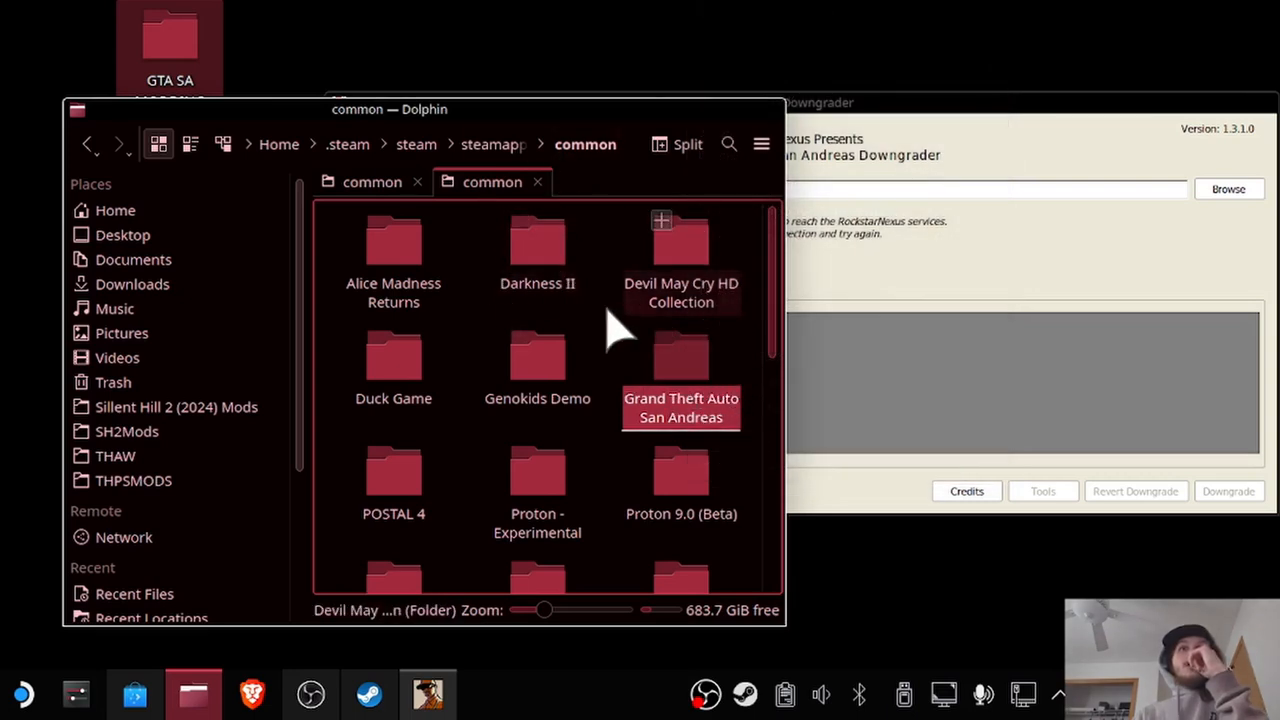
Open steamapps' compatdata folder in a new tab and return to the GTA San Andreas Downgrader window.
right_click(490, 165)
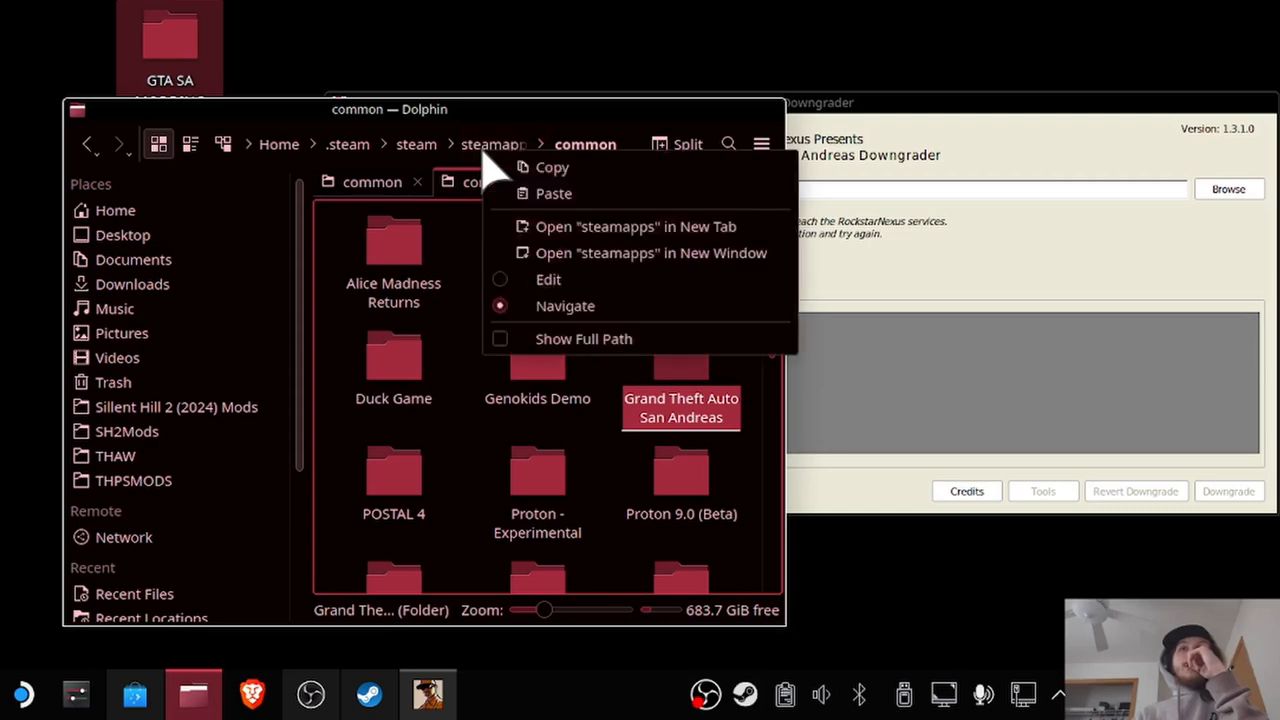
click(584, 230)
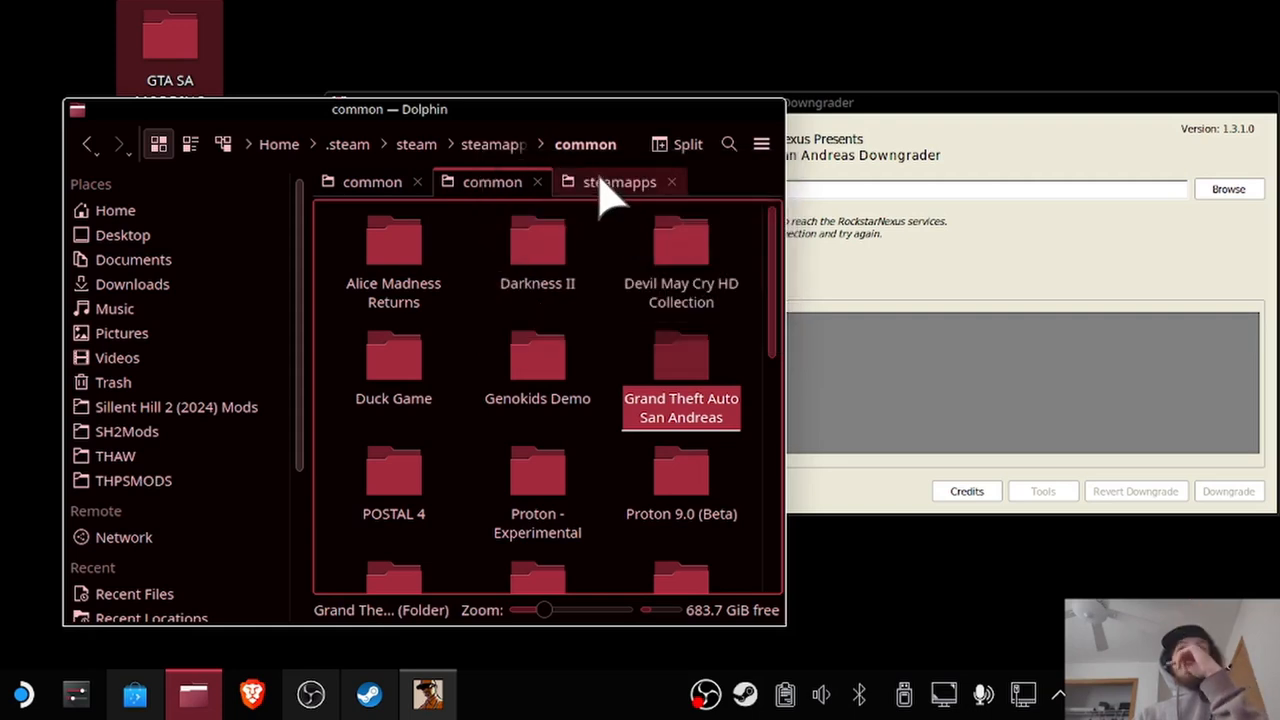
click(603, 185)
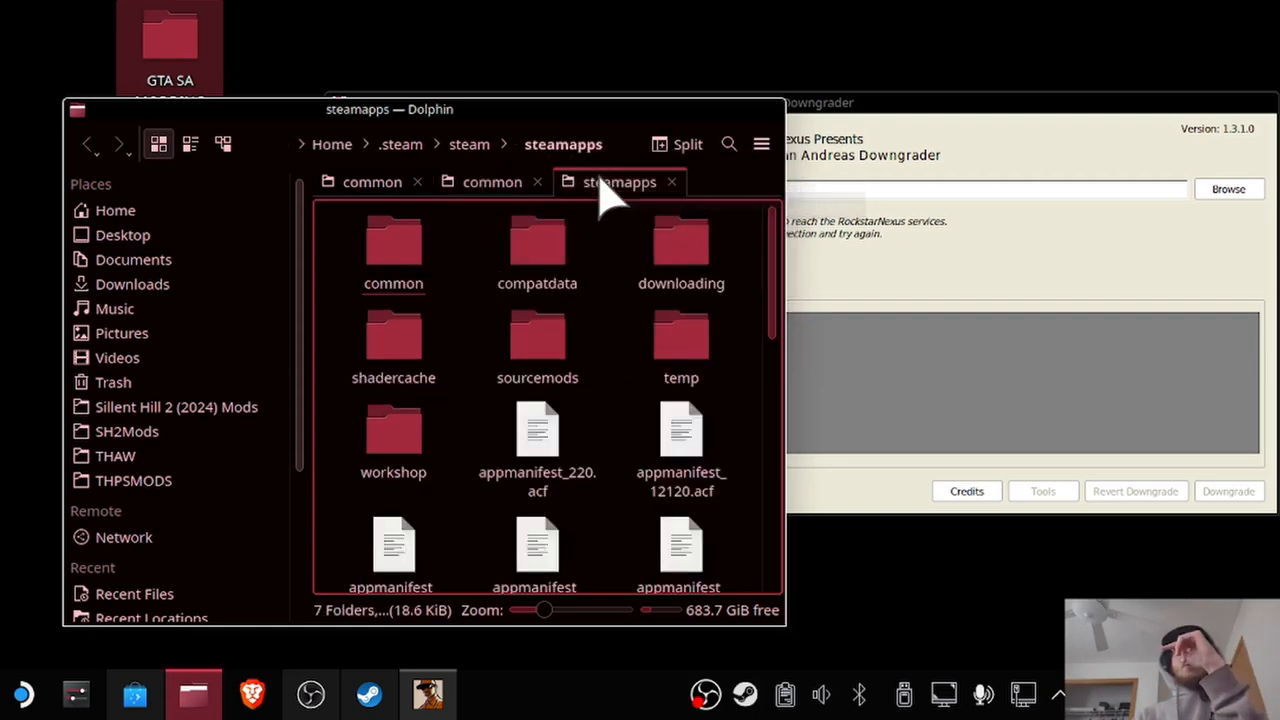
click(540, 258)
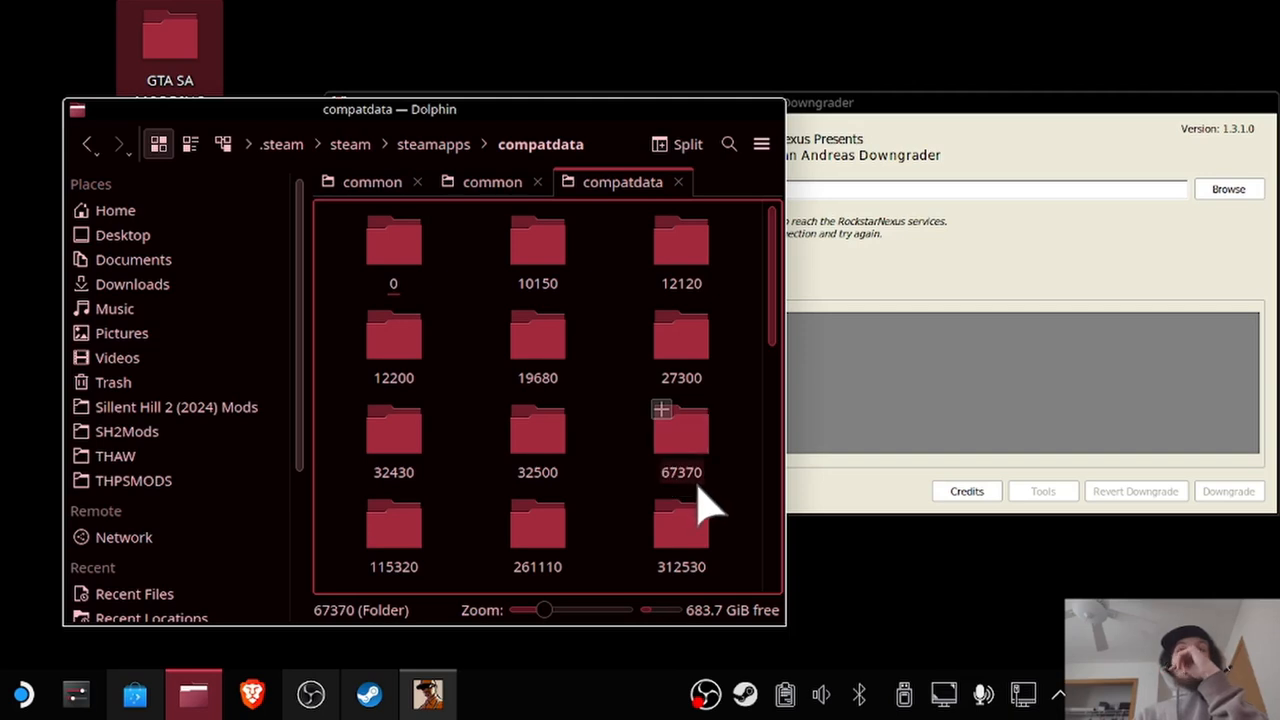
click(1020, 145)
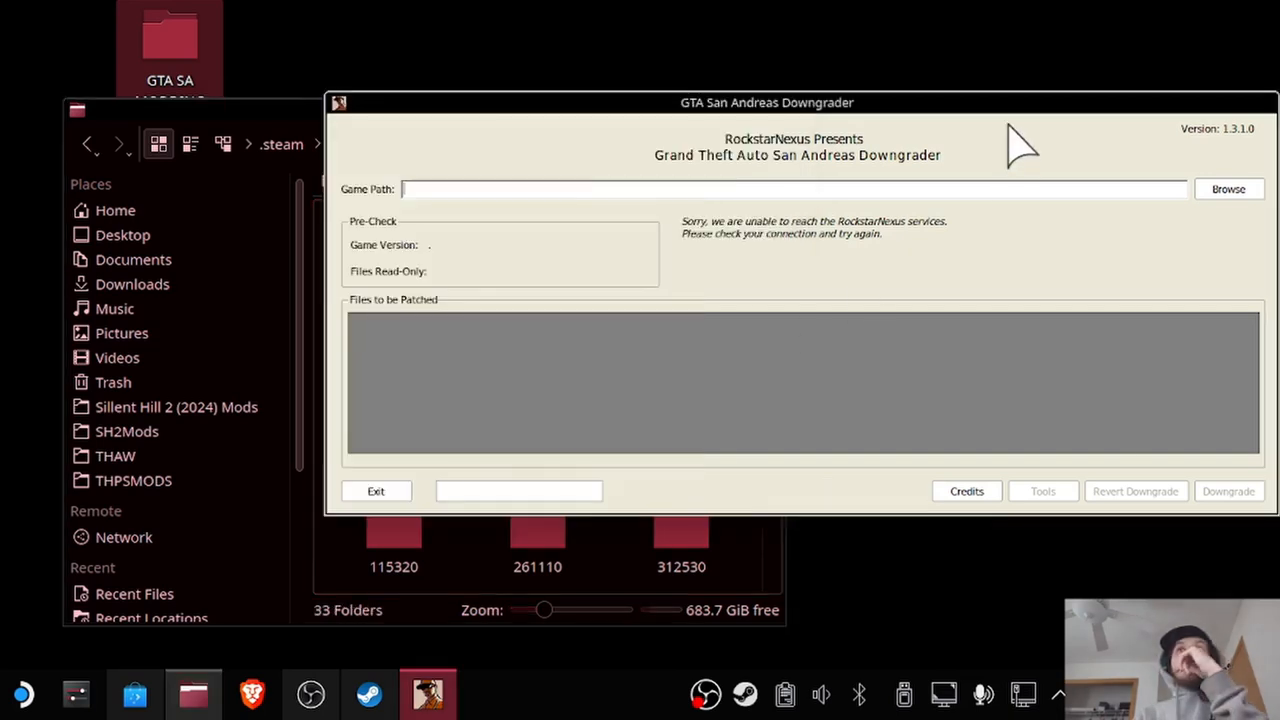
Move the downgrader window aside, open the Steam library and select Grand Theft Auto: San Andreas.
drag(892, 98, 895, 53)
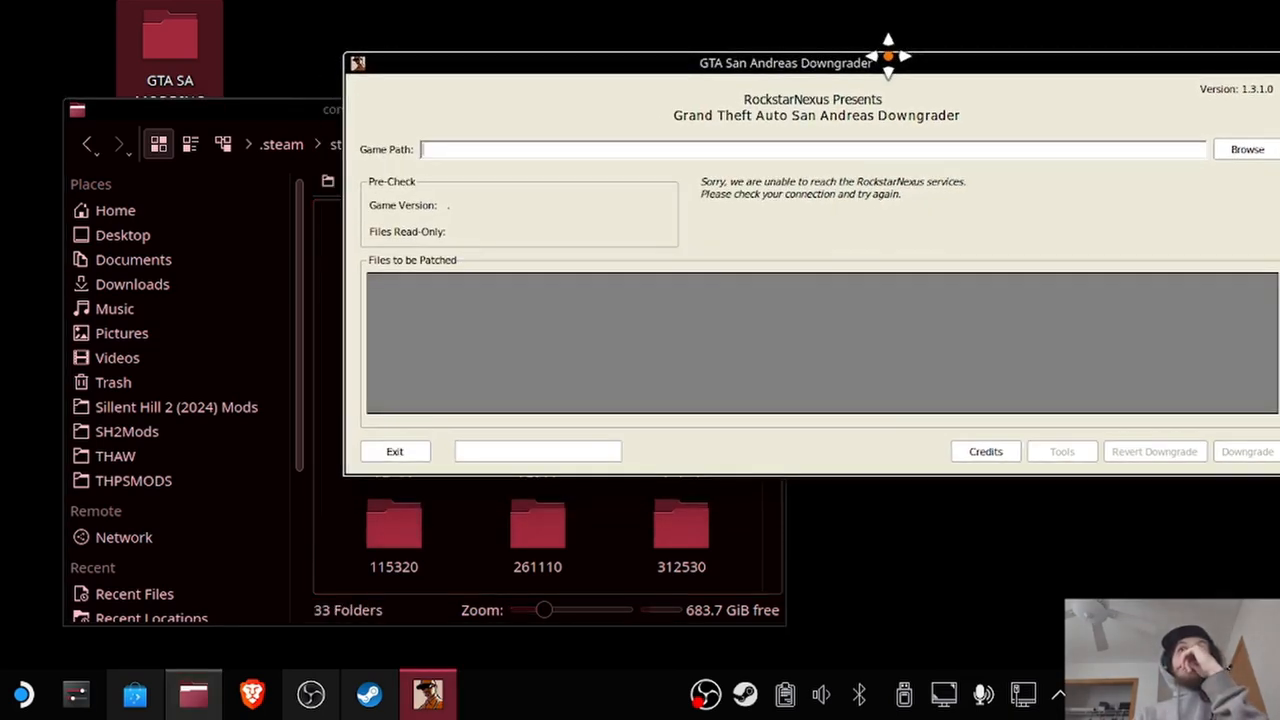
right_click(747, 690)
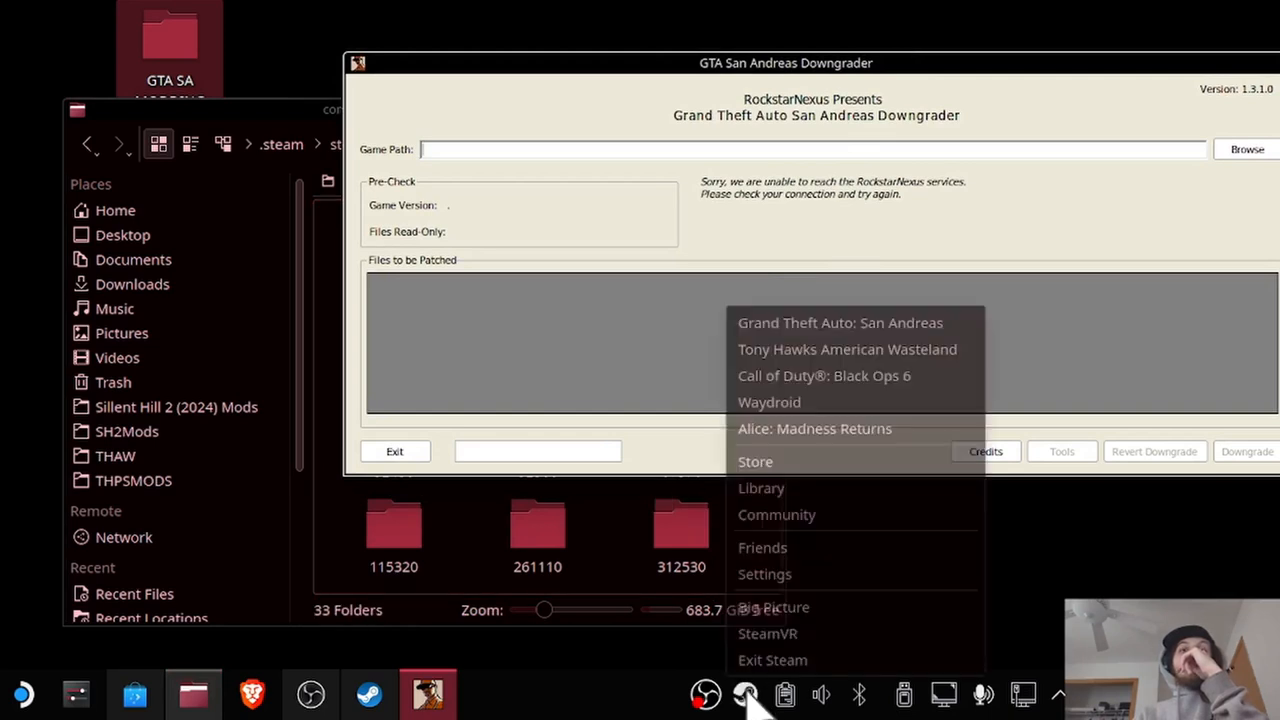
click(774, 493)
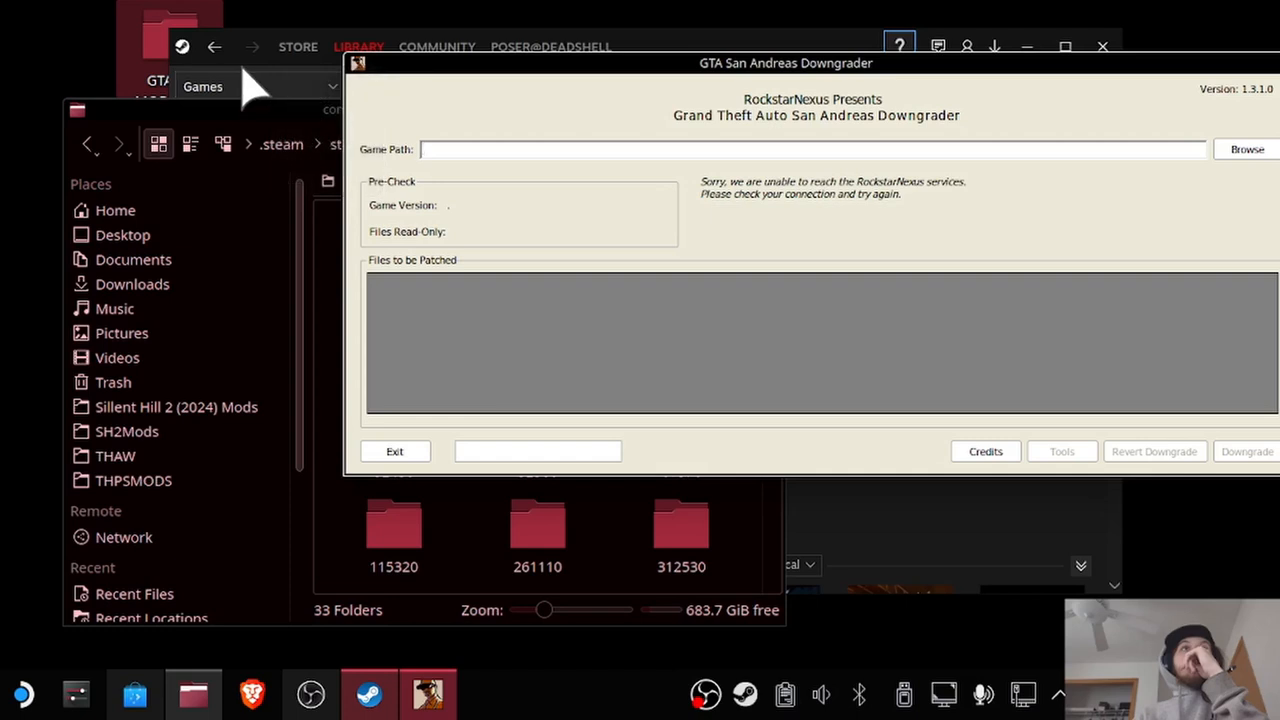
click(245, 72)
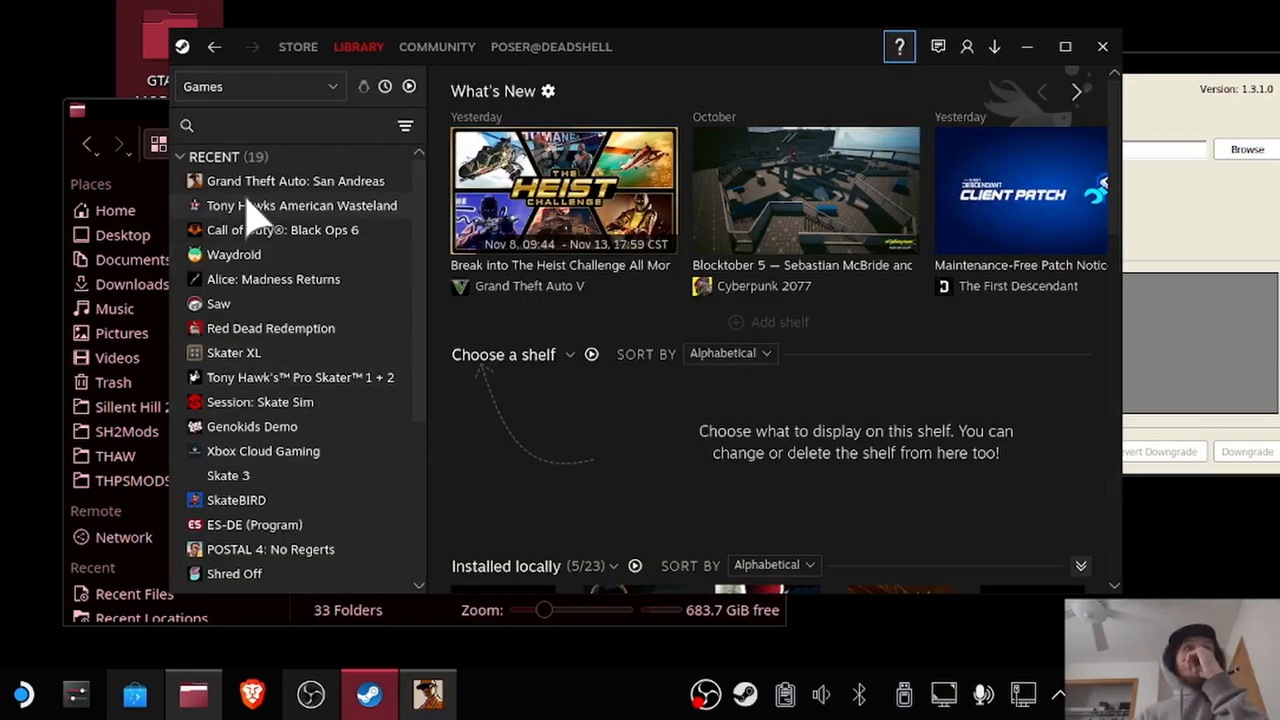
click(250, 181)
Check the App ID under Updates in the game's properties, then close the properties and Steam windows.
click(946, 330)
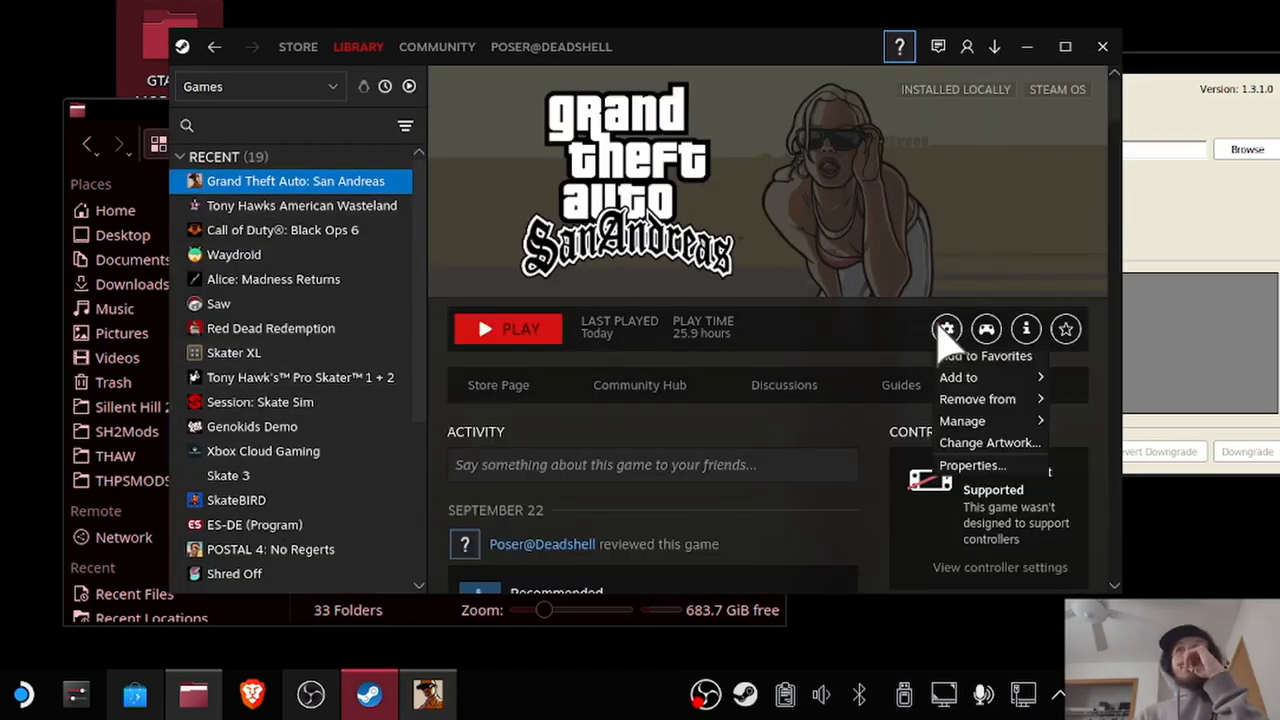
click(966, 466)
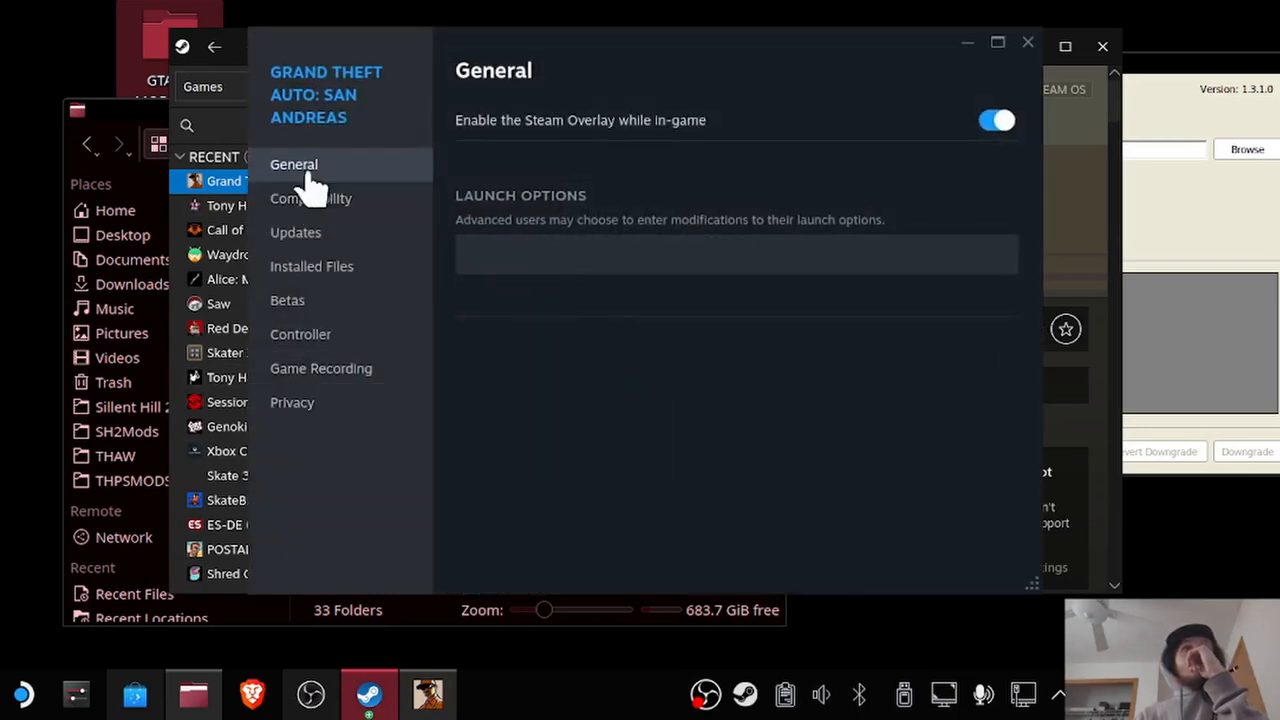
click(315, 202)
click(312, 236)
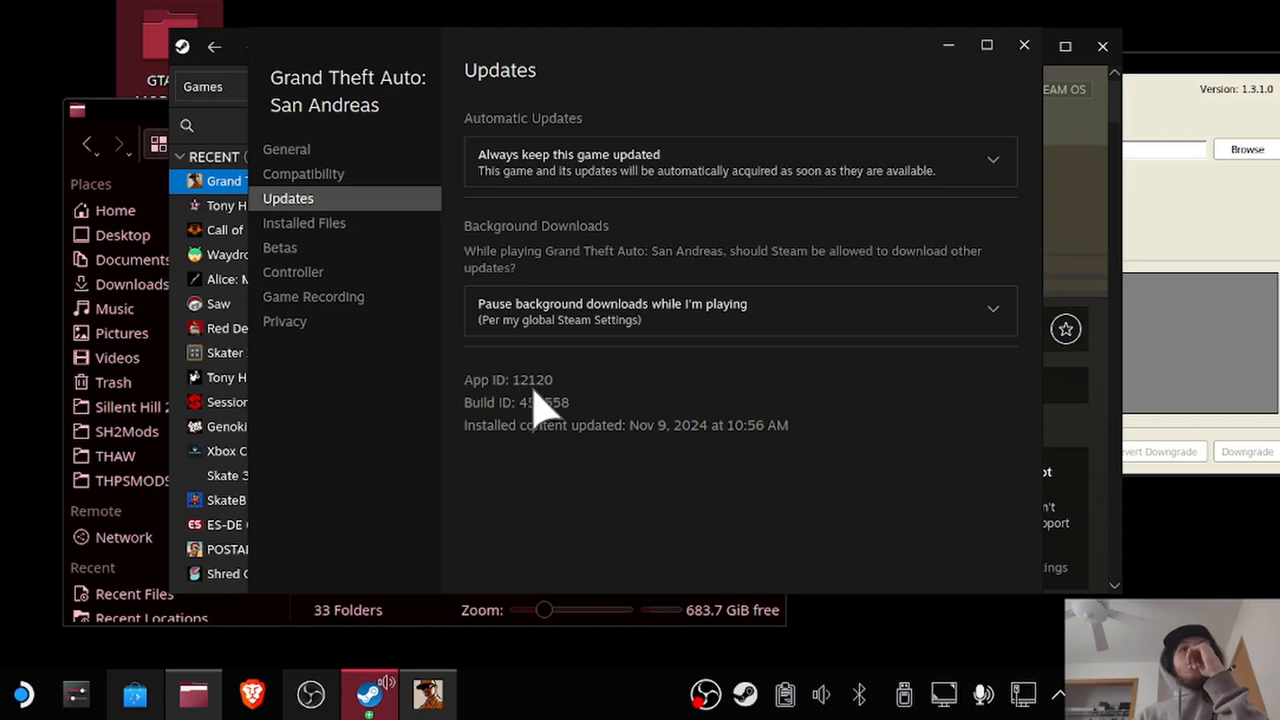
click(1024, 45)
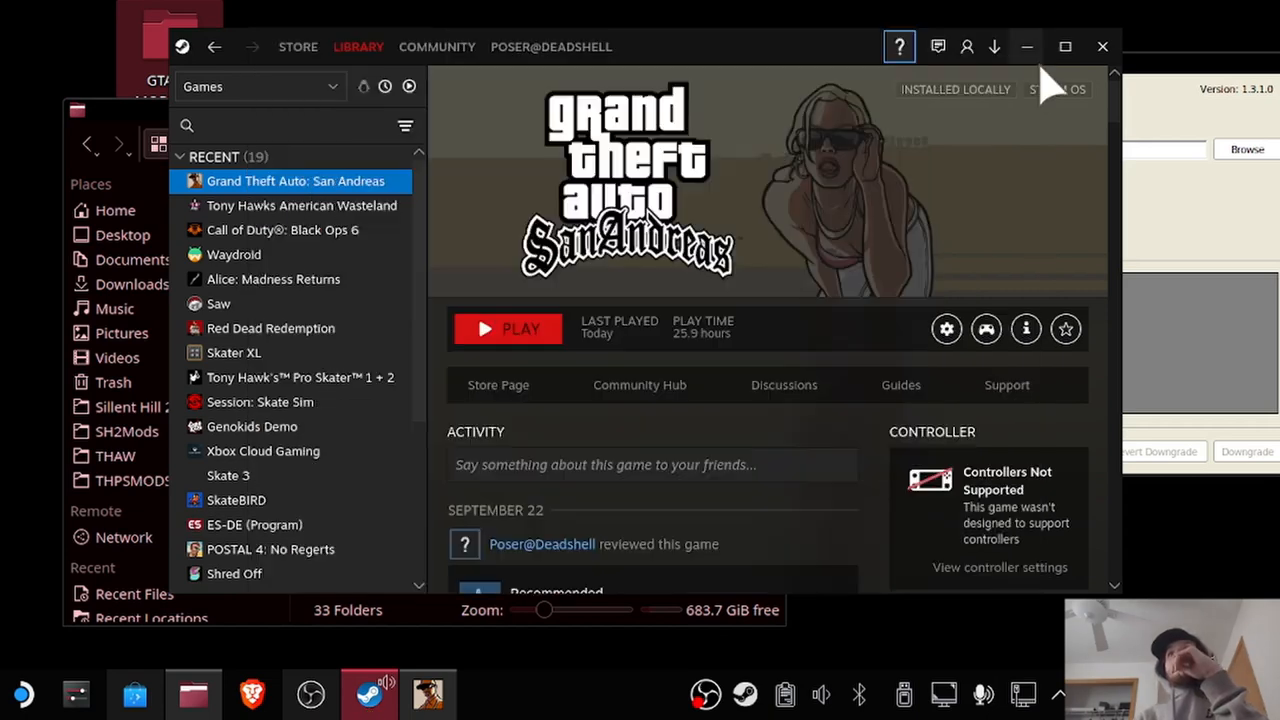
click(1100, 46)
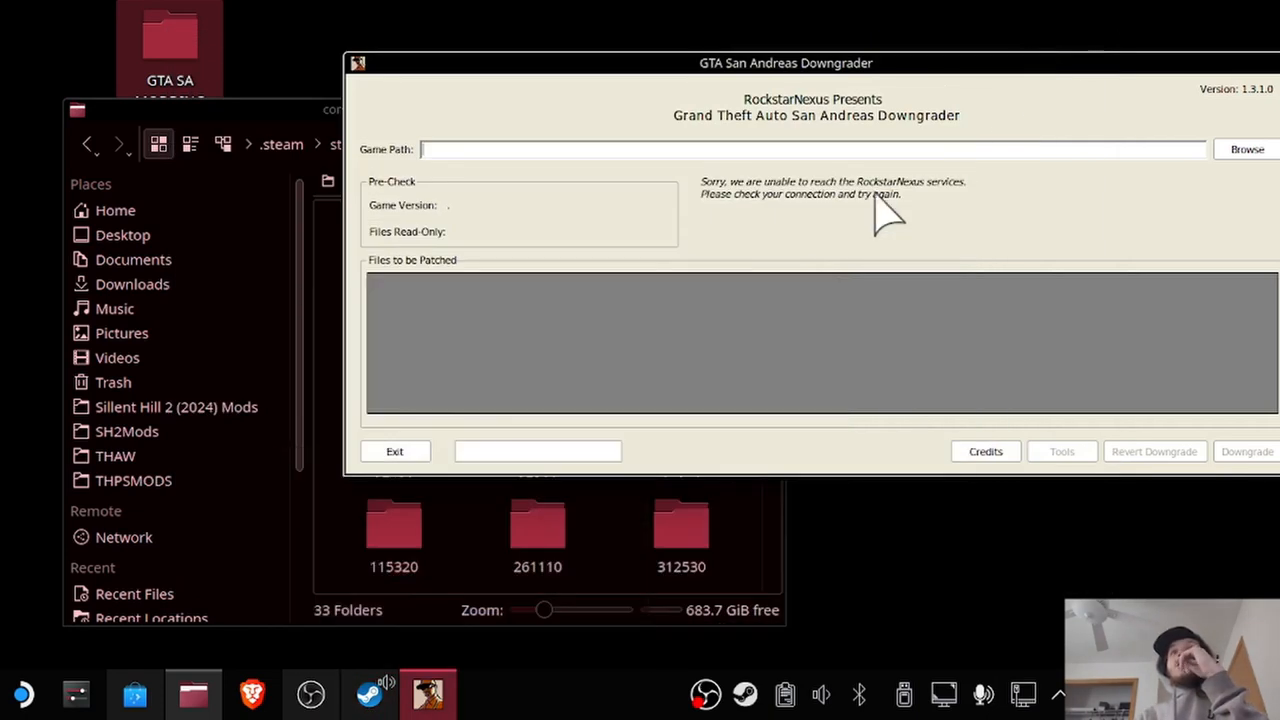
In Dolphin's compatdata folder, open 12120, then pfx, then drive_c.
click(334, 562)
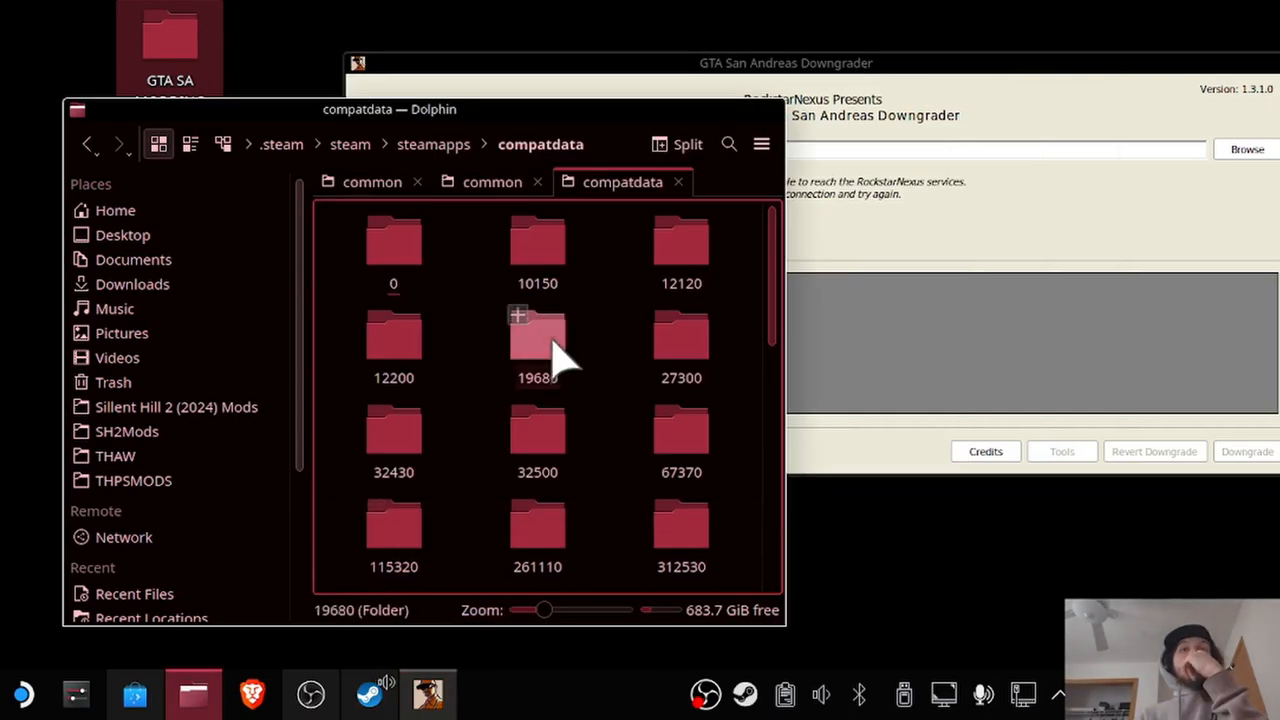
click(681, 250)
click(418, 245)
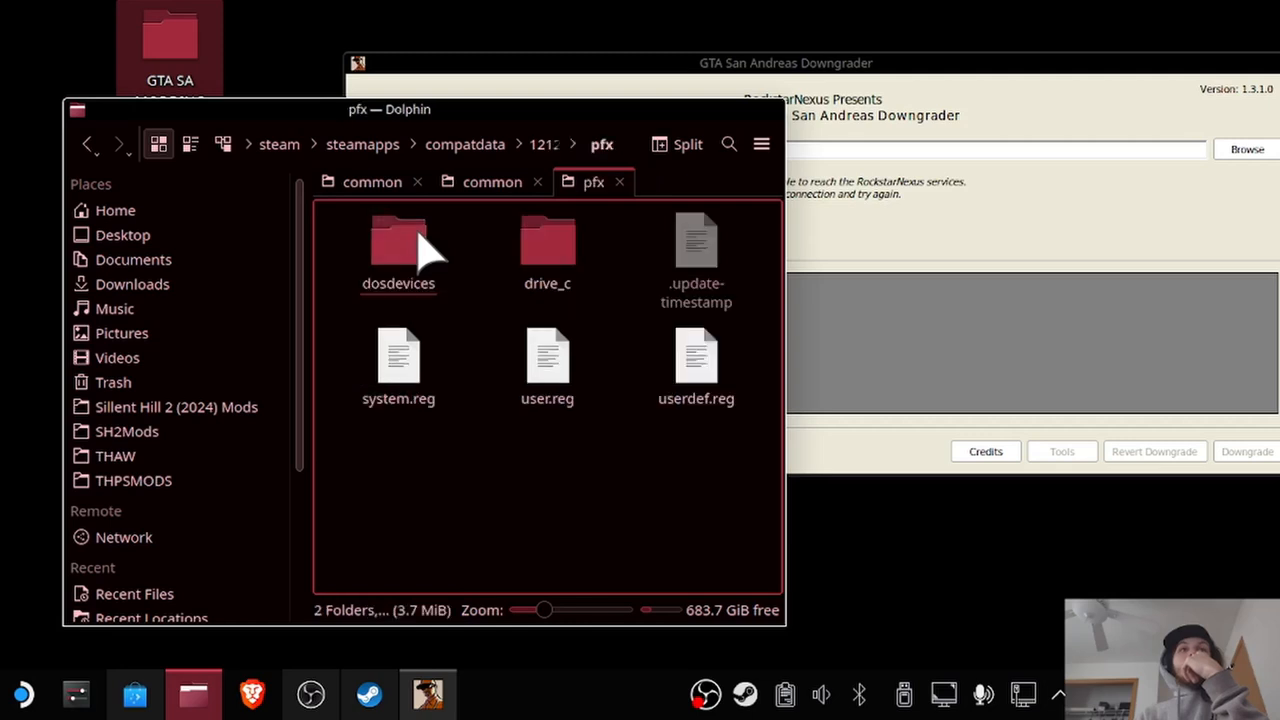
click(545, 242)
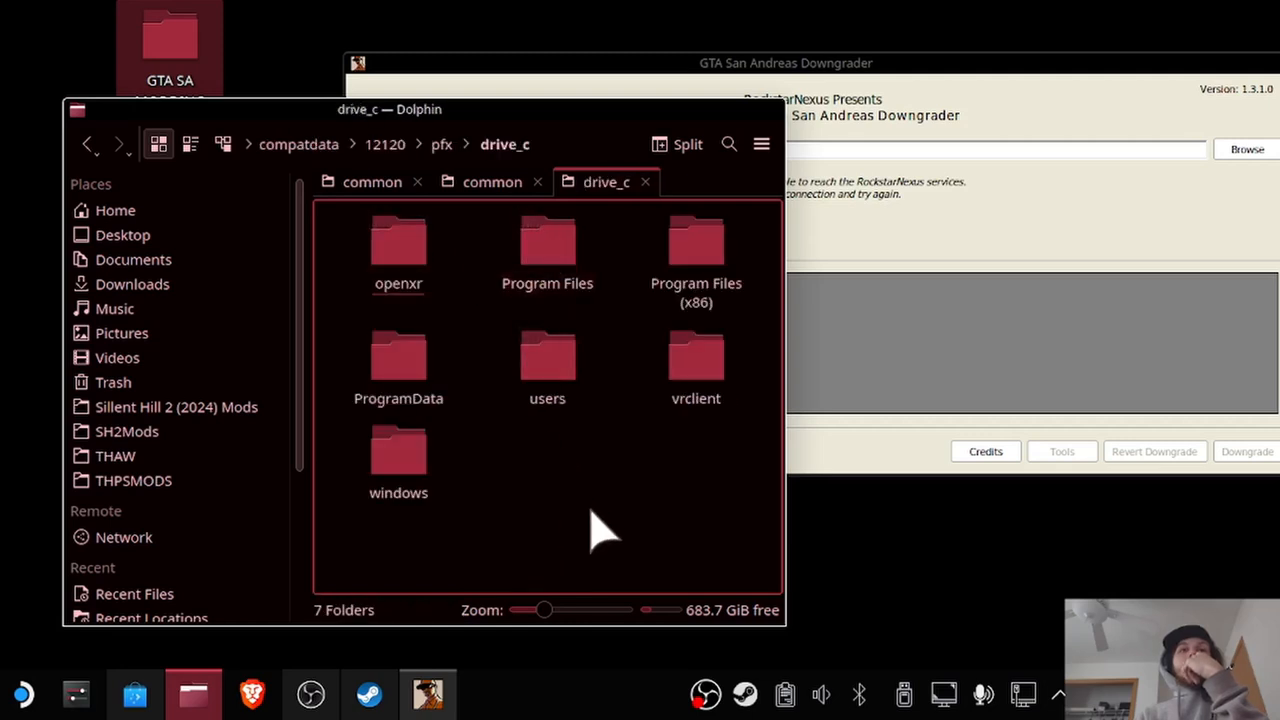
Link the Grand Theft Auto San Andreas folder from common into drive_c and put the file manager away.
click(487, 182)
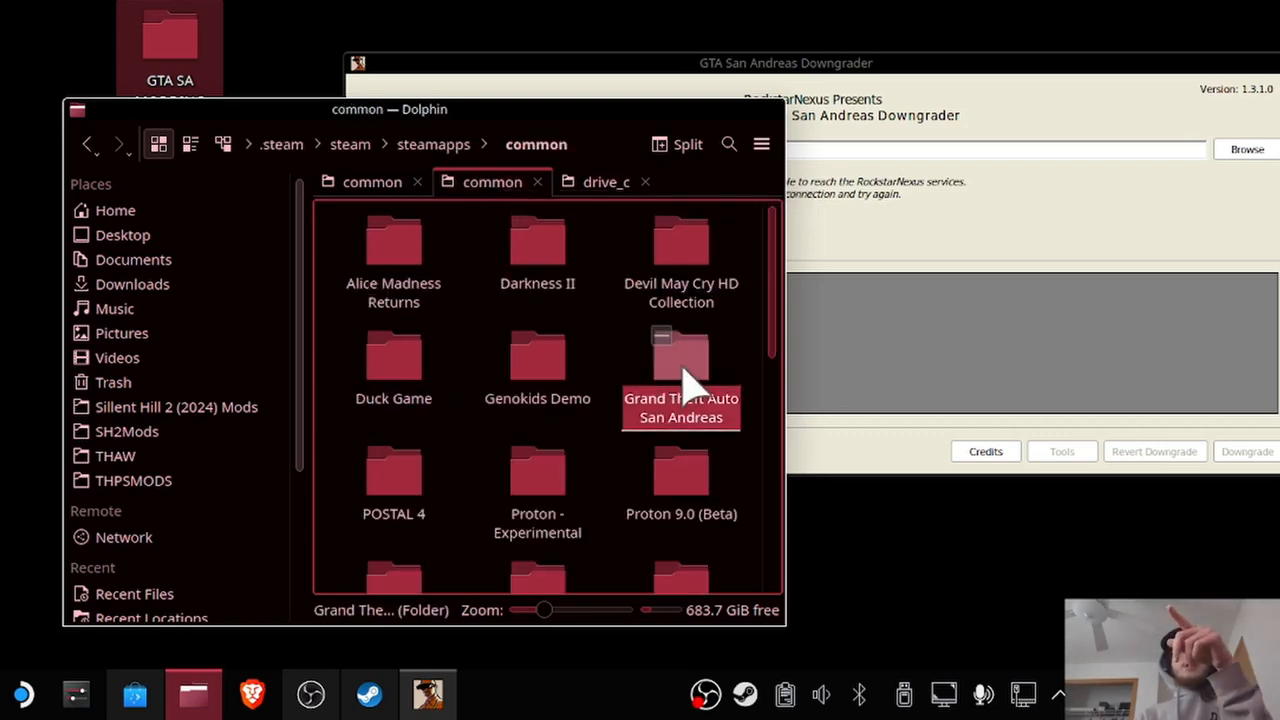
drag(684, 370, 552, 472)
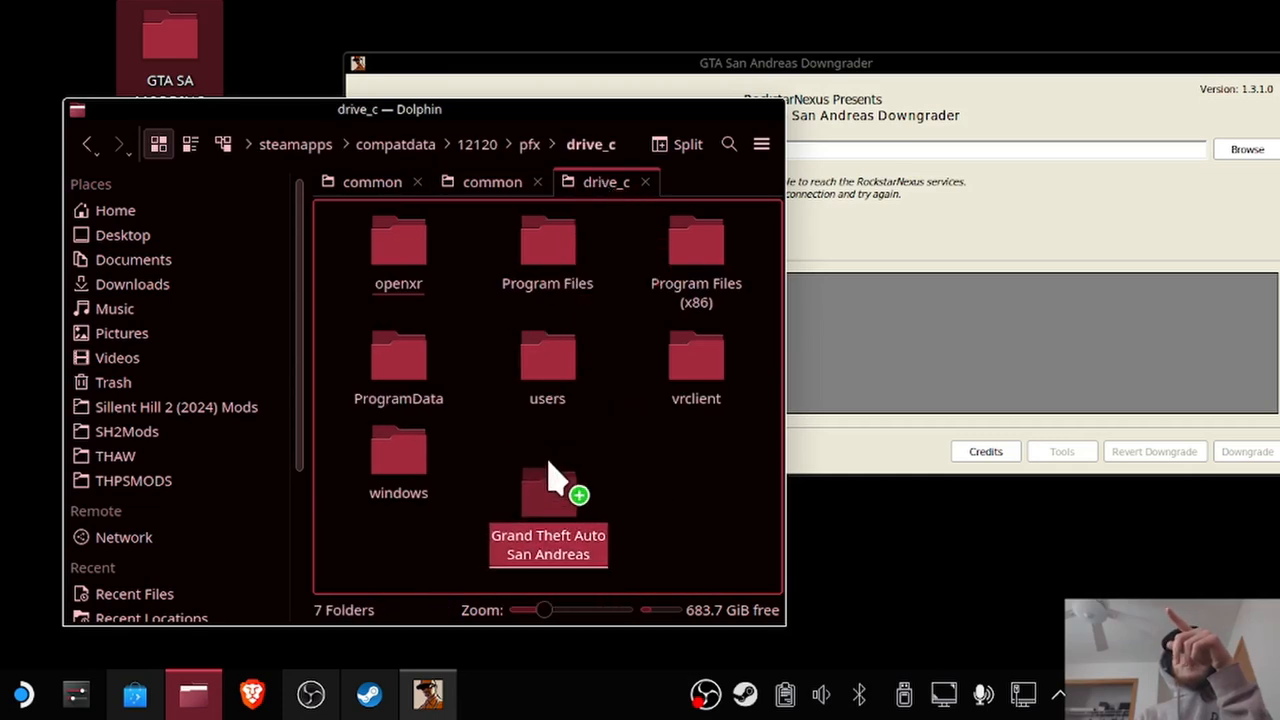
drag(548, 461, 549, 463)
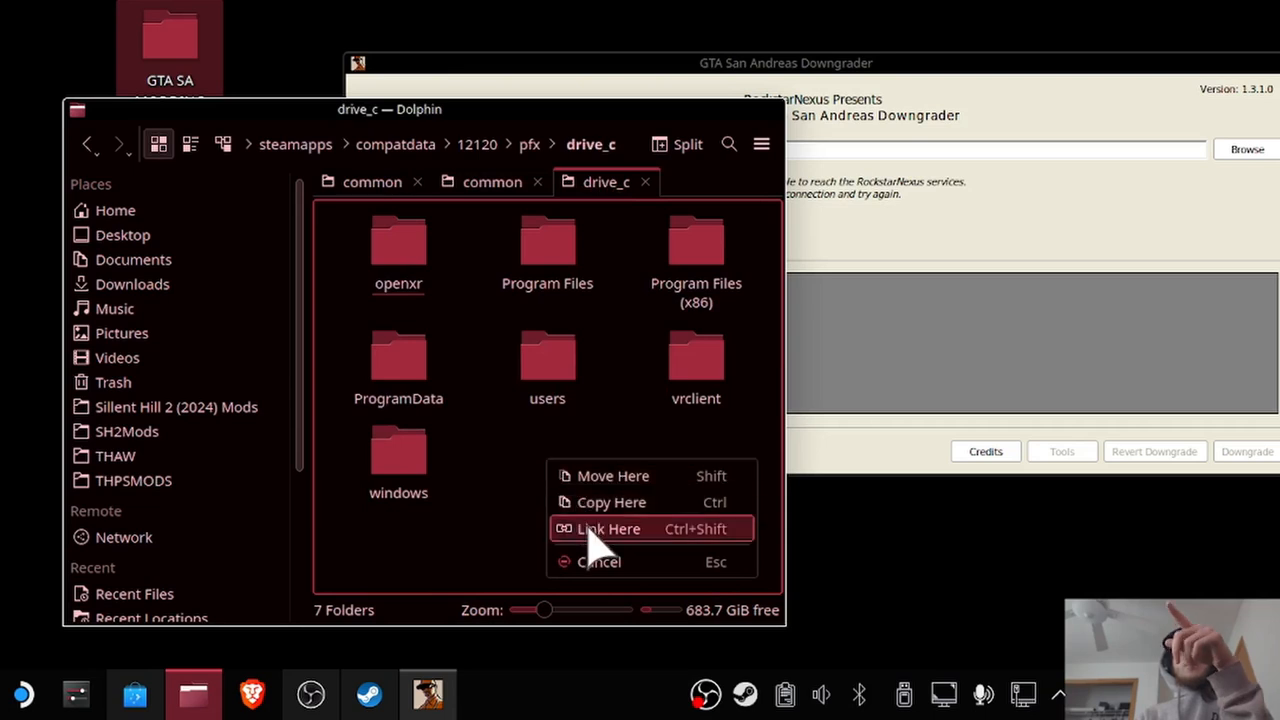
click(588, 531)
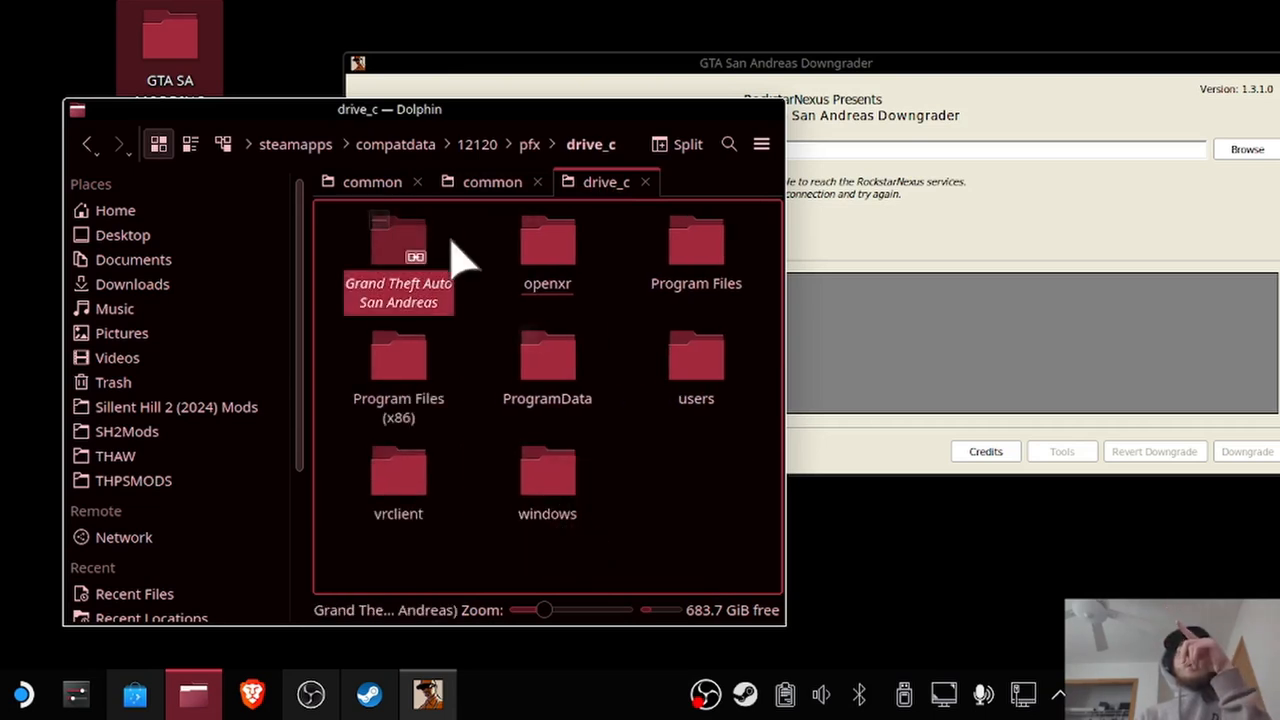
click(731, 109)
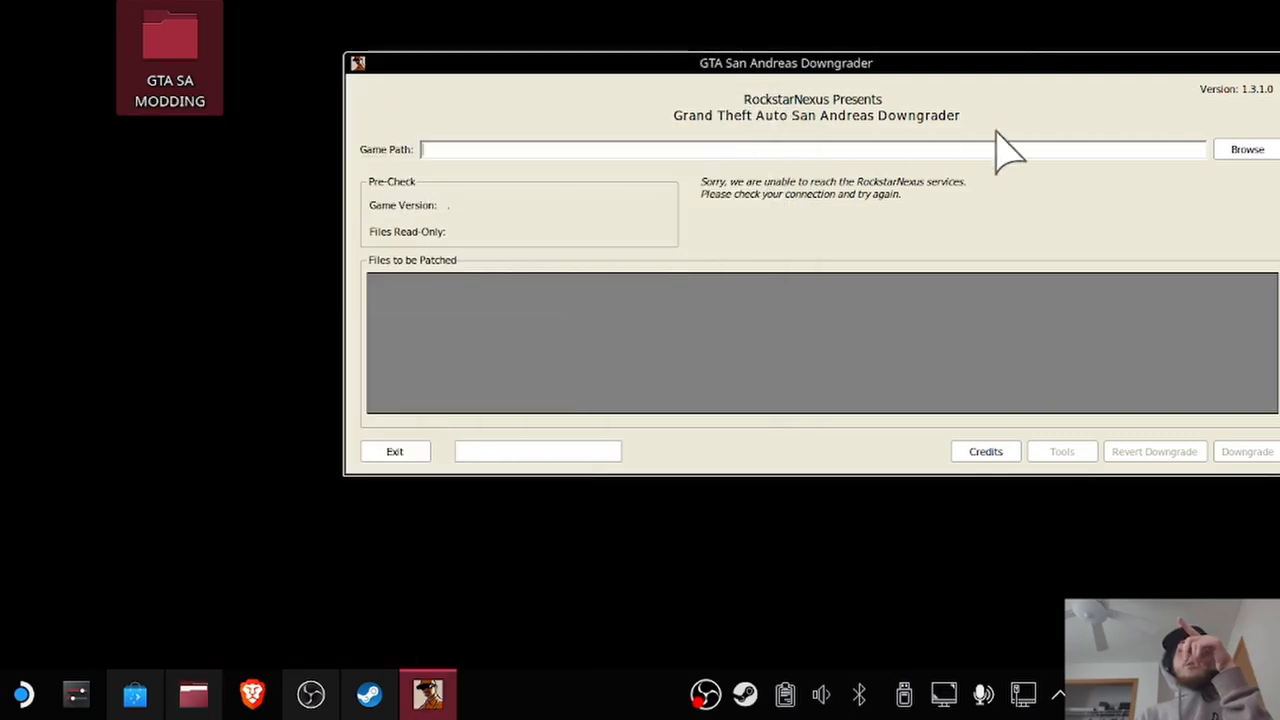
Set the downgrader's game path by browsing My Computer's C: drive to gta-sa.exe in the linked Grand Theft Auto San Andreas folder.
click(1240, 152)
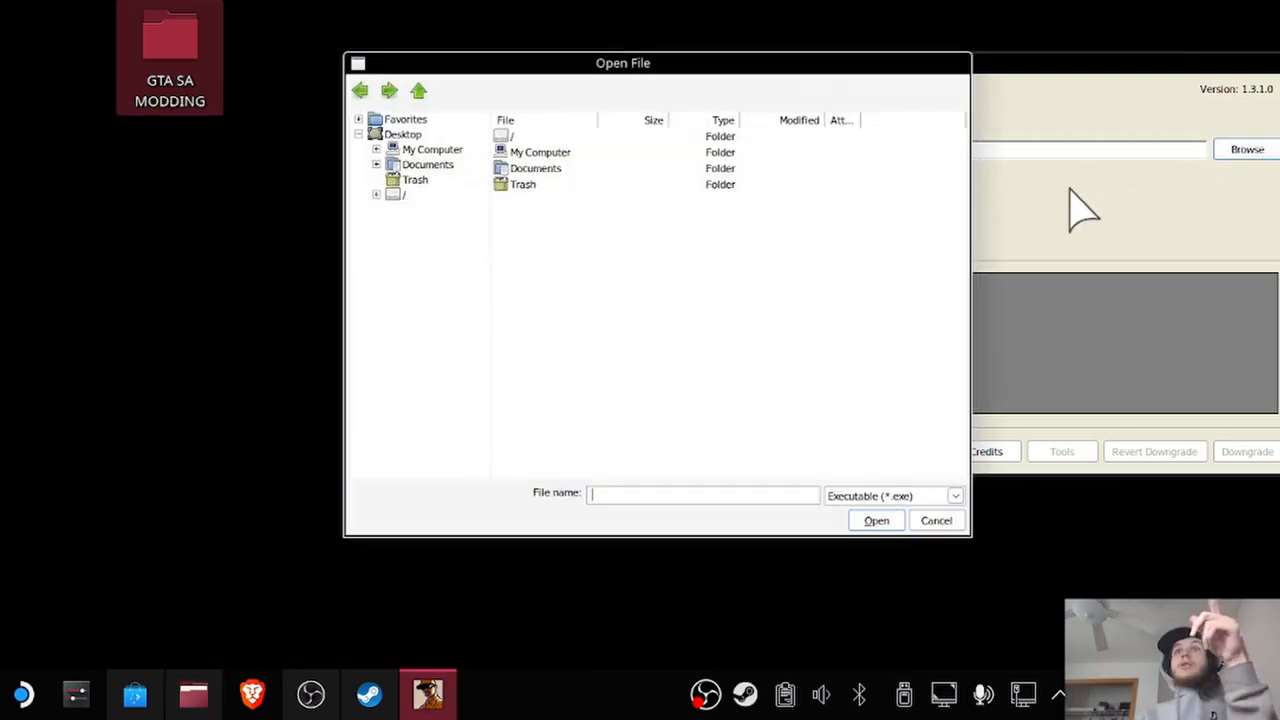
double_click(531, 153)
double_click(519, 153)
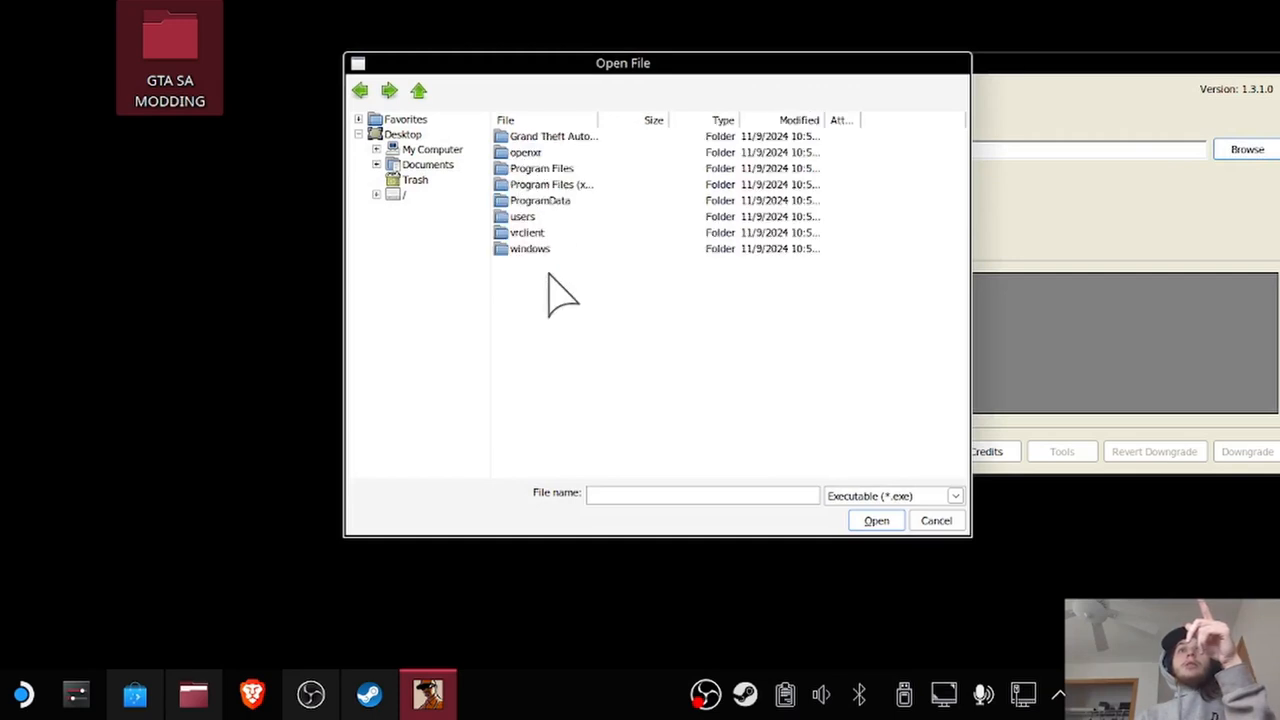
click(535, 137)
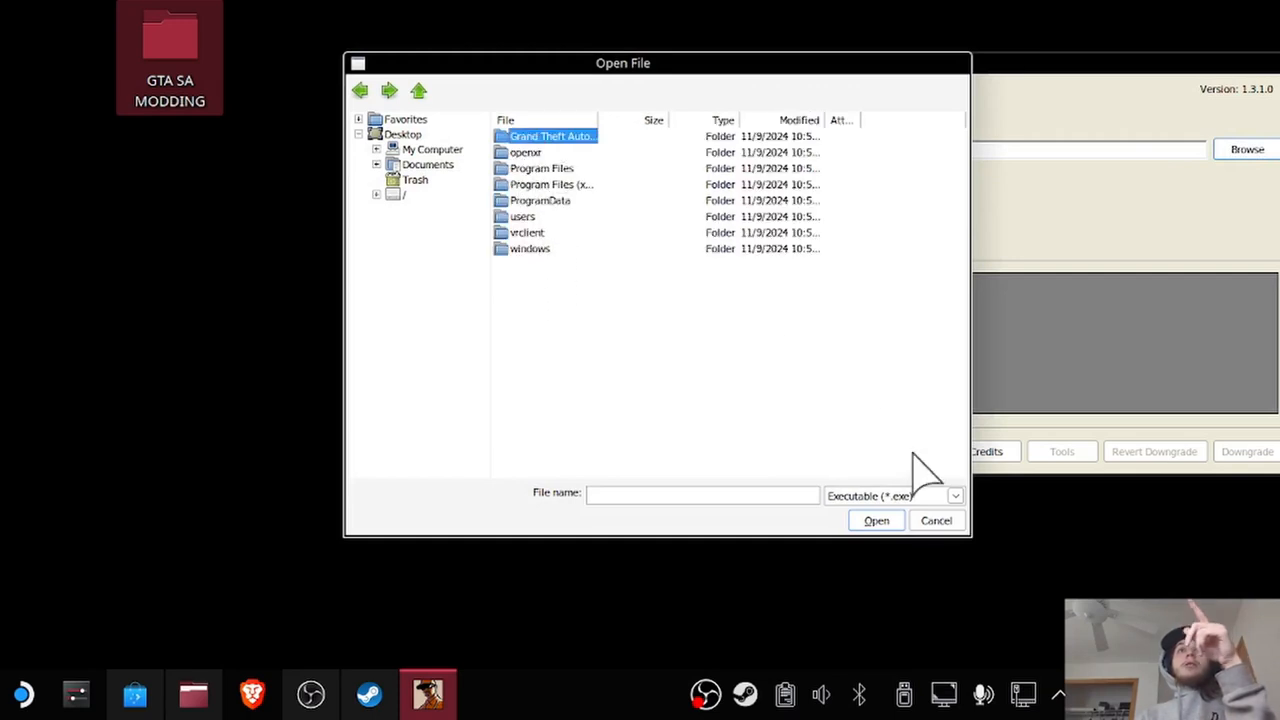
double_click(575, 150)
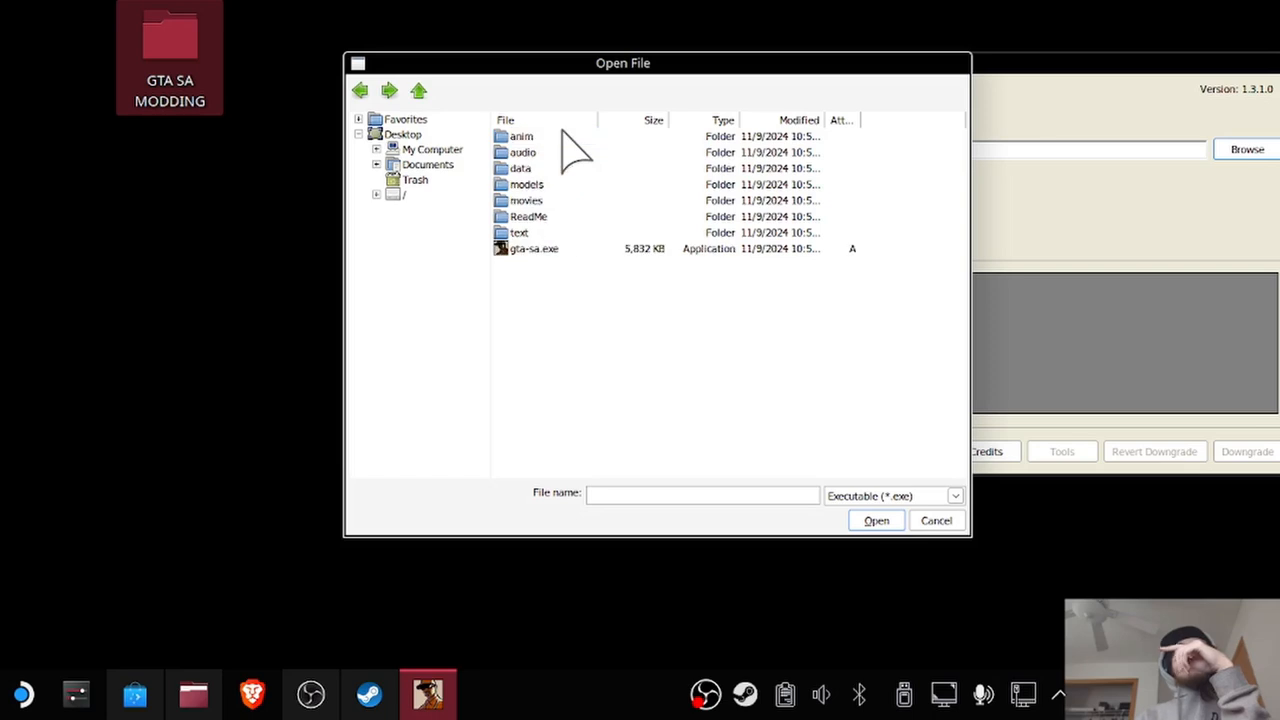
click(535, 249)
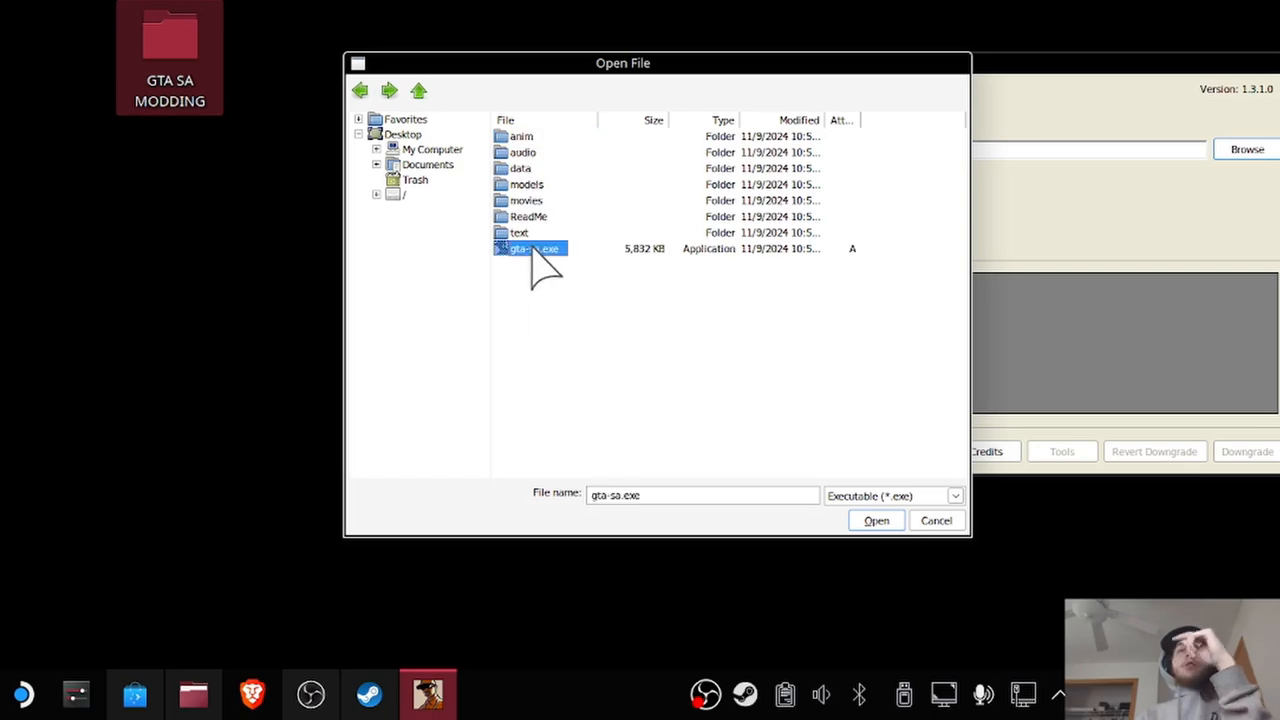
click(874, 521)
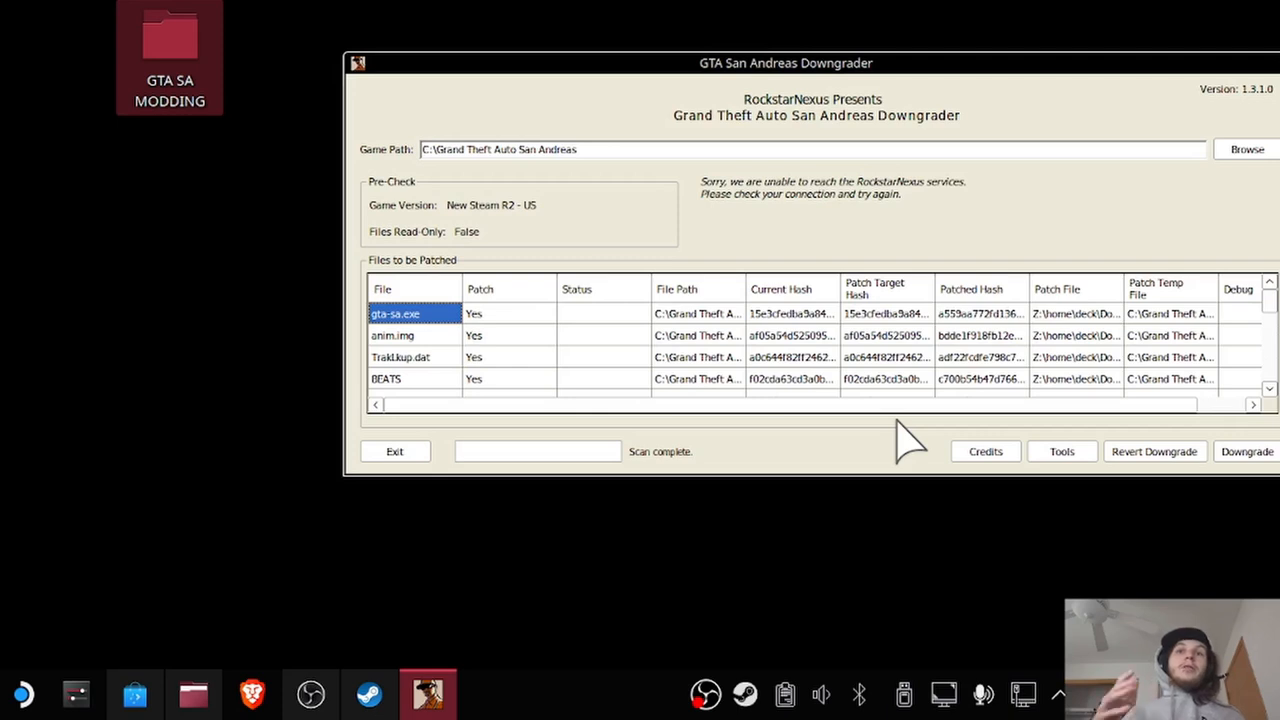
Run the downgrade without copying the game, accept adding retail registry entries, and dismiss the completion dialog.
click(1265, 460)
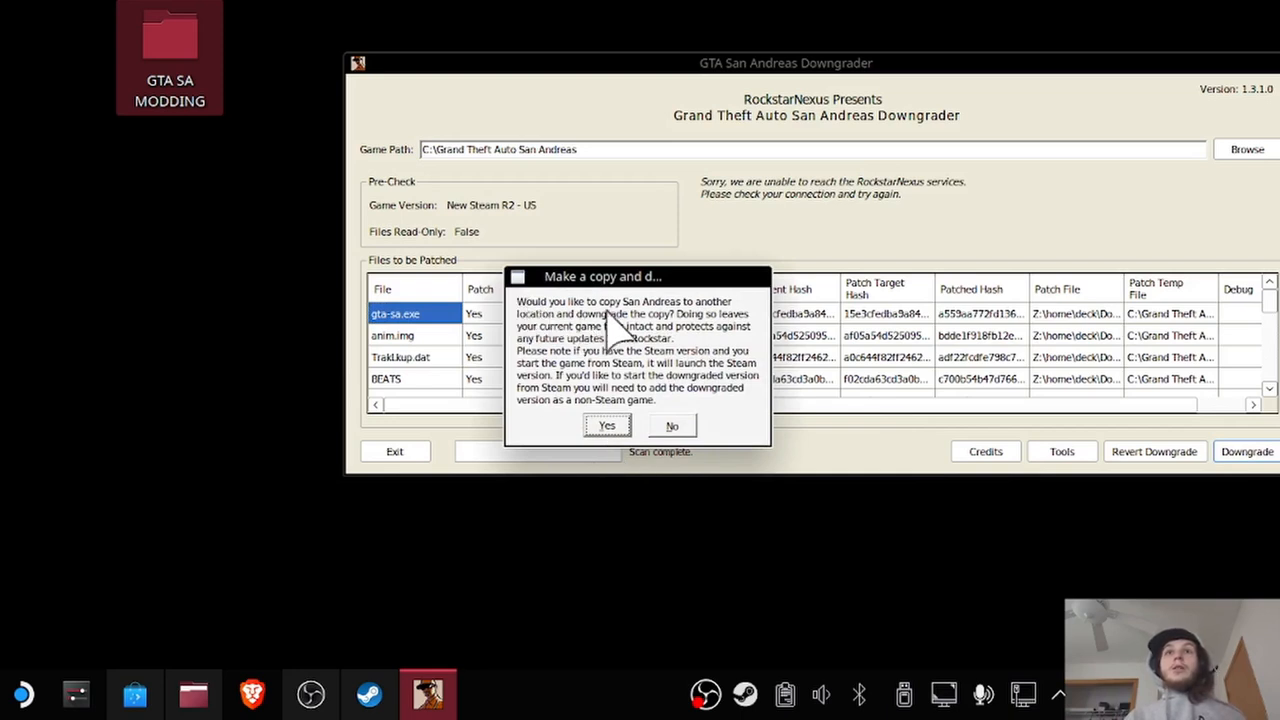
click(673, 427)
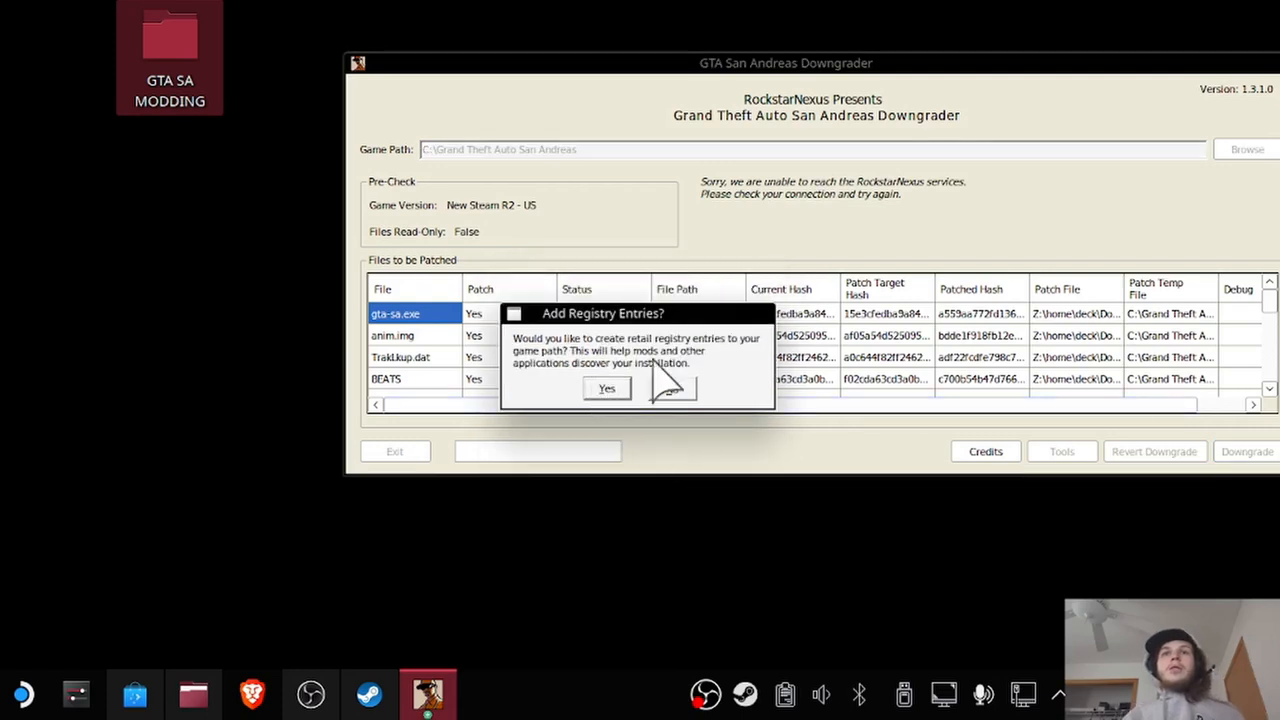
click(607, 390)
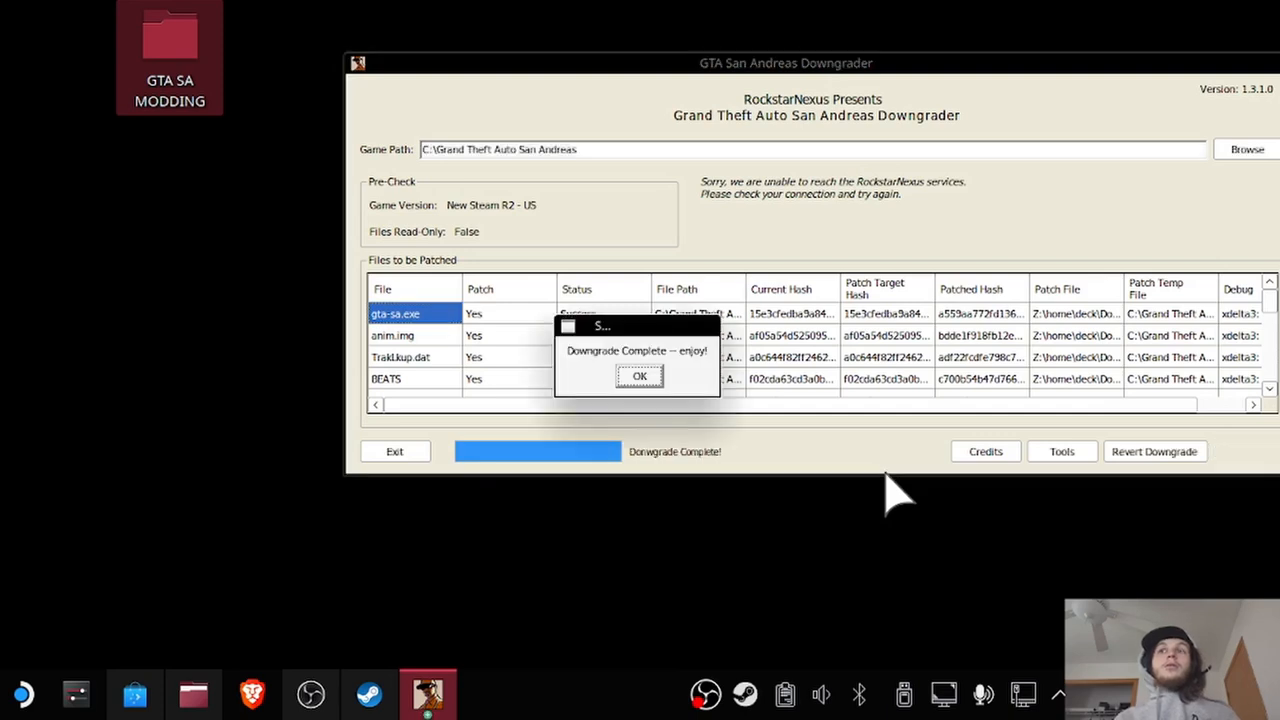
click(640, 376)
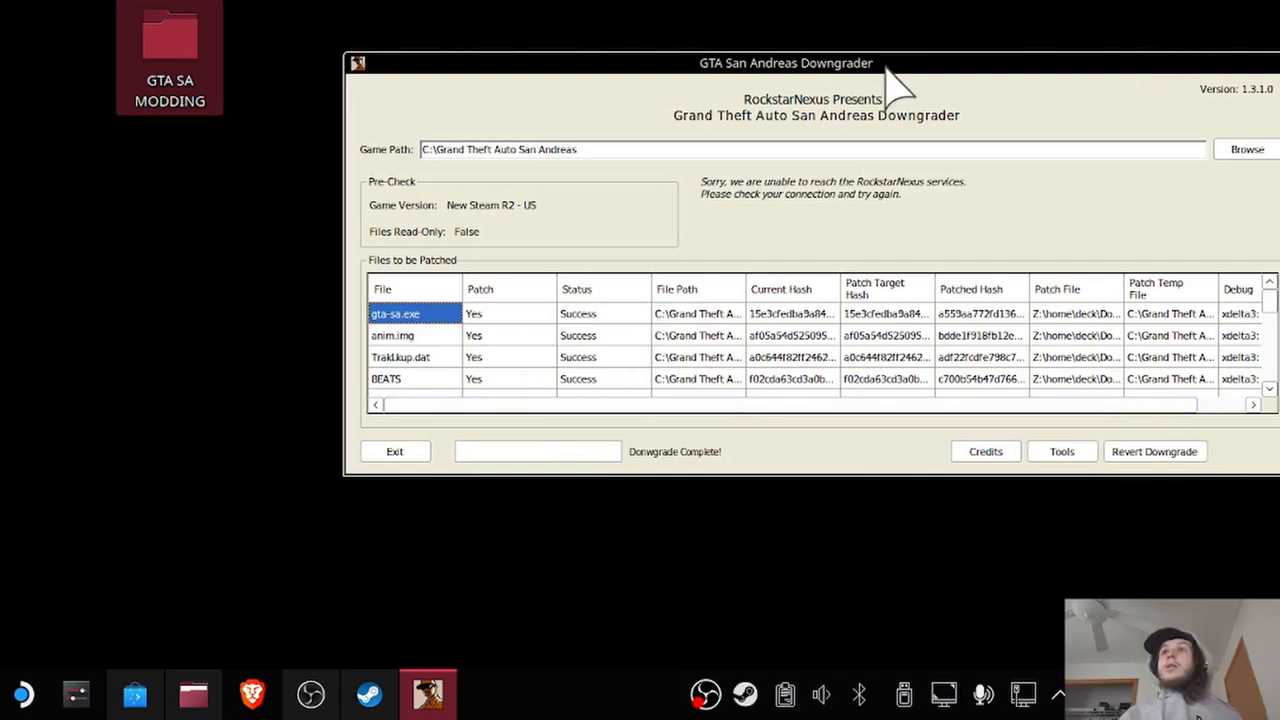
drag(879, 64, 645, 73)
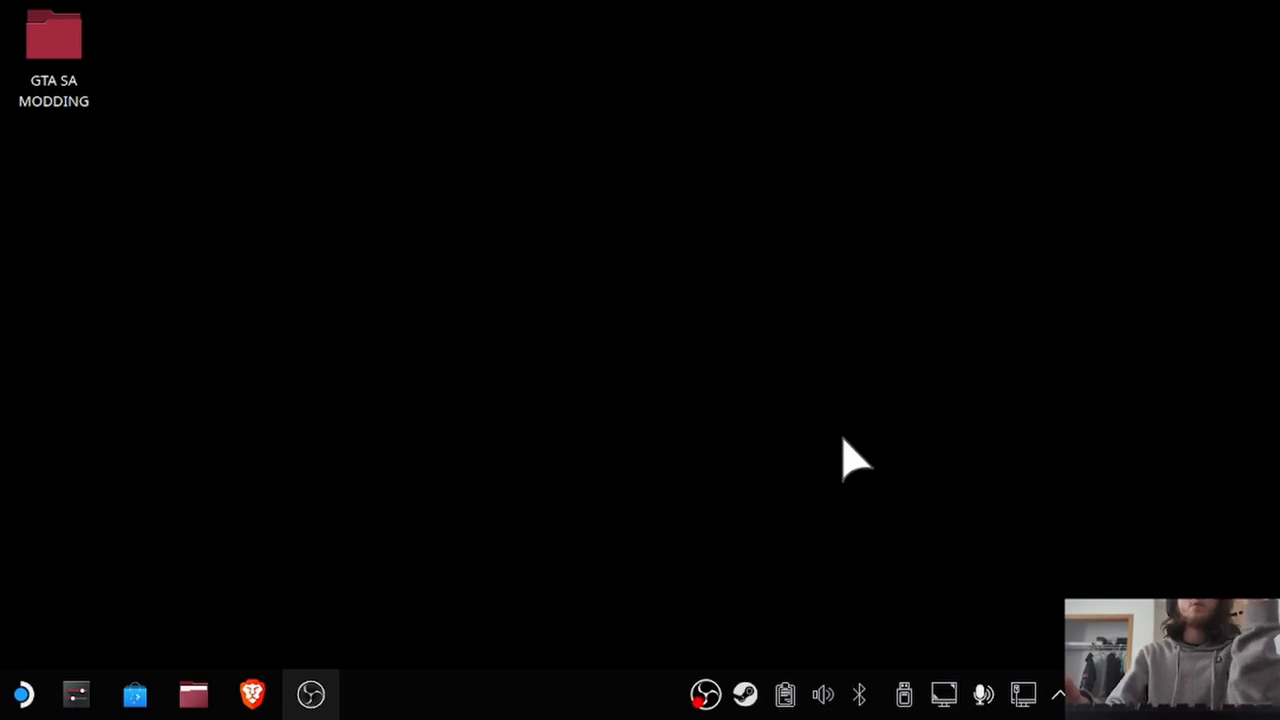
Open the SA.CLEO folder inside the desktop's GTA SA MODDING folder and copy all its files and folders.
double_click(75, 42)
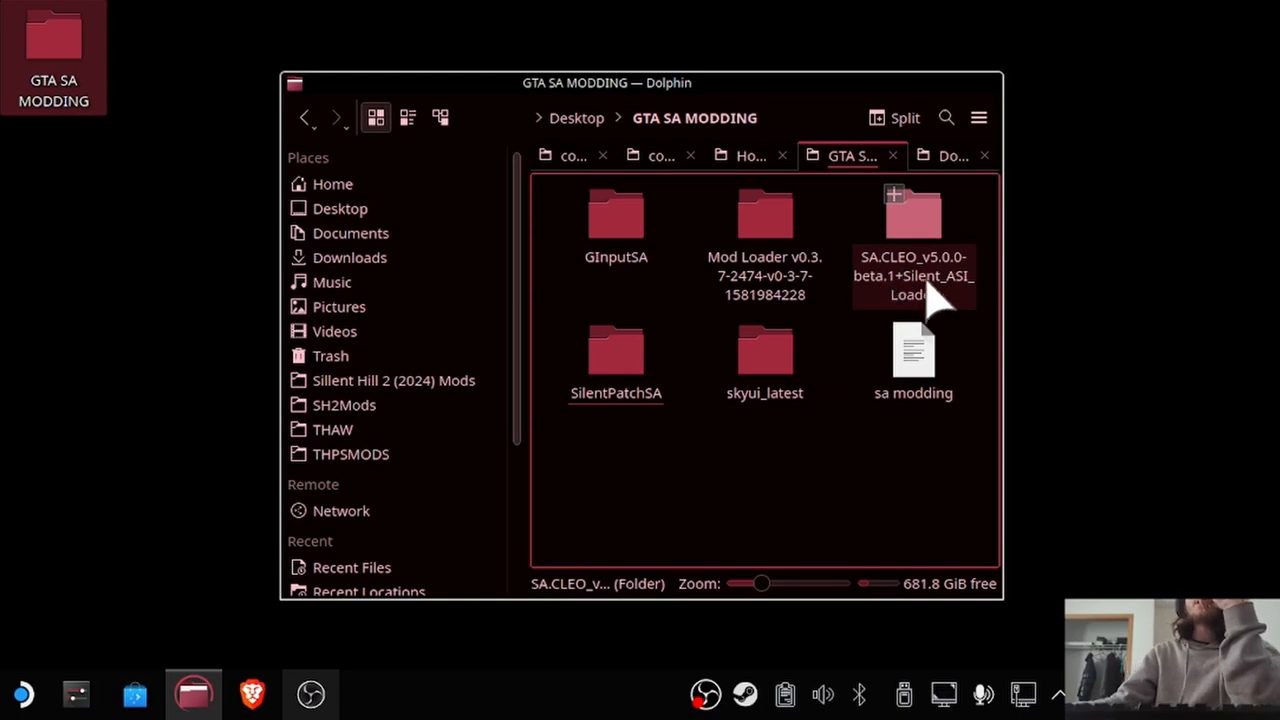
click(918, 225)
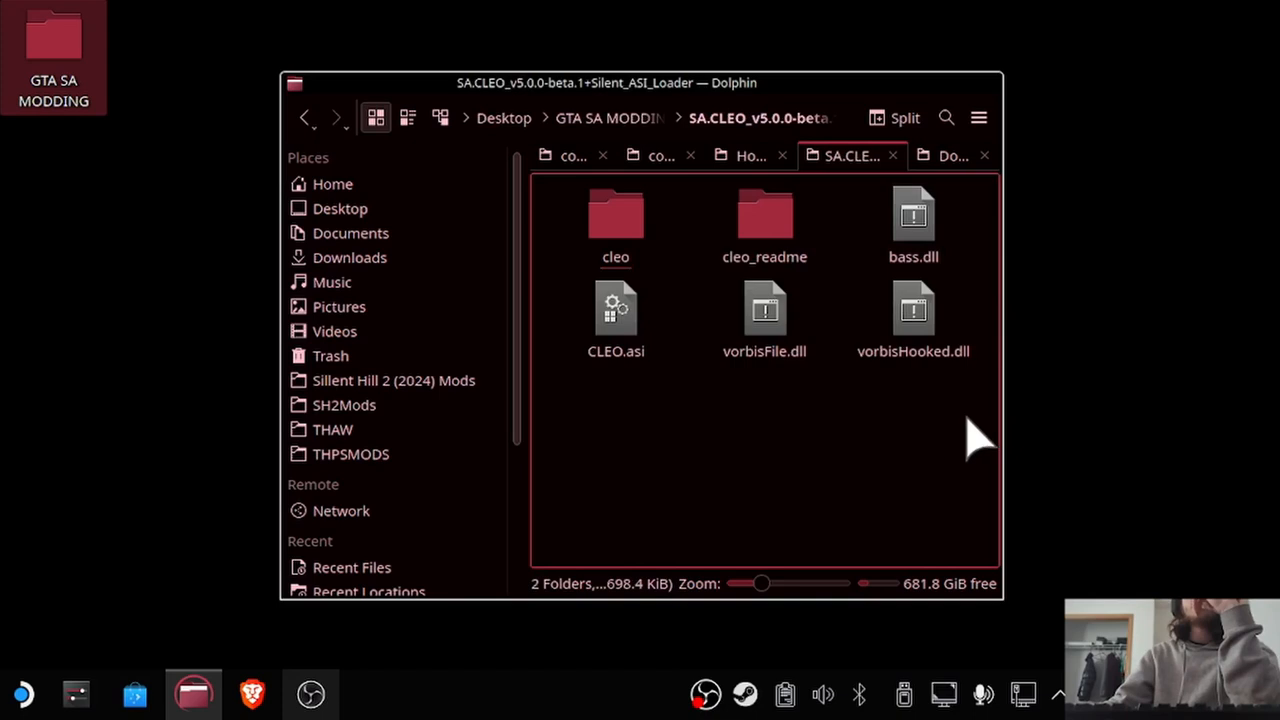
drag(980, 400, 549, 163)
right_click(632, 218)
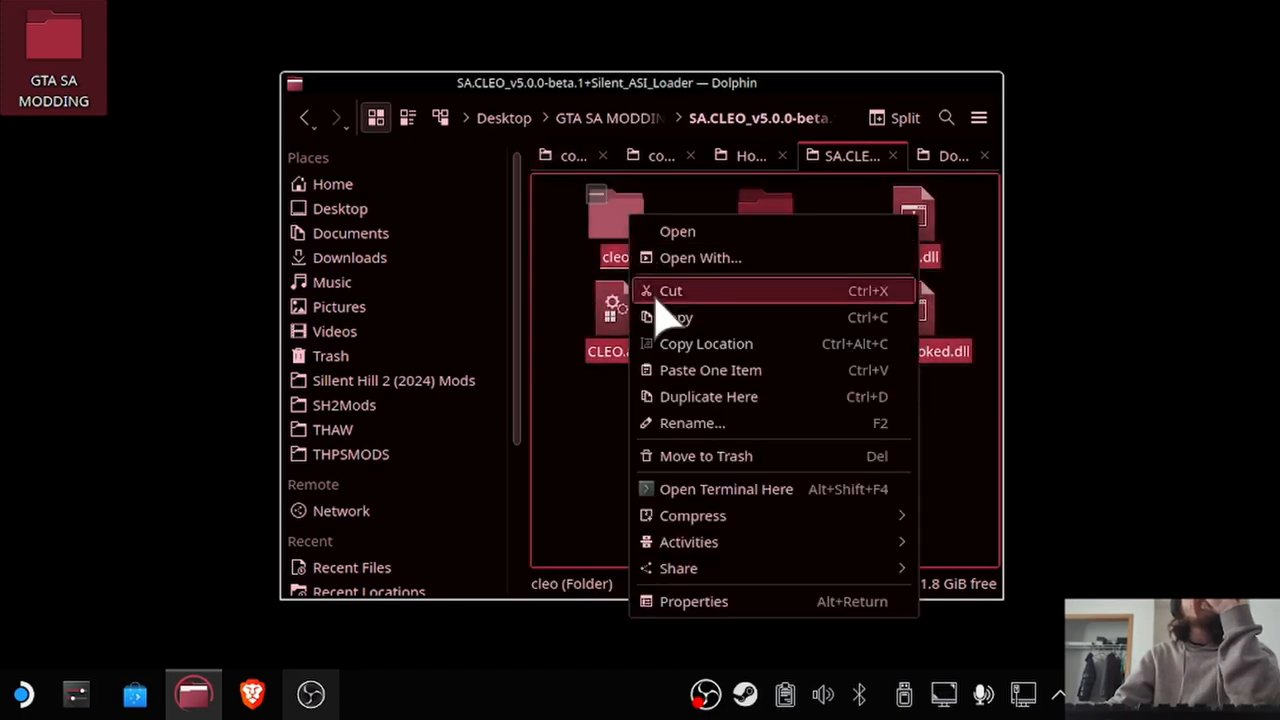
click(670, 318)
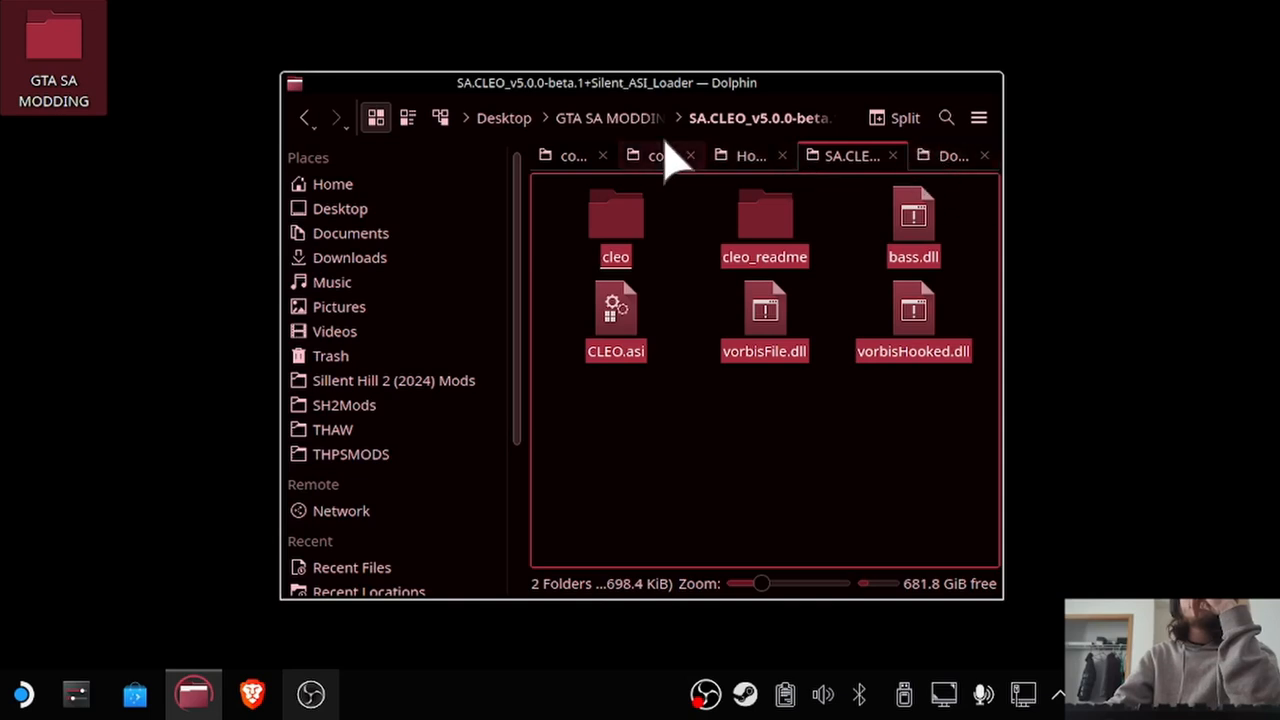
Close the Home tab and paste the copied CLEO files into the Grand Theft Auto San Andreas folder in common.
click(782, 156)
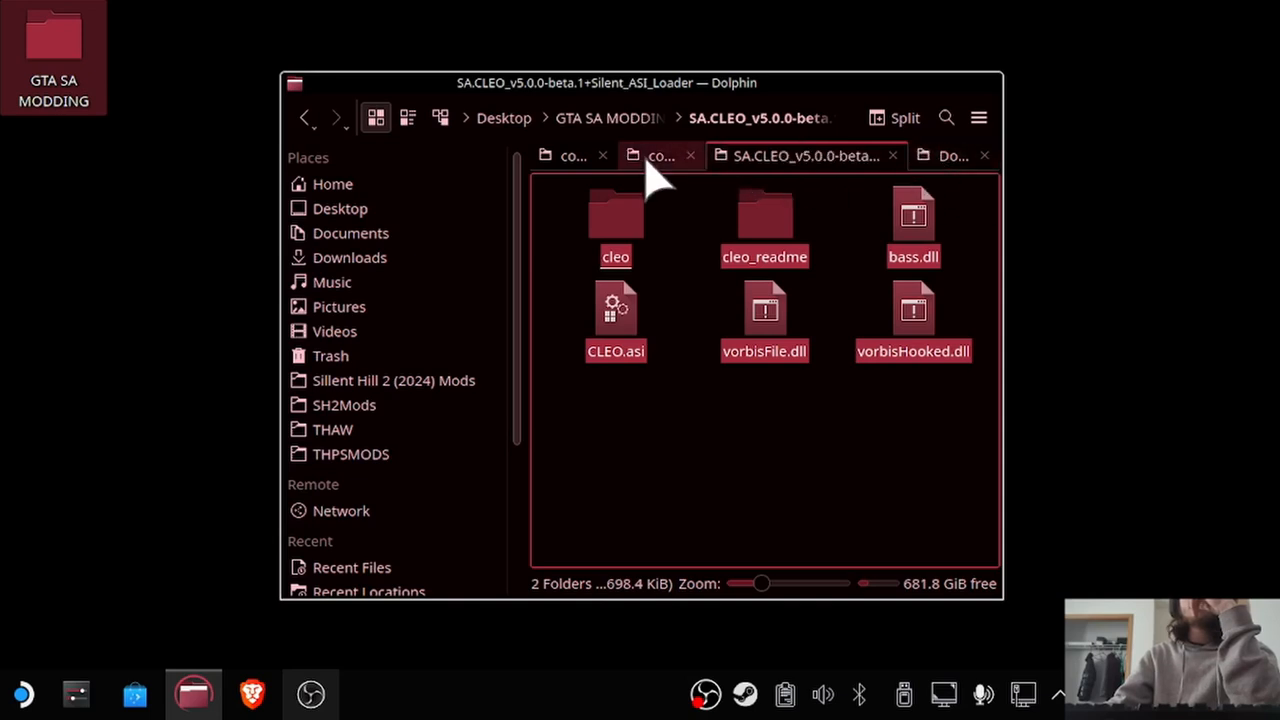
click(656, 156)
double_click(920, 343)
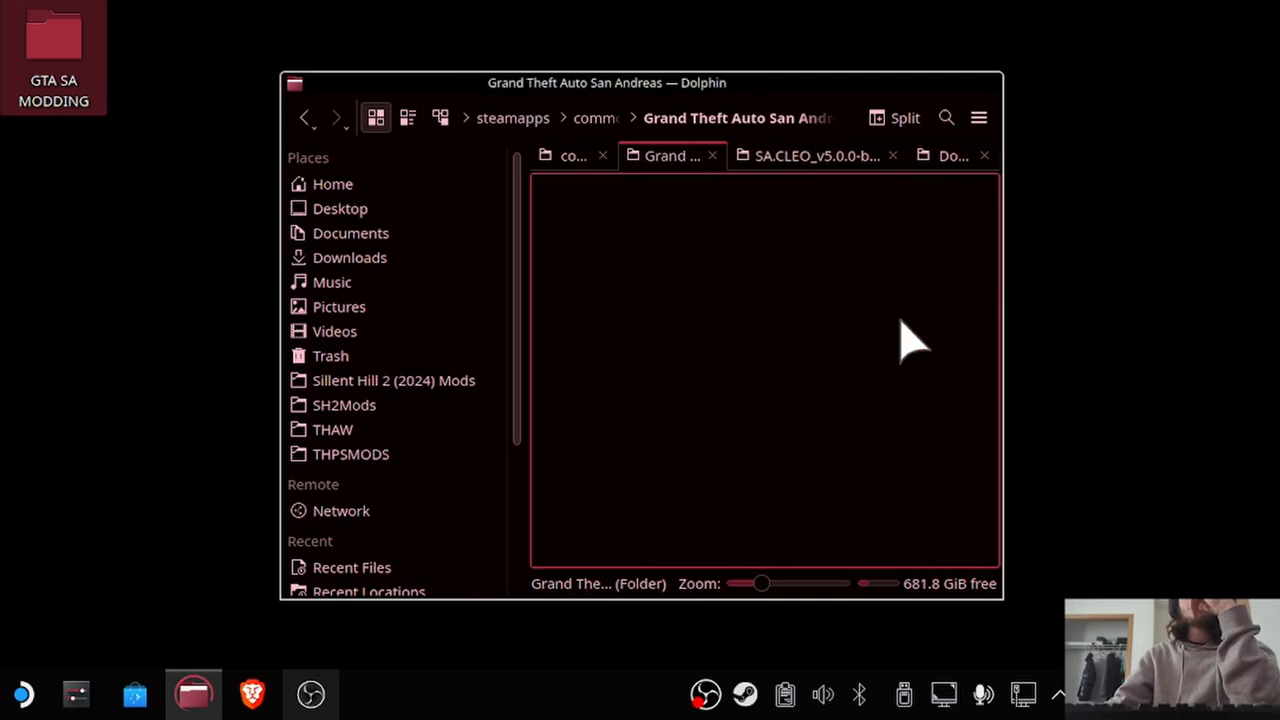
scroll(700, 450, down, 2)
right_click(748, 528)
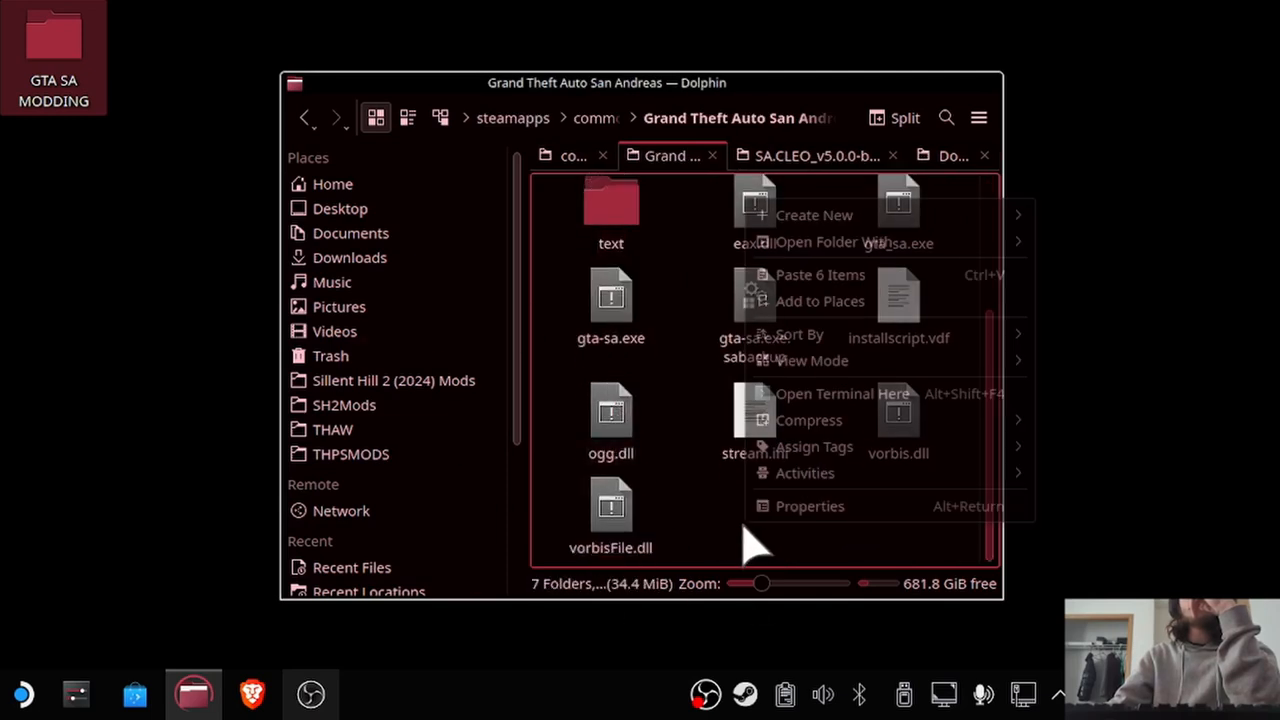
click(935, 278)
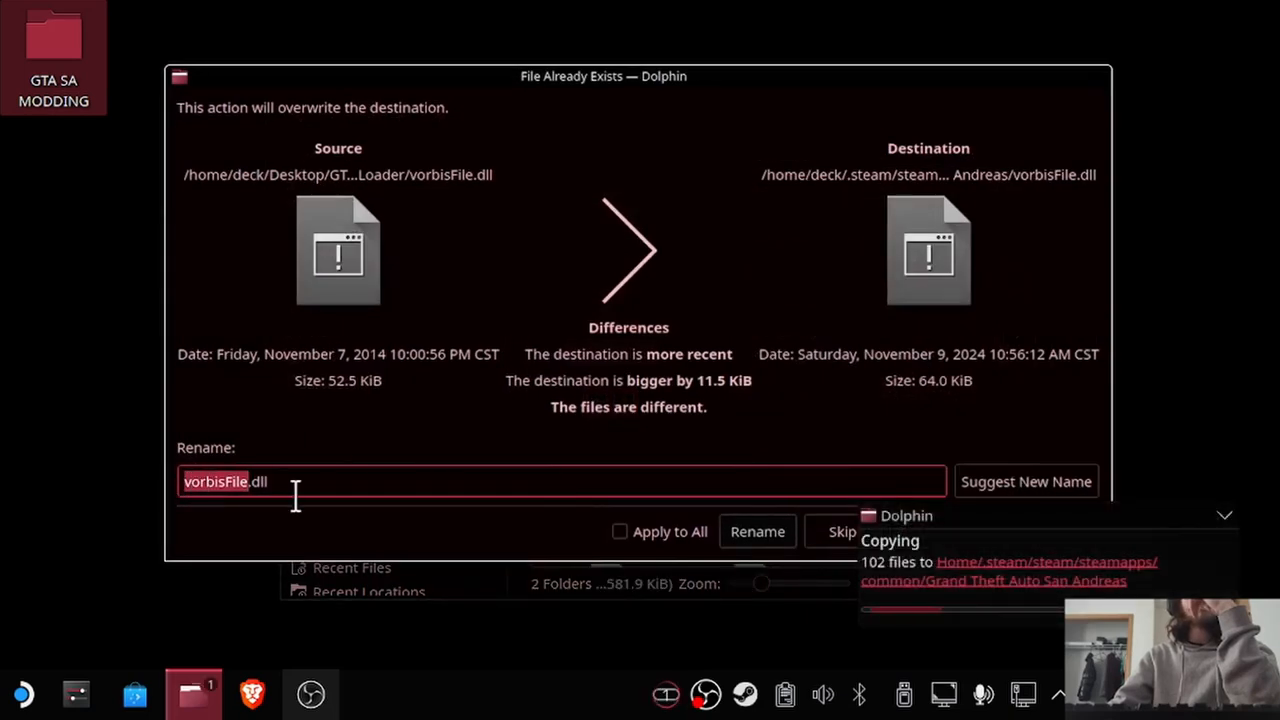
Overwrite the existing vorbisFile.dll with the choice applied to all conflicts, dismiss the copy notification, and check the game folder.
click(621, 532)
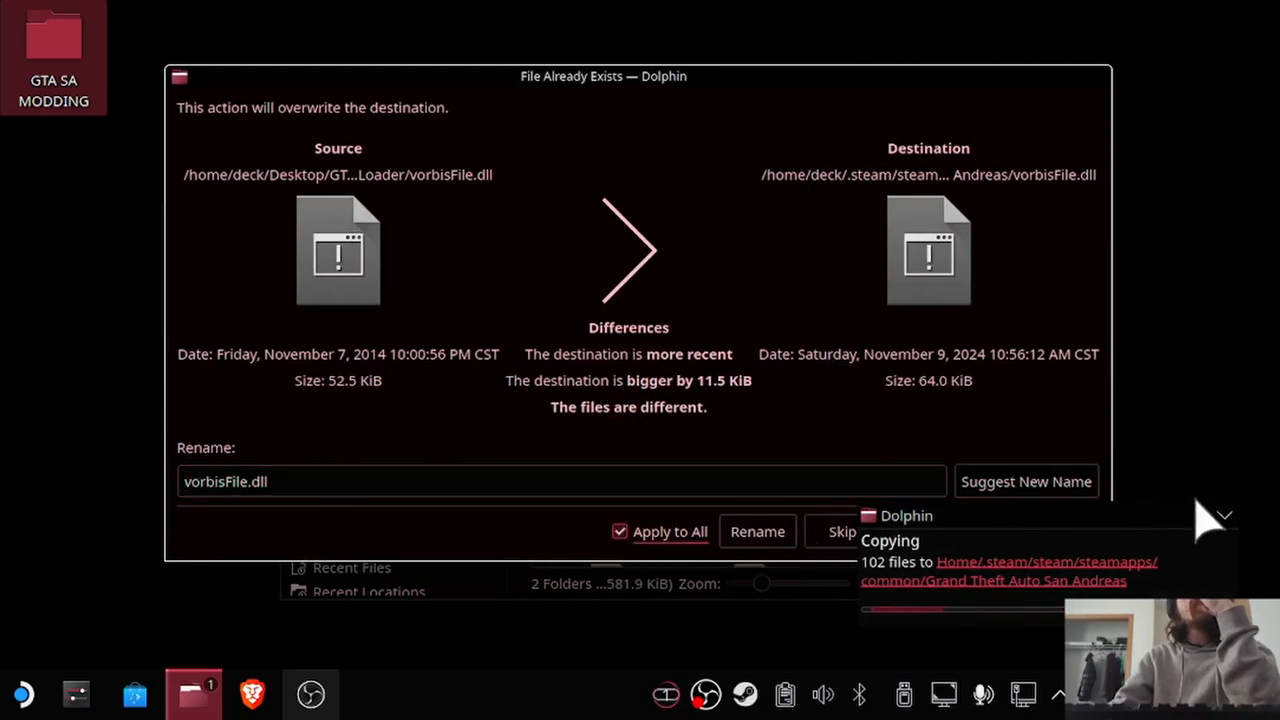
click(1230, 513)
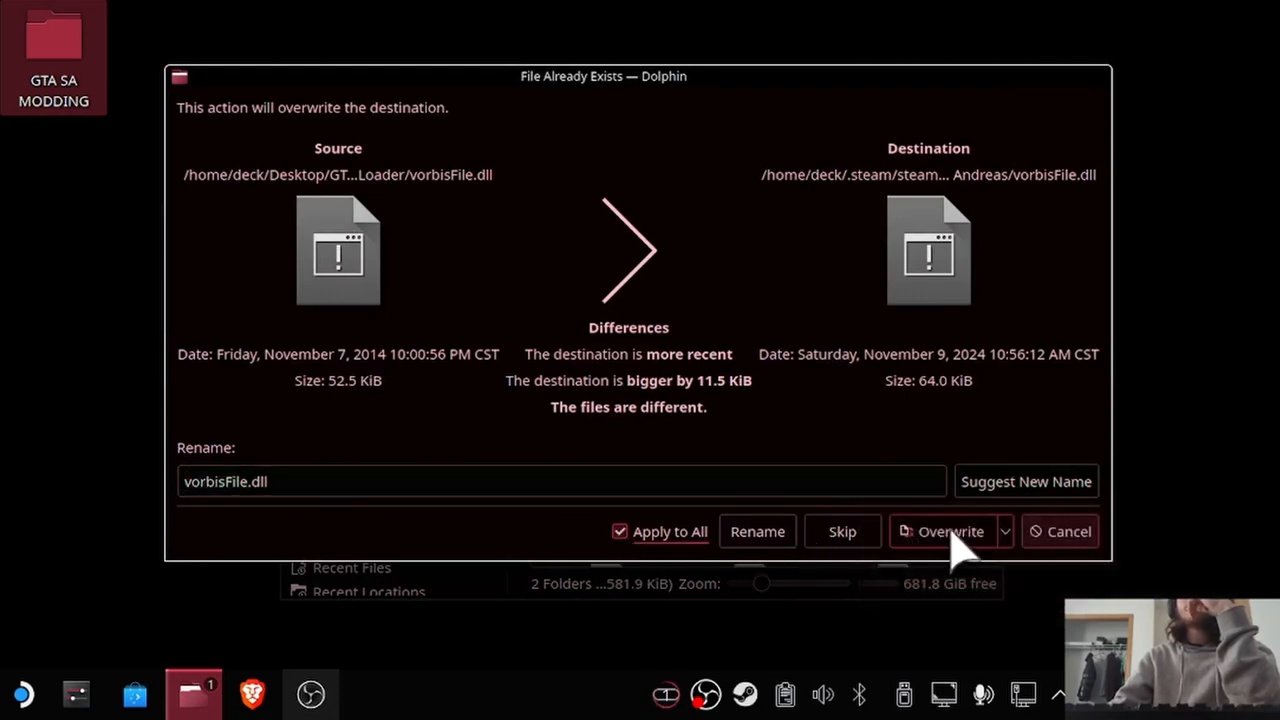
click(951, 532)
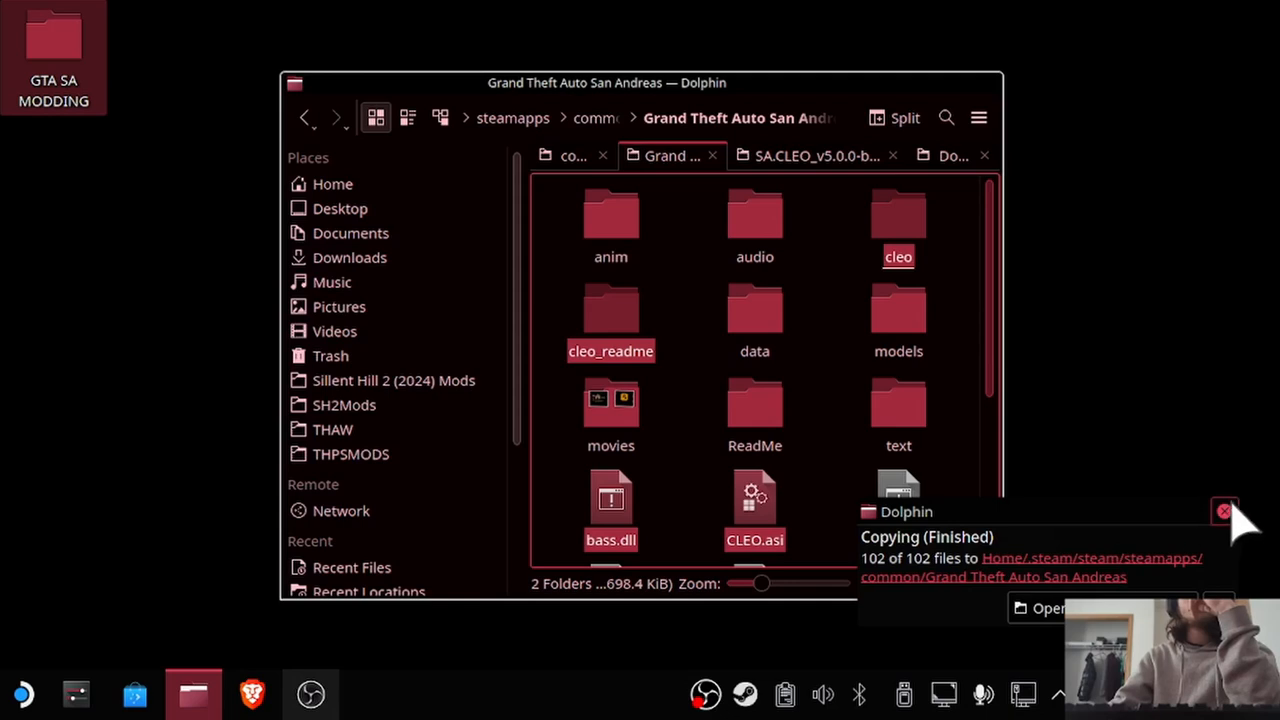
click(1226, 511)
click(836, 450)
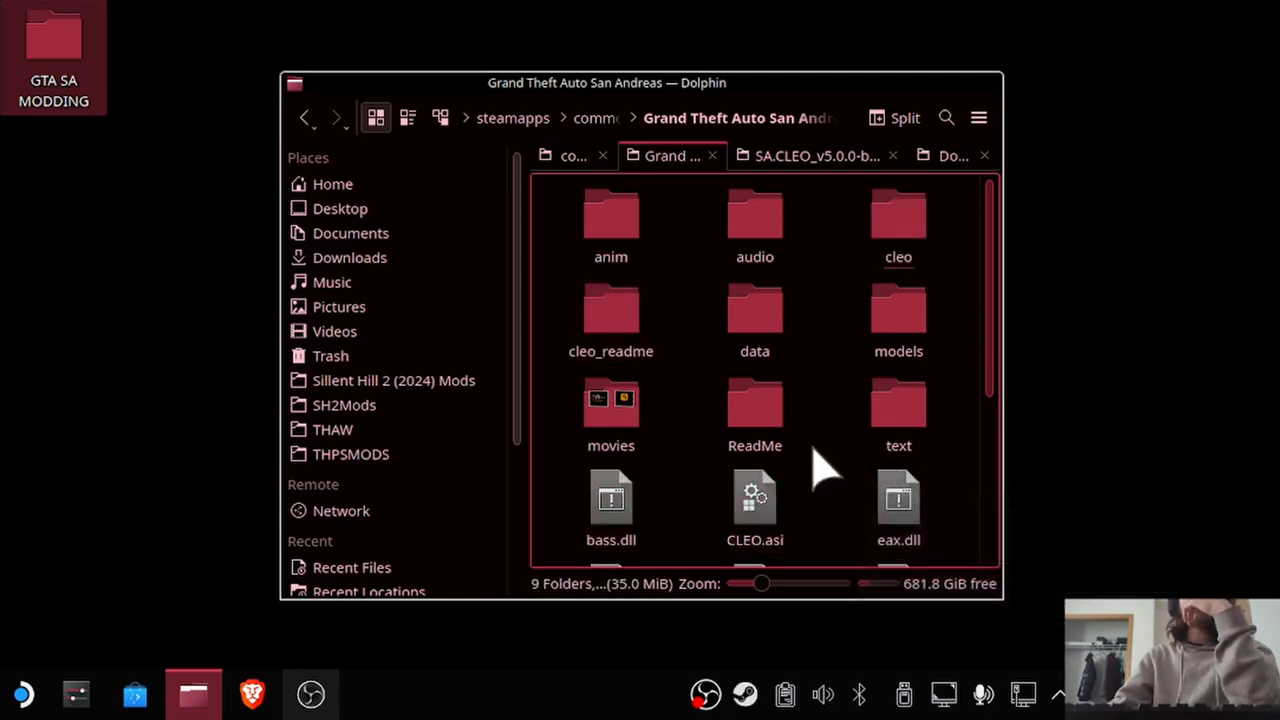
scroll(823, 458, down, 3)
scroll(825, 460, up, 3)
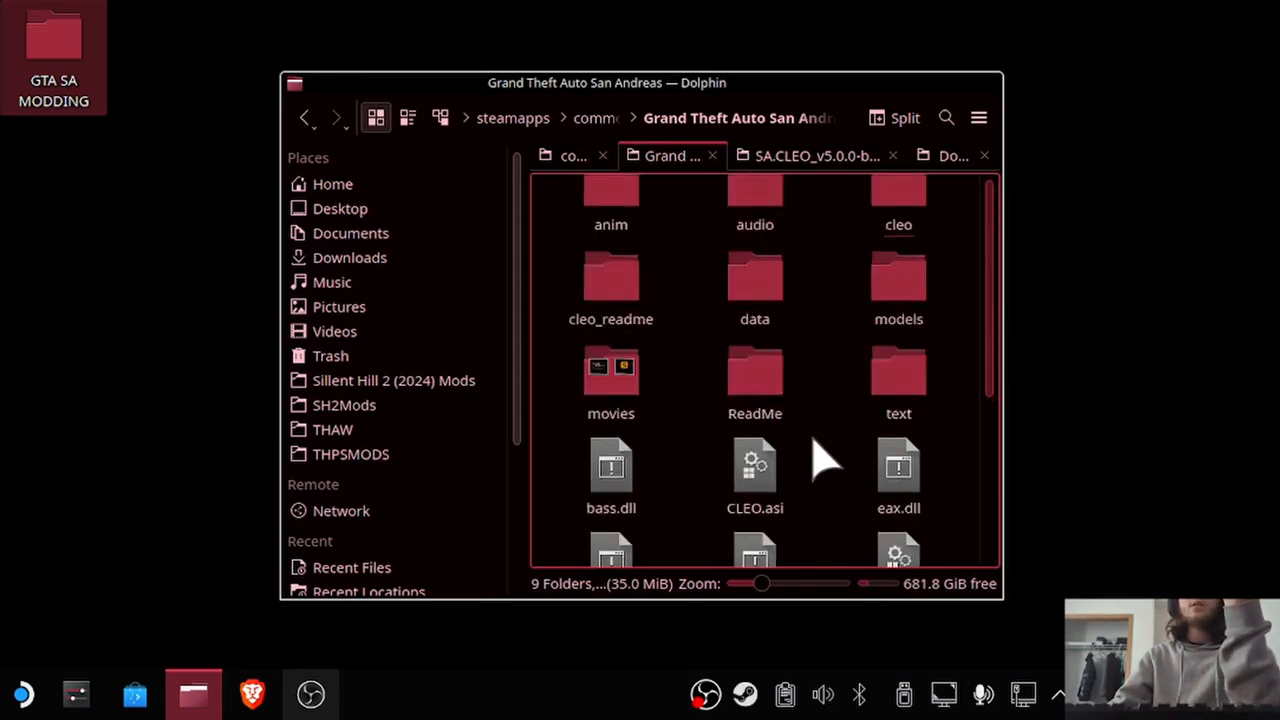
Open the Mod Loader v0.3.7 folder inside GTA SA MODDING and check the contents of its scripts folder.
click(817, 157)
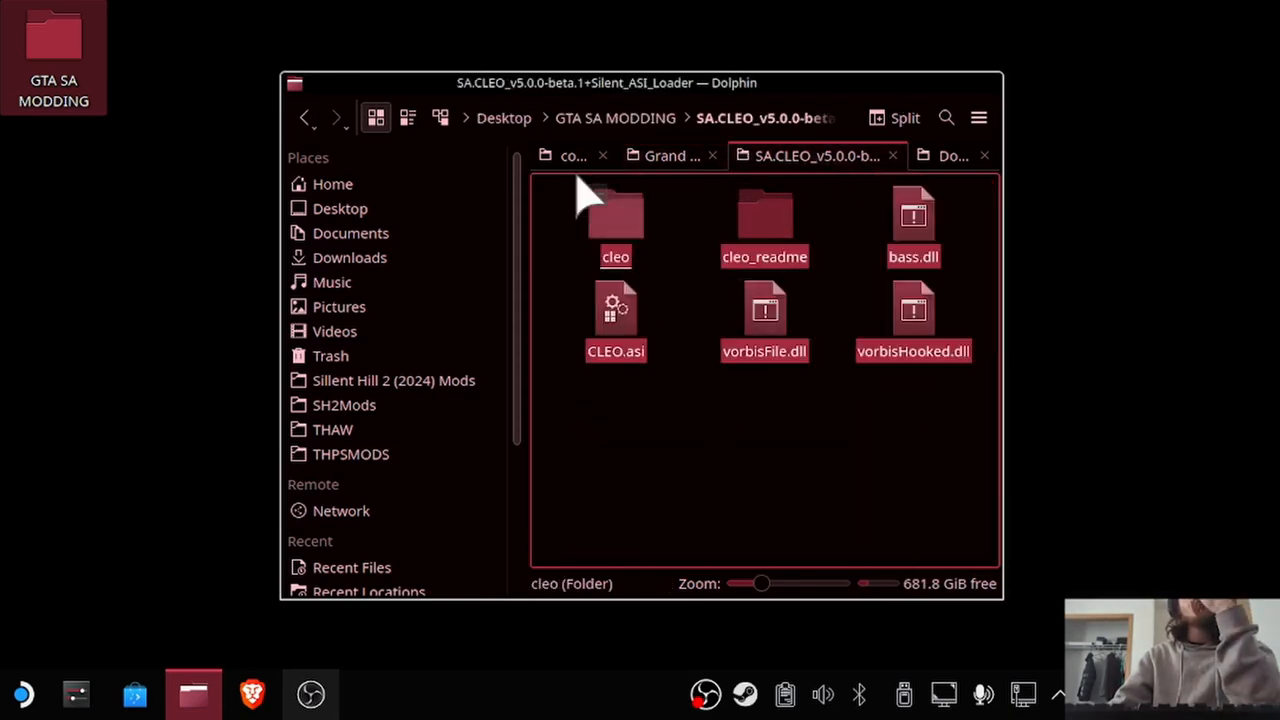
click(305, 118)
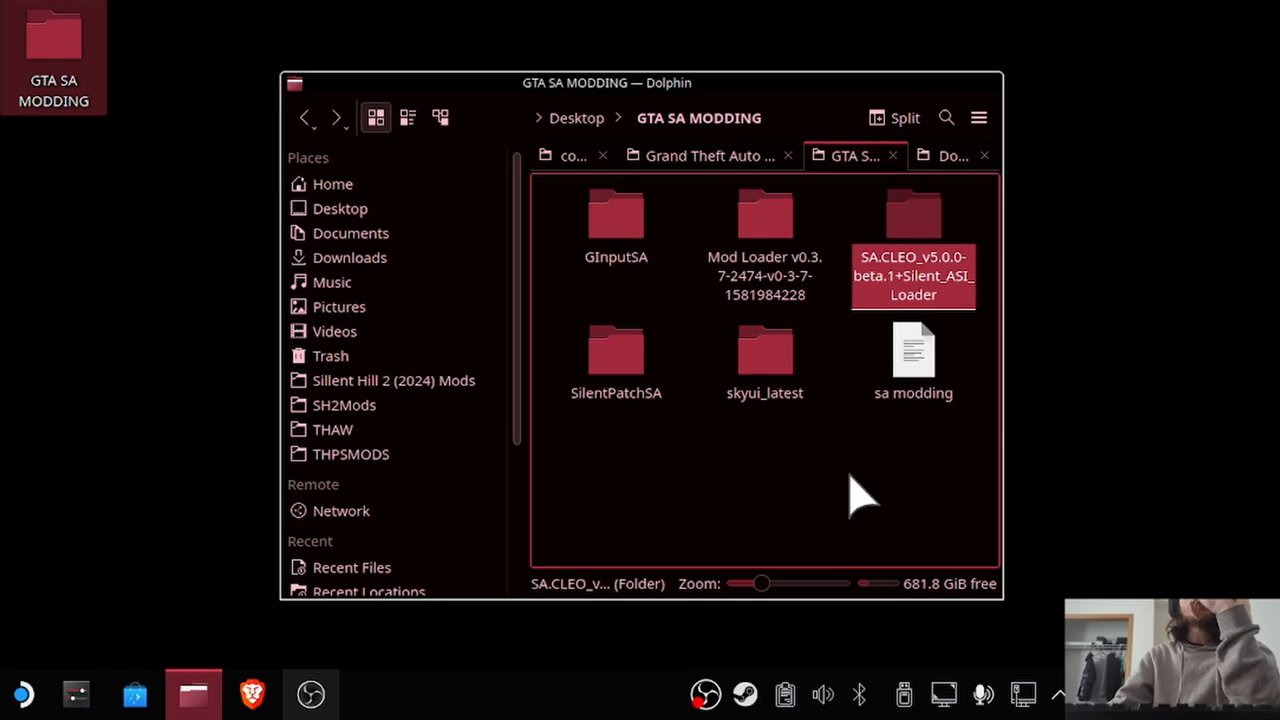
double_click(775, 222)
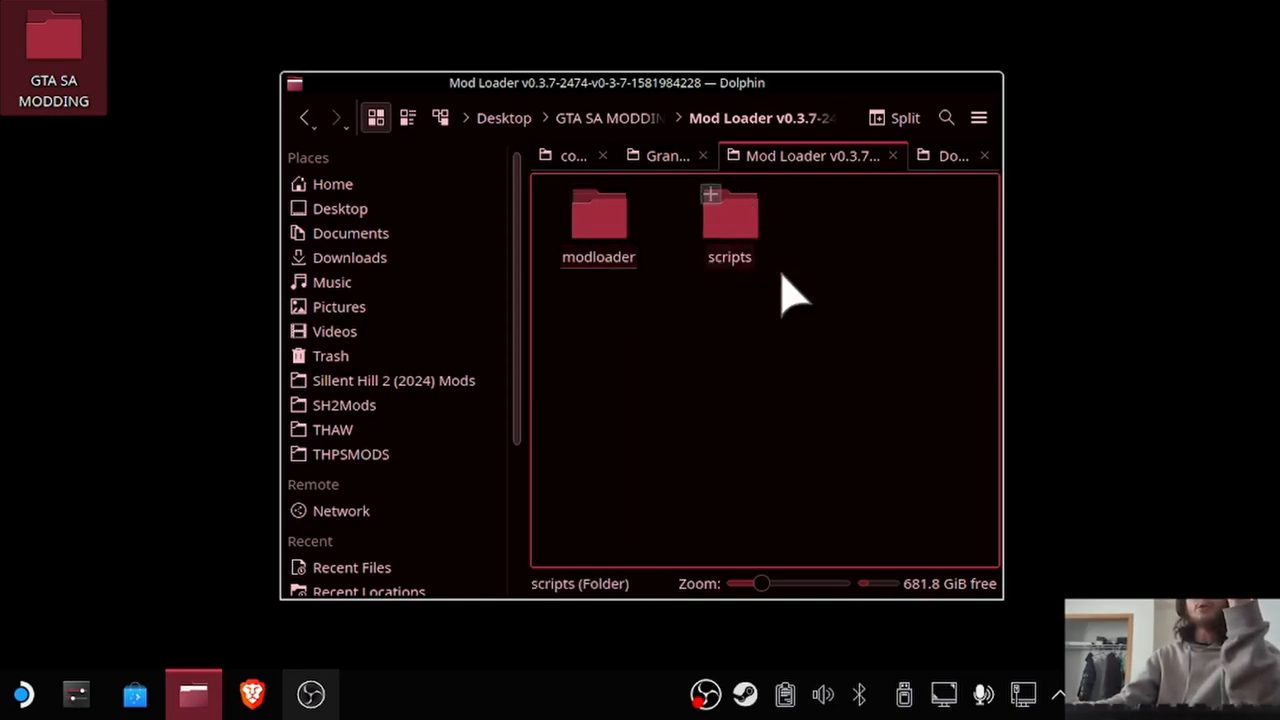
click(726, 229)
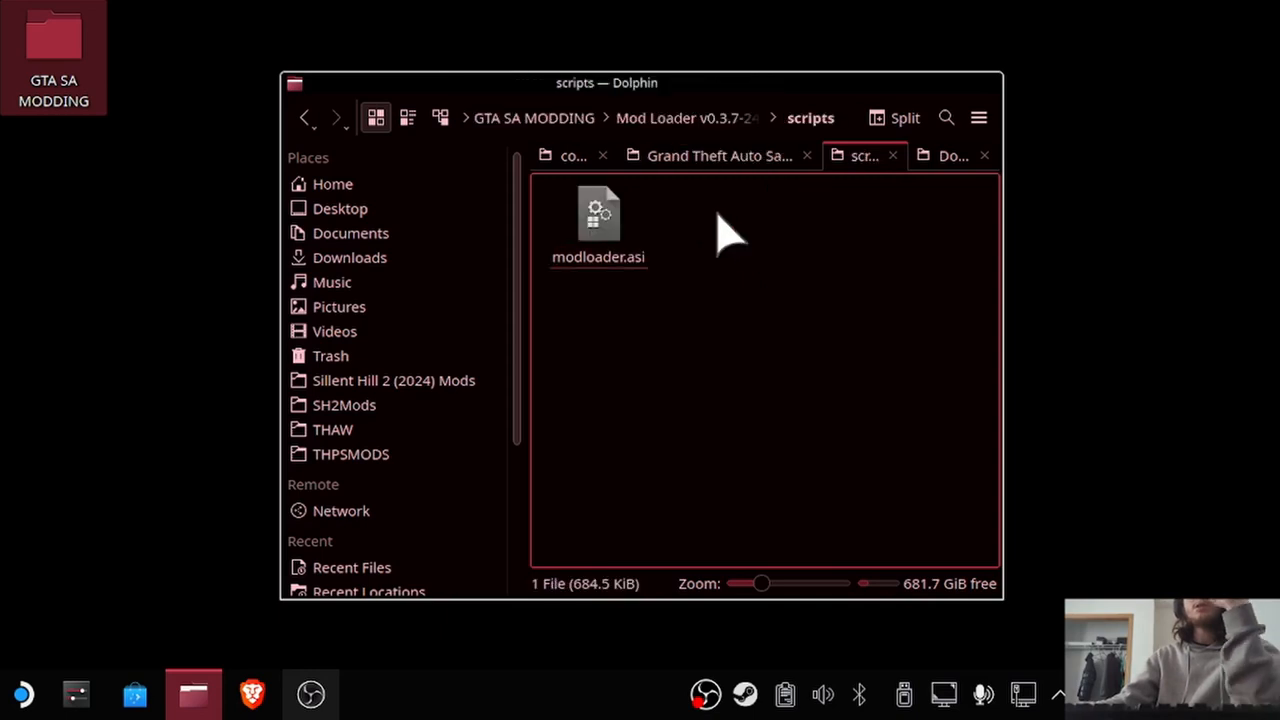
click(304, 117)
Copy the modloader and scripts folders from Mod Loader into the Grand Theft Auto San Andreas folder.
drag(795, 201, 598, 234)
right_click(598, 232)
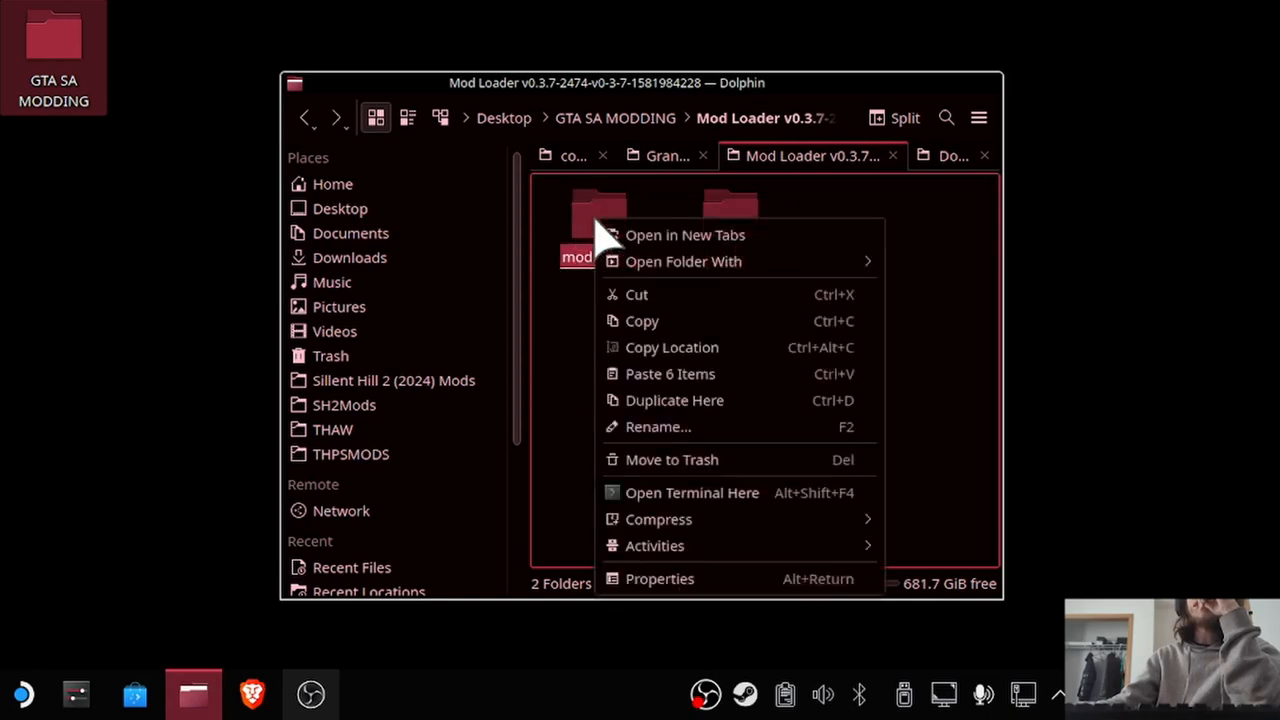
click(670, 322)
click(648, 158)
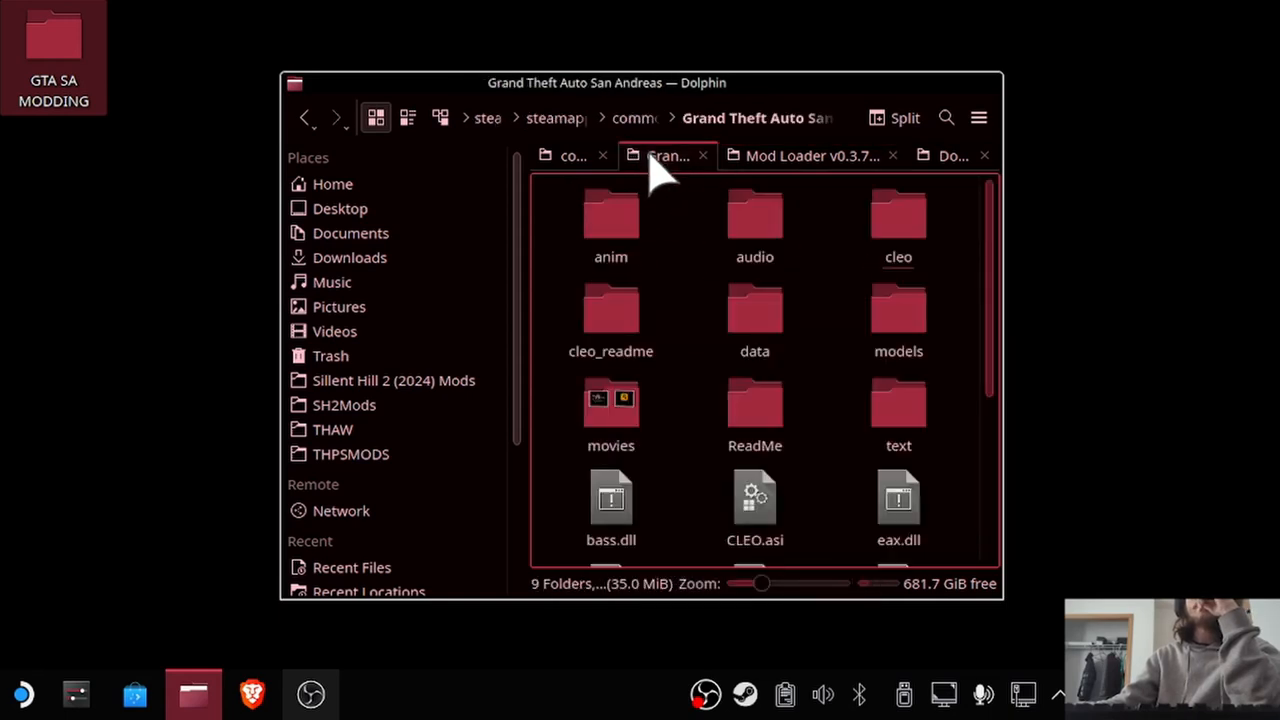
right_click(545, 418)
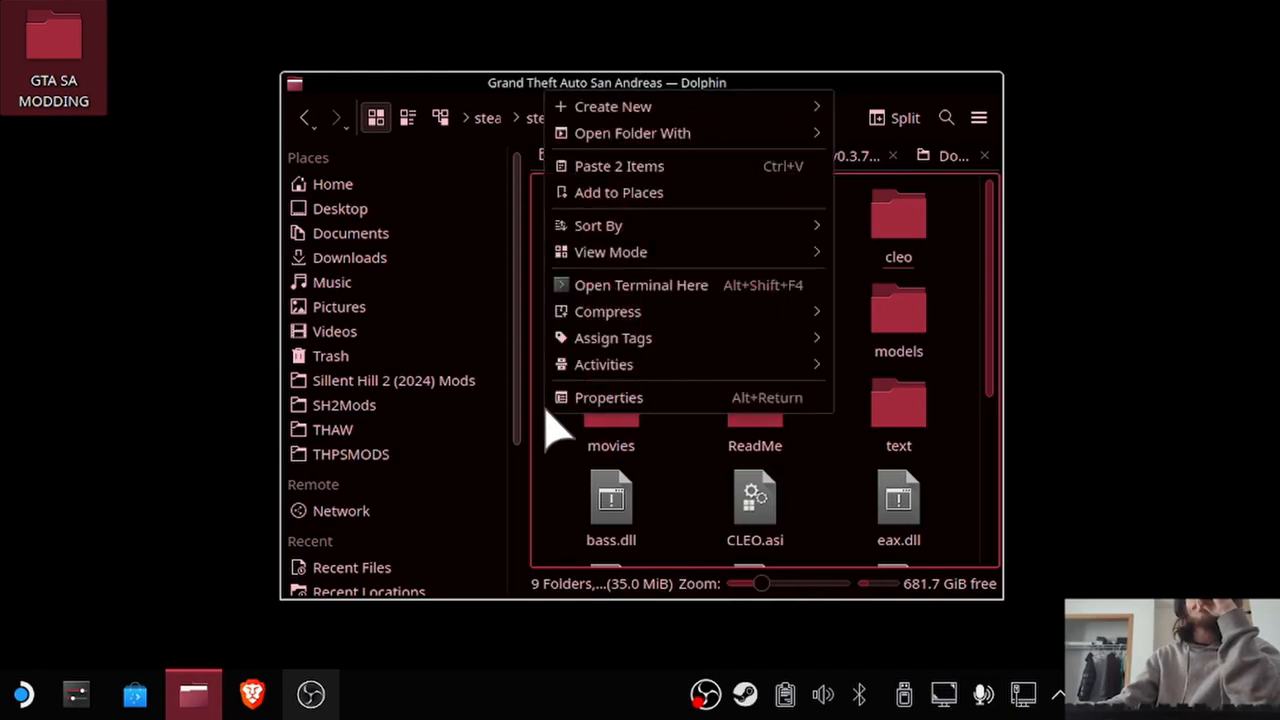
click(575, 170)
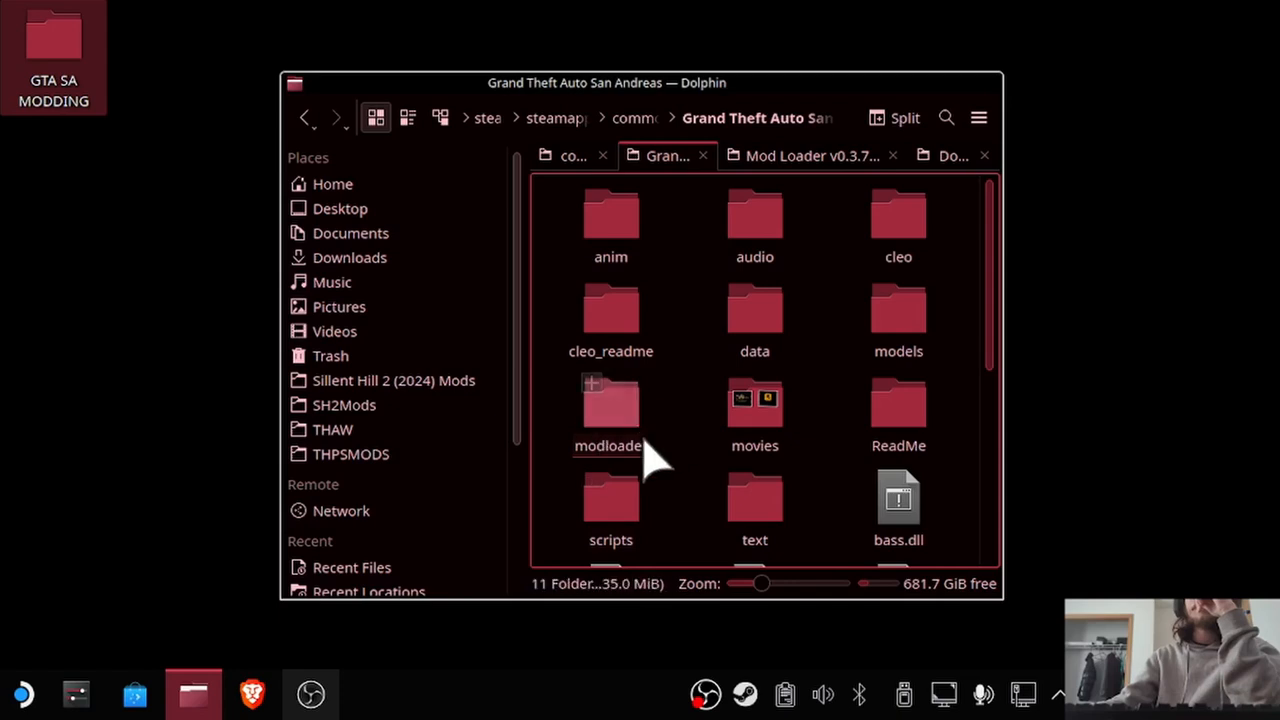
Return to the GTA SA MODDING folder and look through the contents of skyui_latest.
click(826, 160)
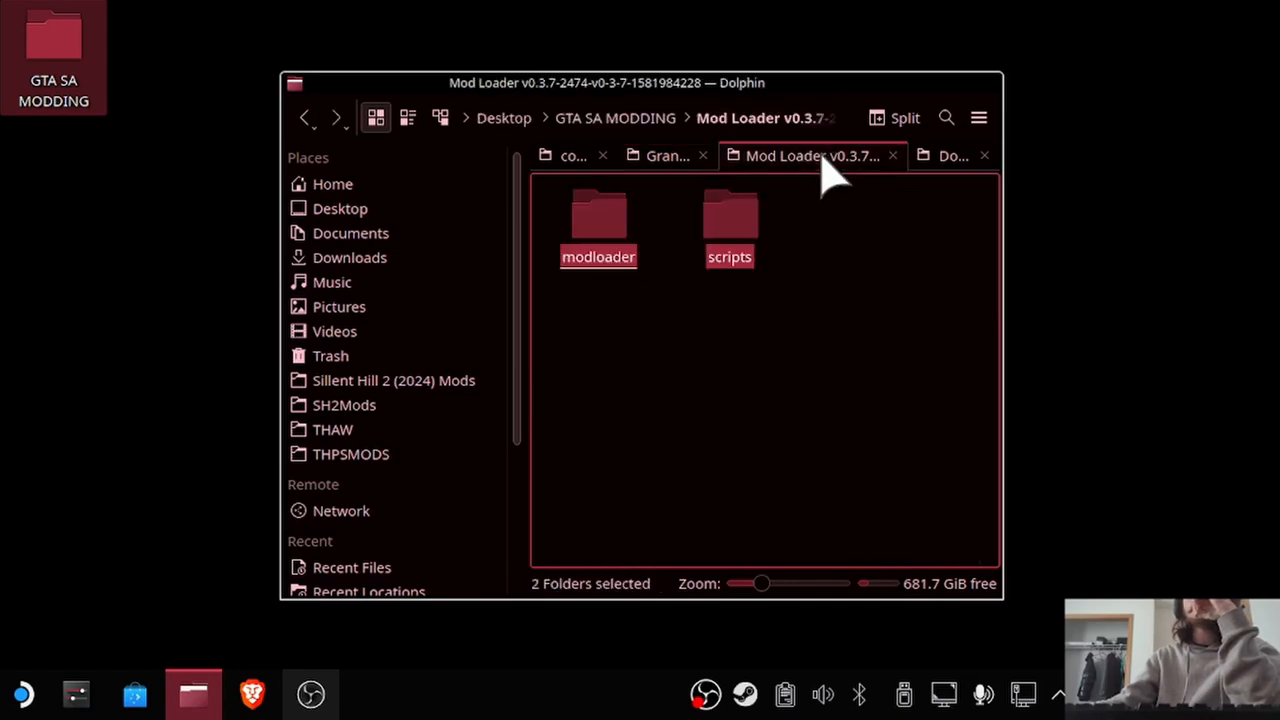
click(612, 118)
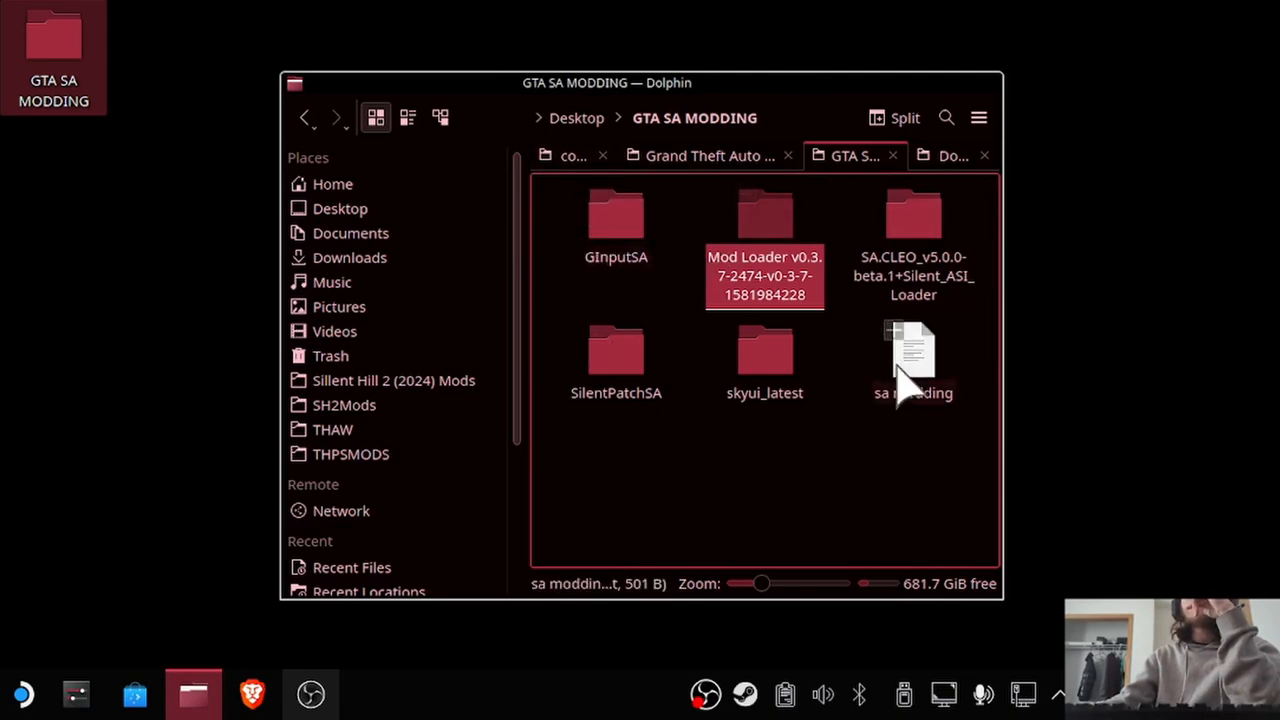
click(765, 360)
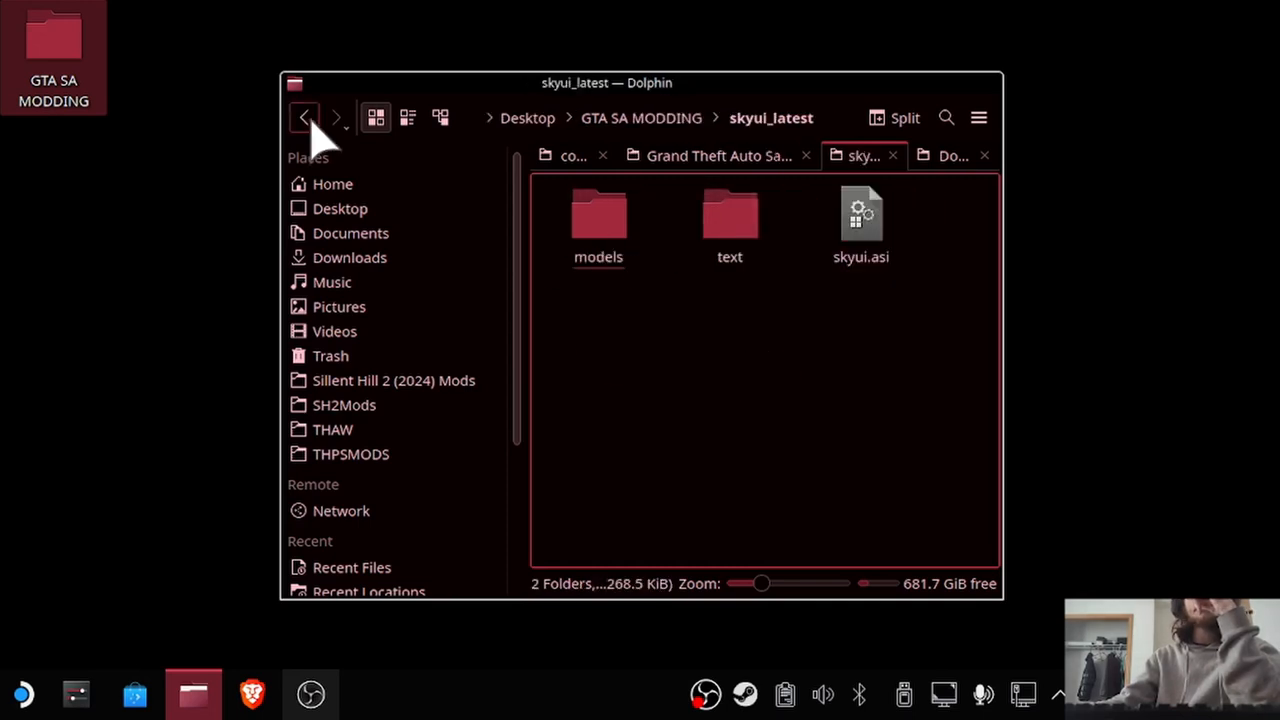
click(306, 119)
click(765, 360)
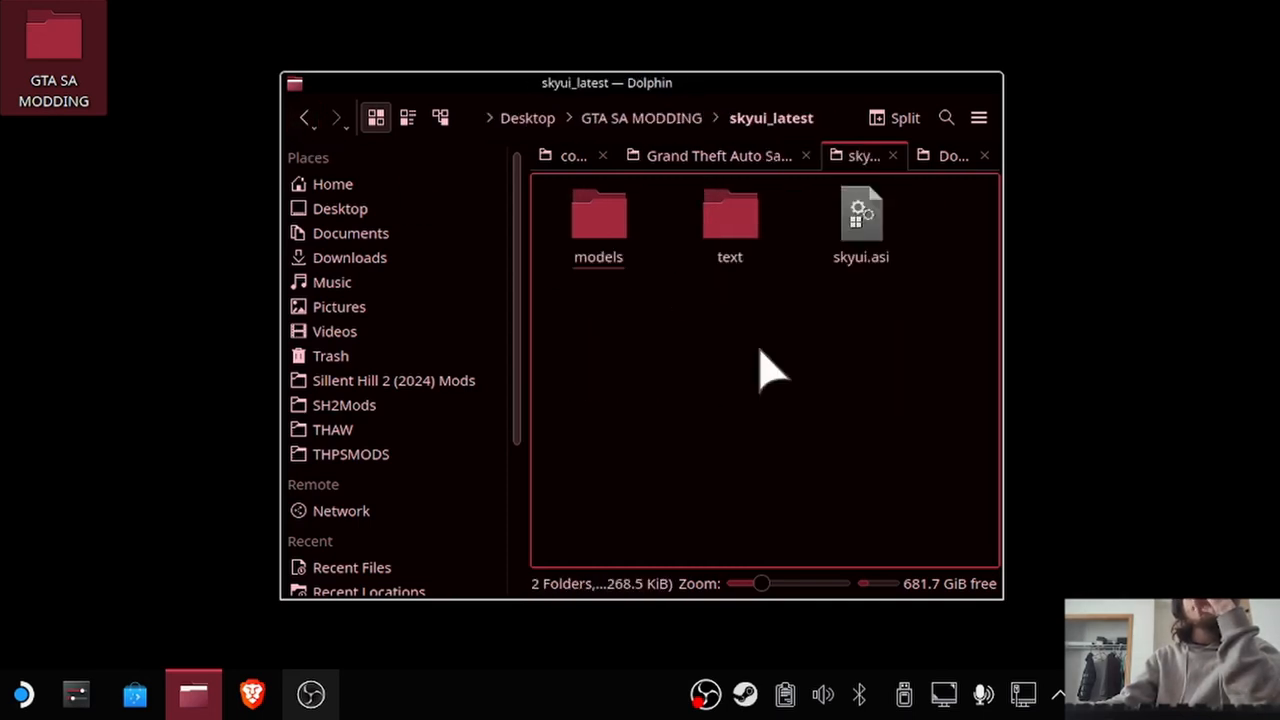
click(306, 119)
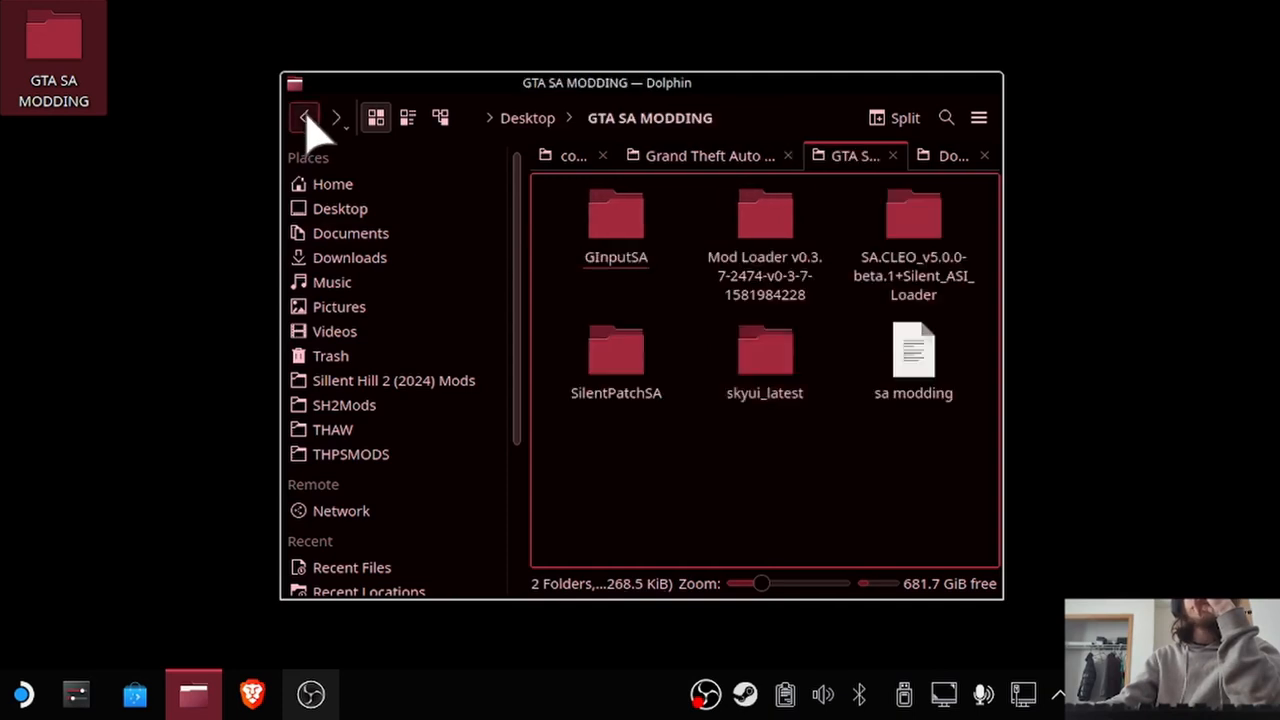
Copy the skyui_latest folder into the game's scripts folder and return to the Grand Theft Auto San Andreas folder.
right_click(765, 350)
click(816, 158)
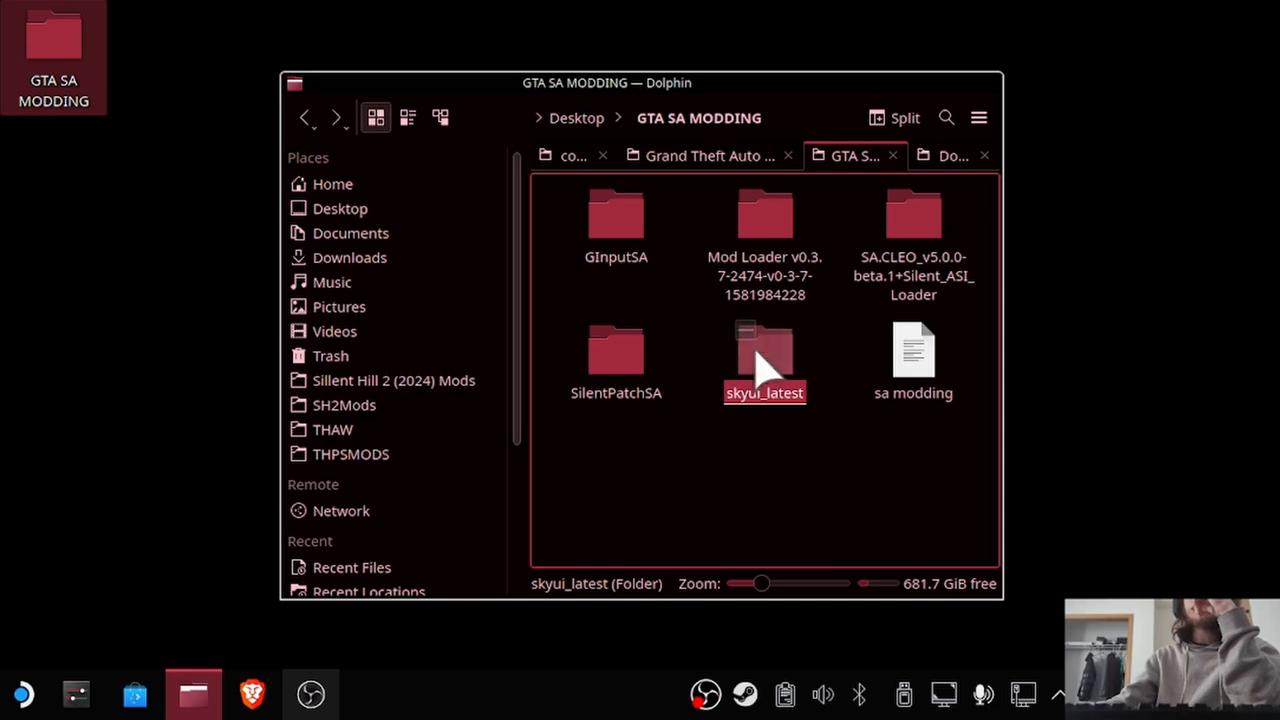
click(735, 160)
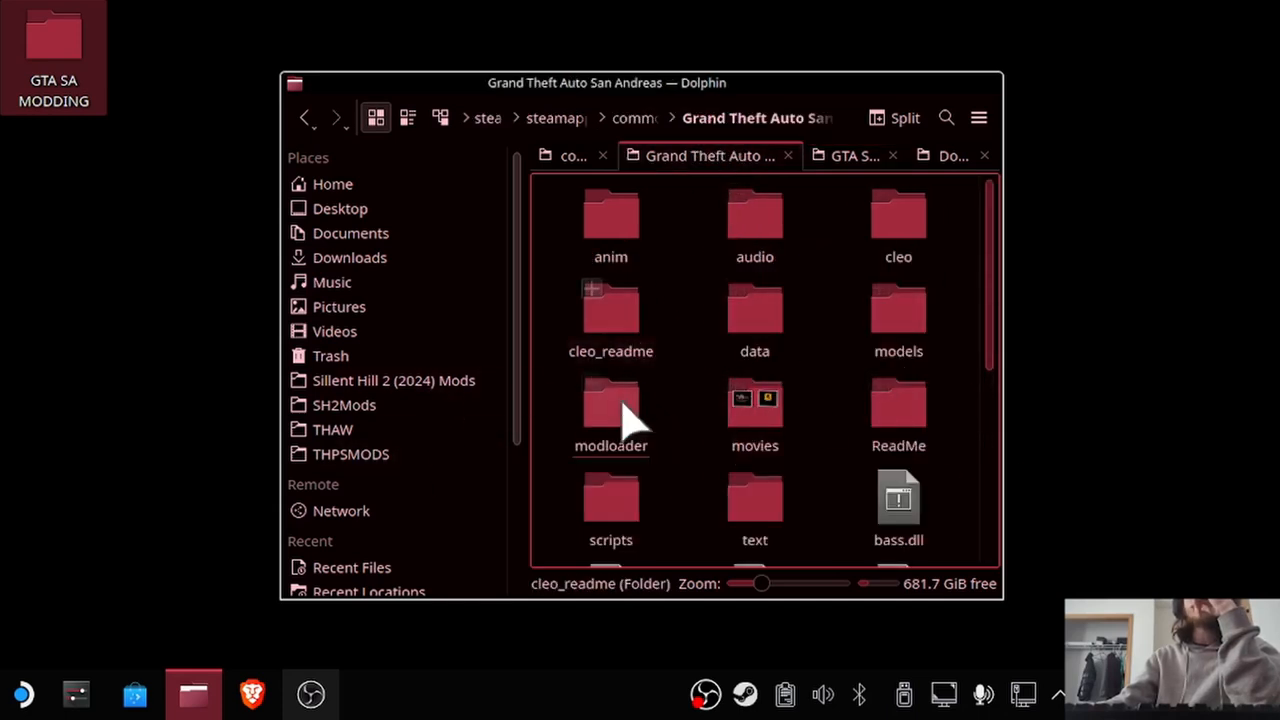
click(611, 517)
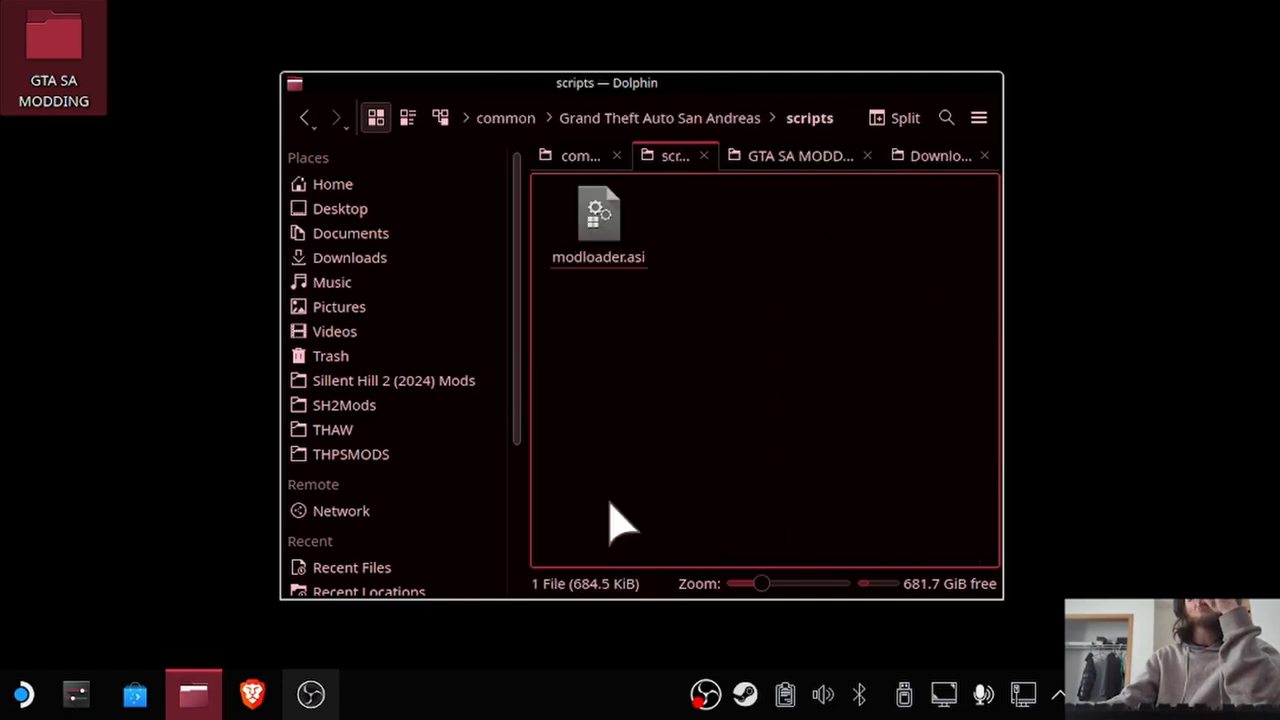
right_click(868, 282)
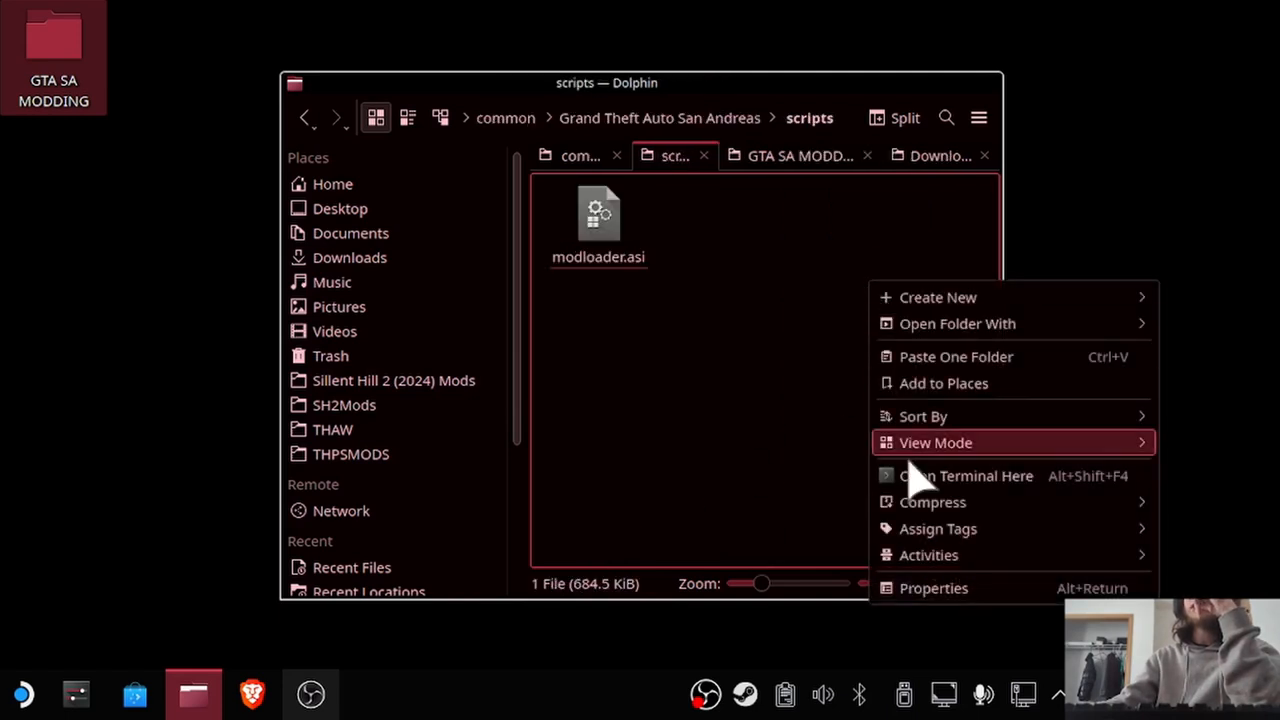
click(928, 362)
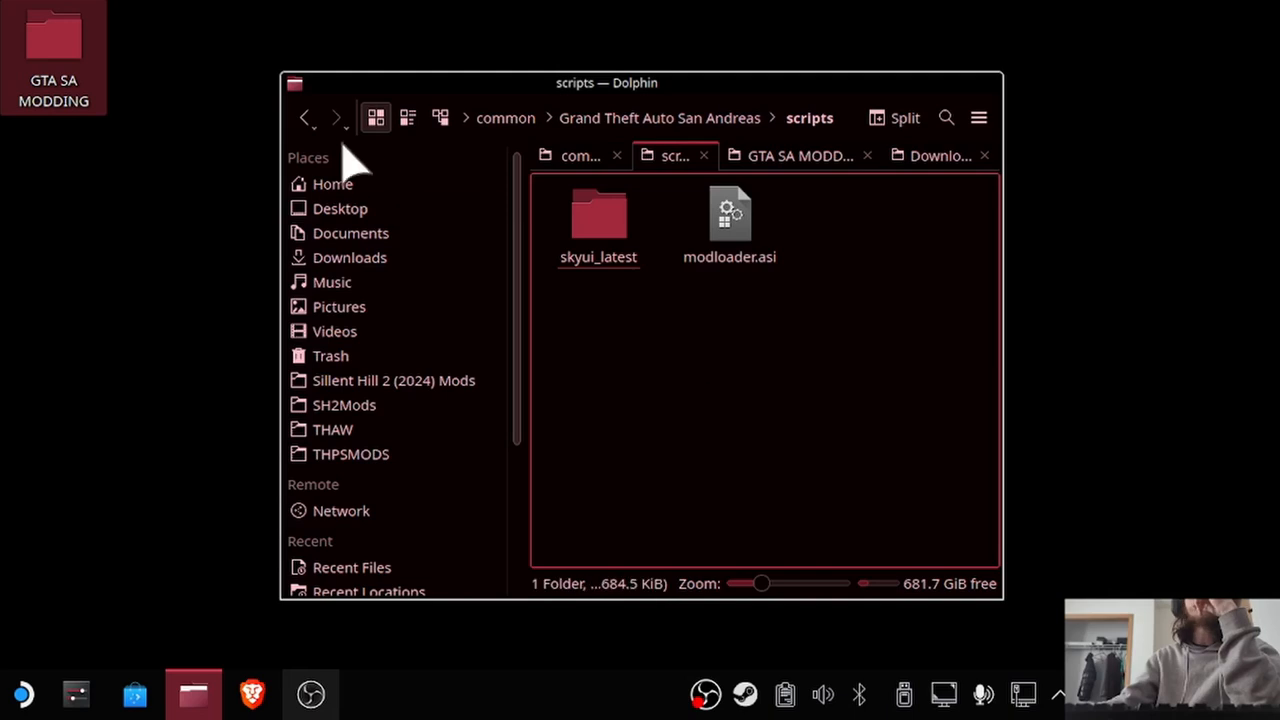
click(303, 119)
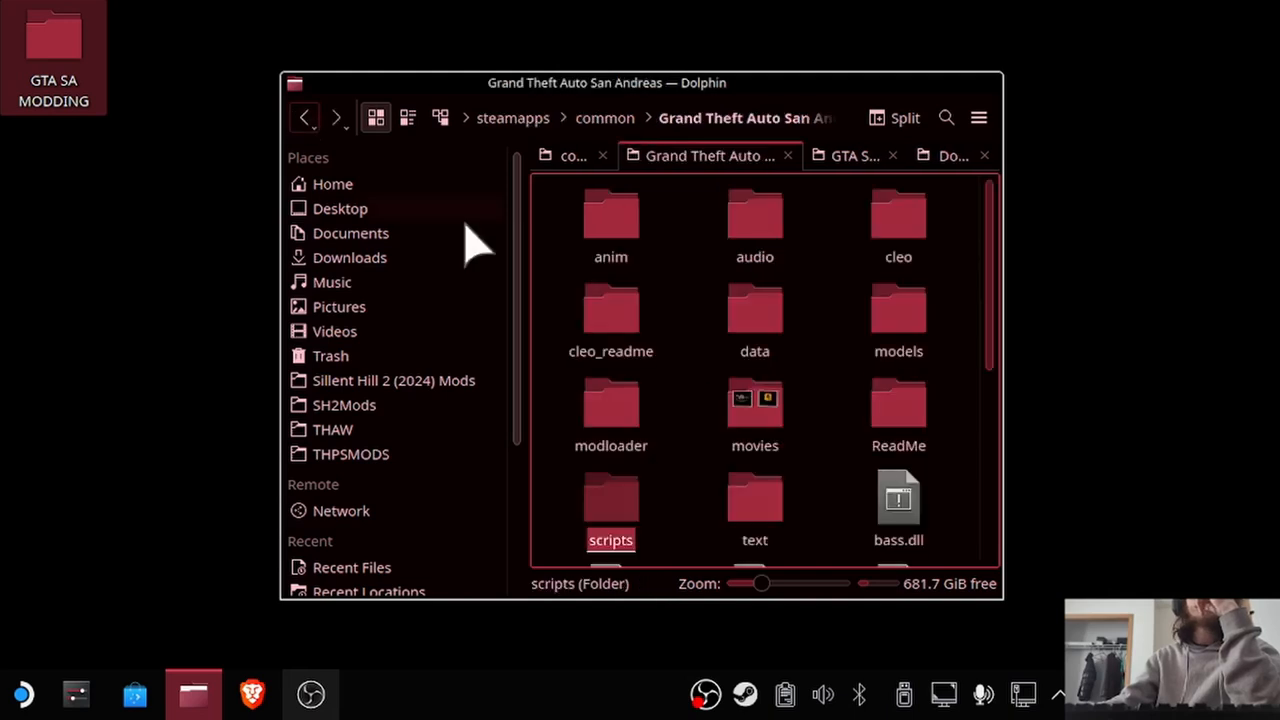
click(674, 508)
Select the GInputSA and SilentPatchSA folders in GTA SA MODDING and copy both.
click(848, 156)
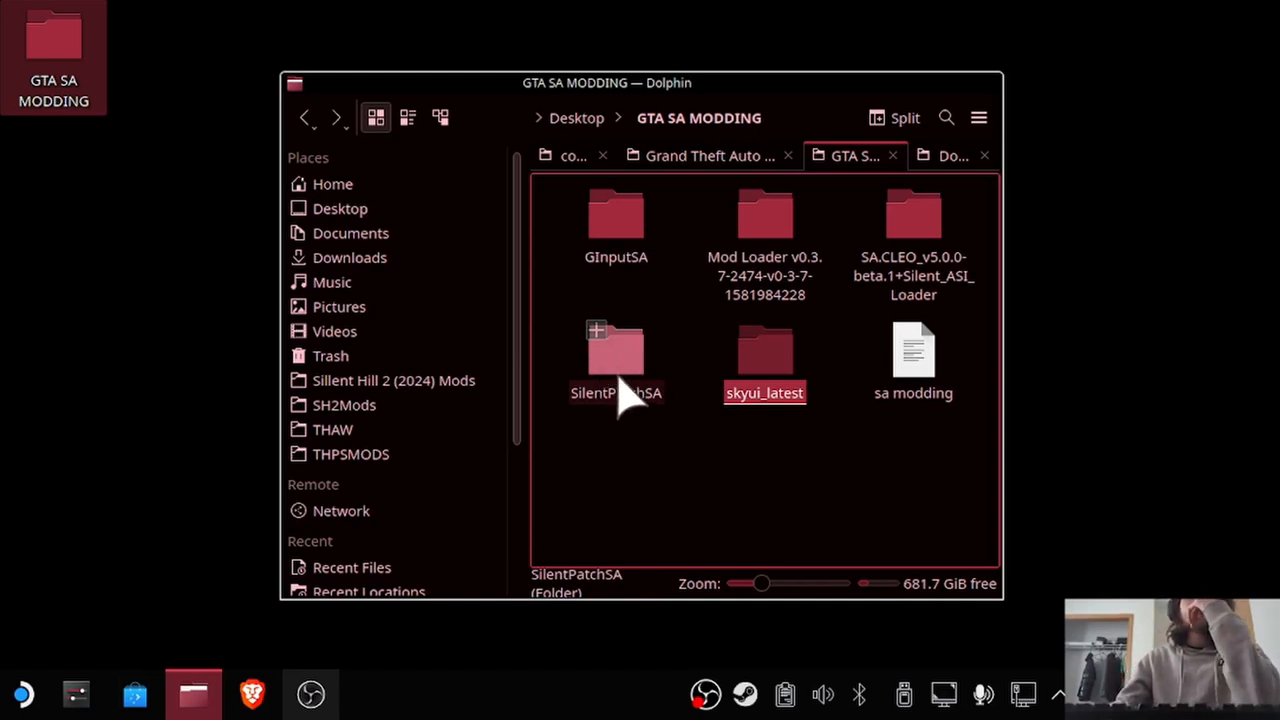
click(668, 210)
drag(663, 197, 605, 395)
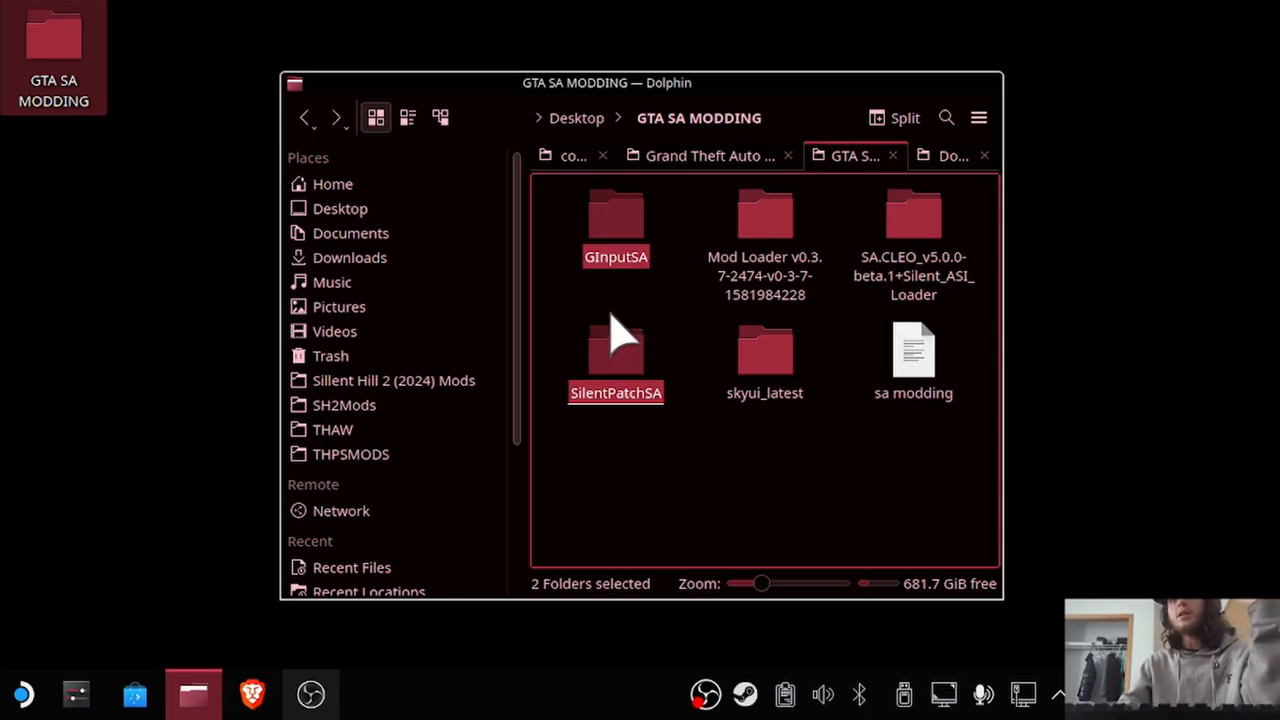
right_click(616, 232)
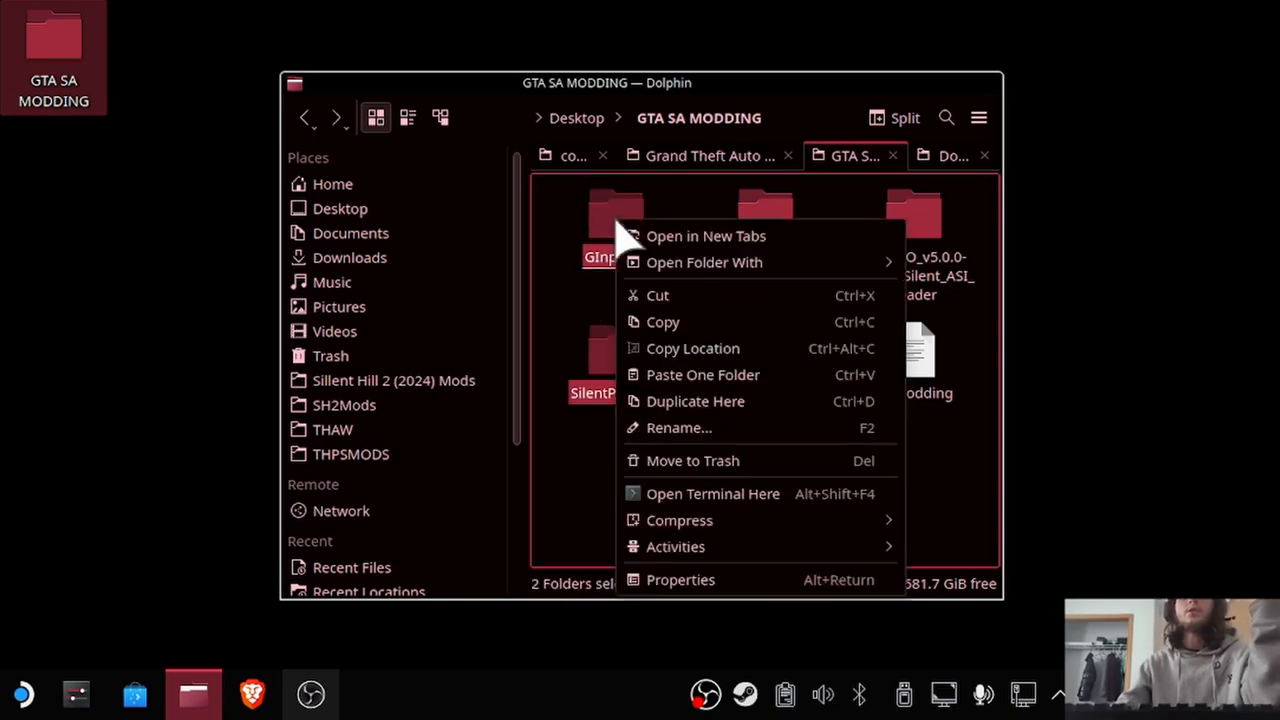
click(655, 323)
Paste the two copied mod folders into the game's modloader folder and put the file manager away.
click(690, 157)
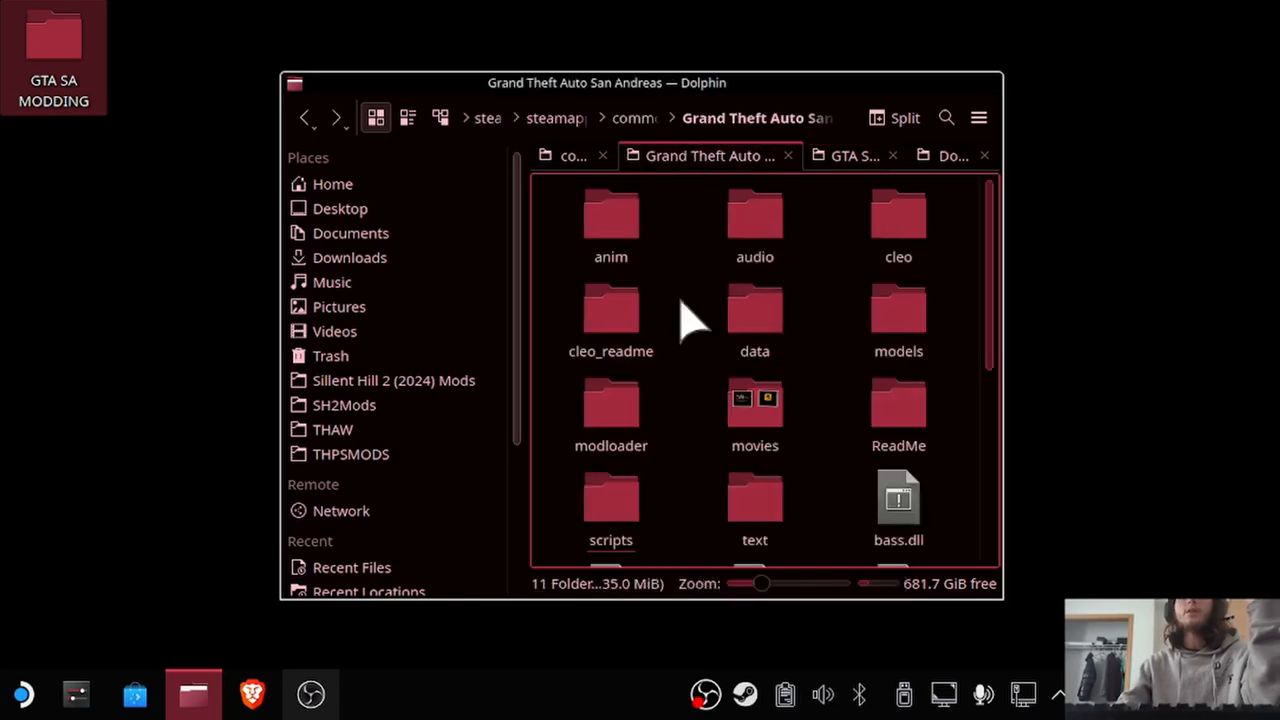
click(621, 407)
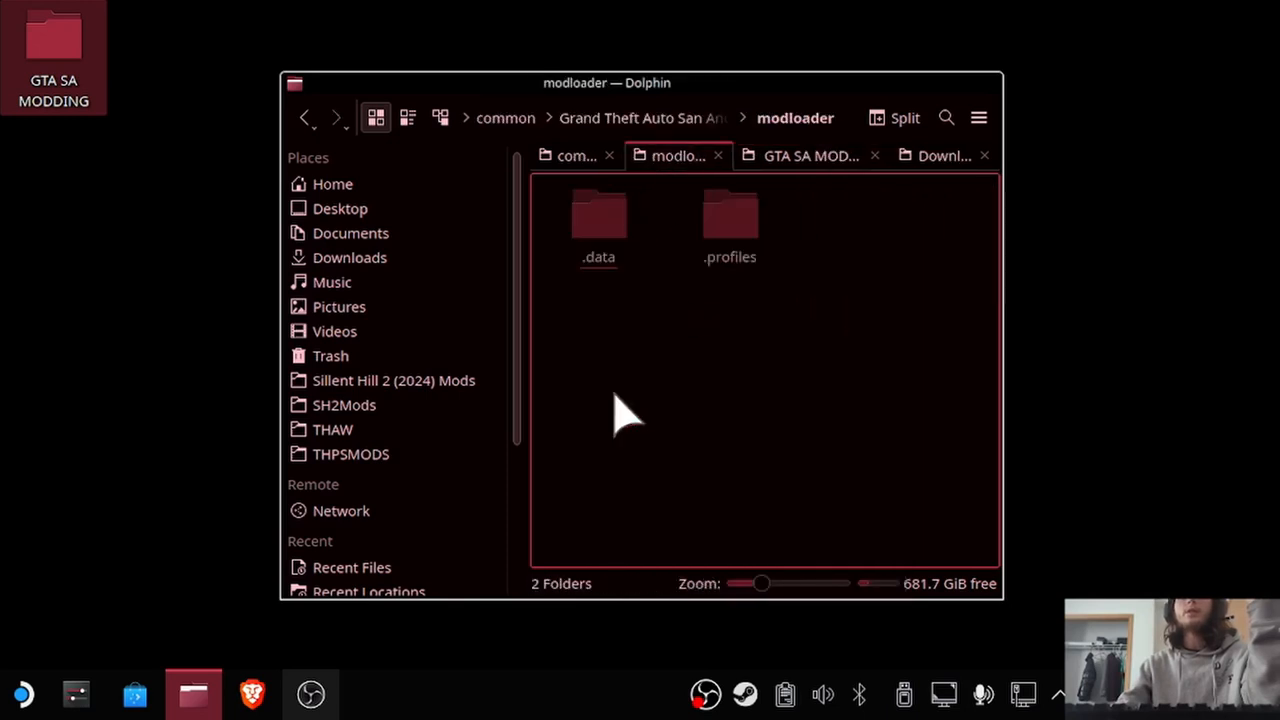
right_click(888, 262)
click(936, 335)
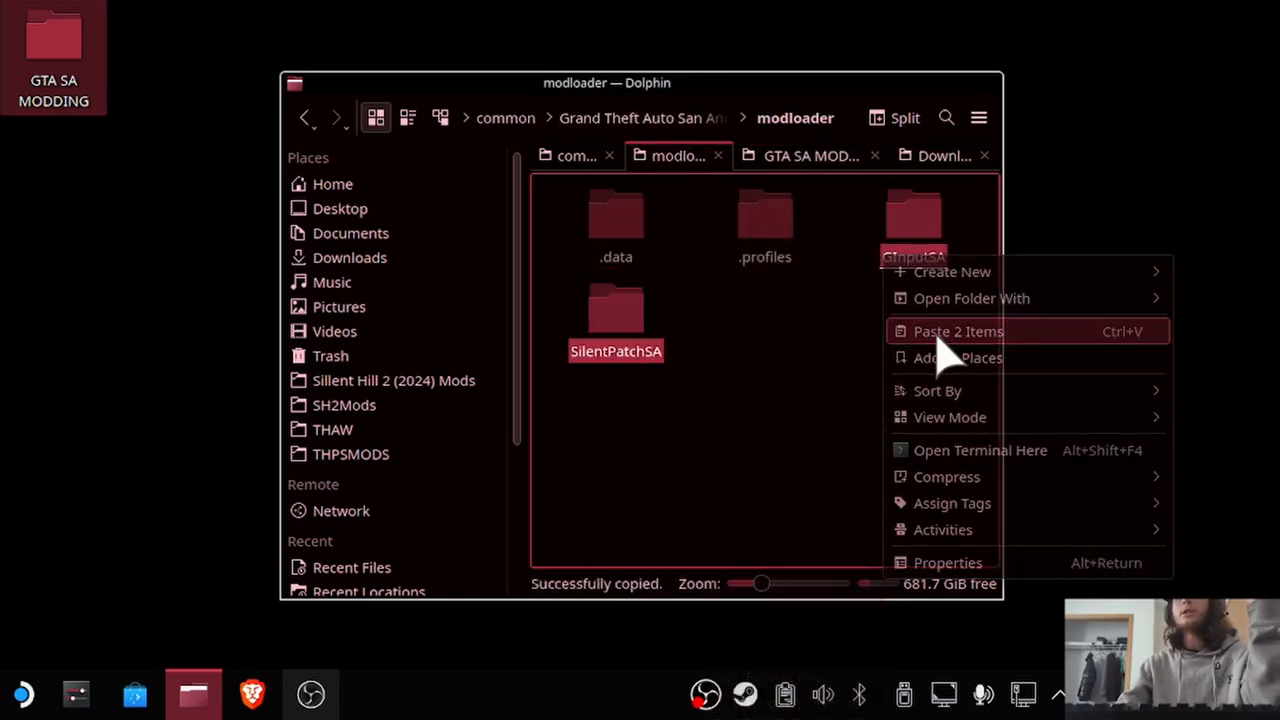
click(751, 466)
click(988, 84)
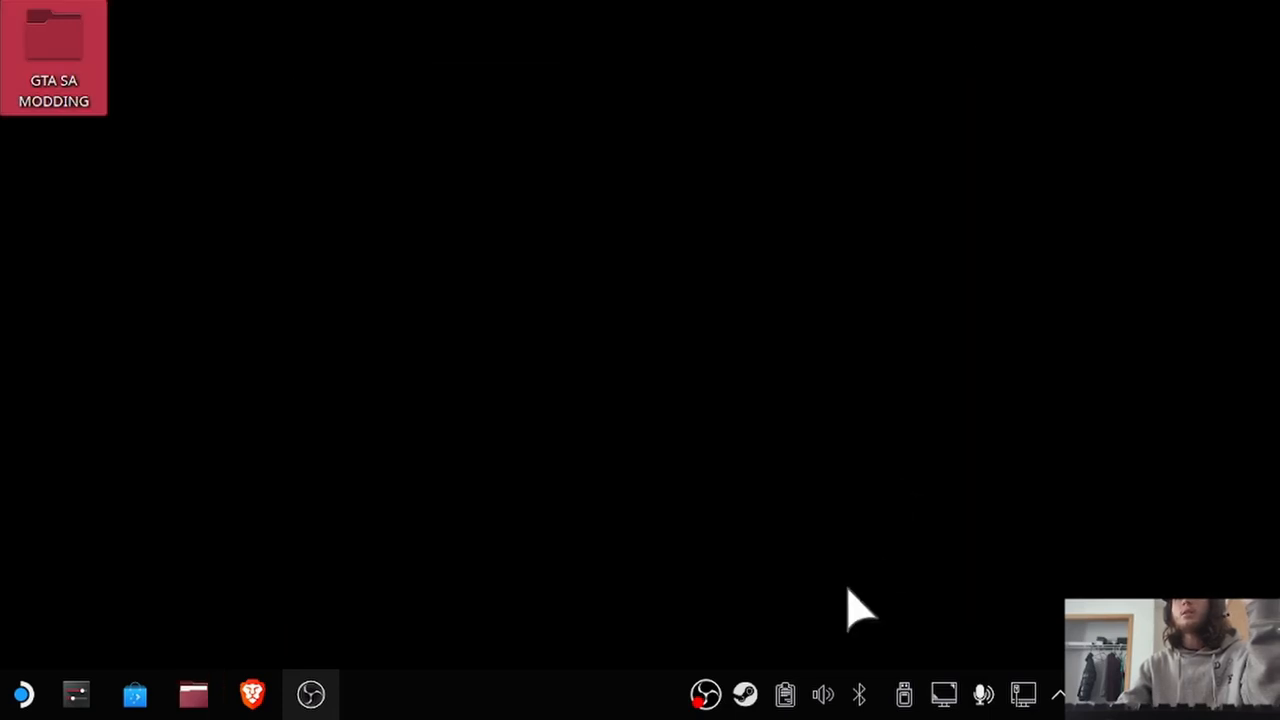
Open the Steam library, search for "gr", and open Grand Theft Auto: San Andreas's properties with its launch options ready for editing.
right_click(755, 690)
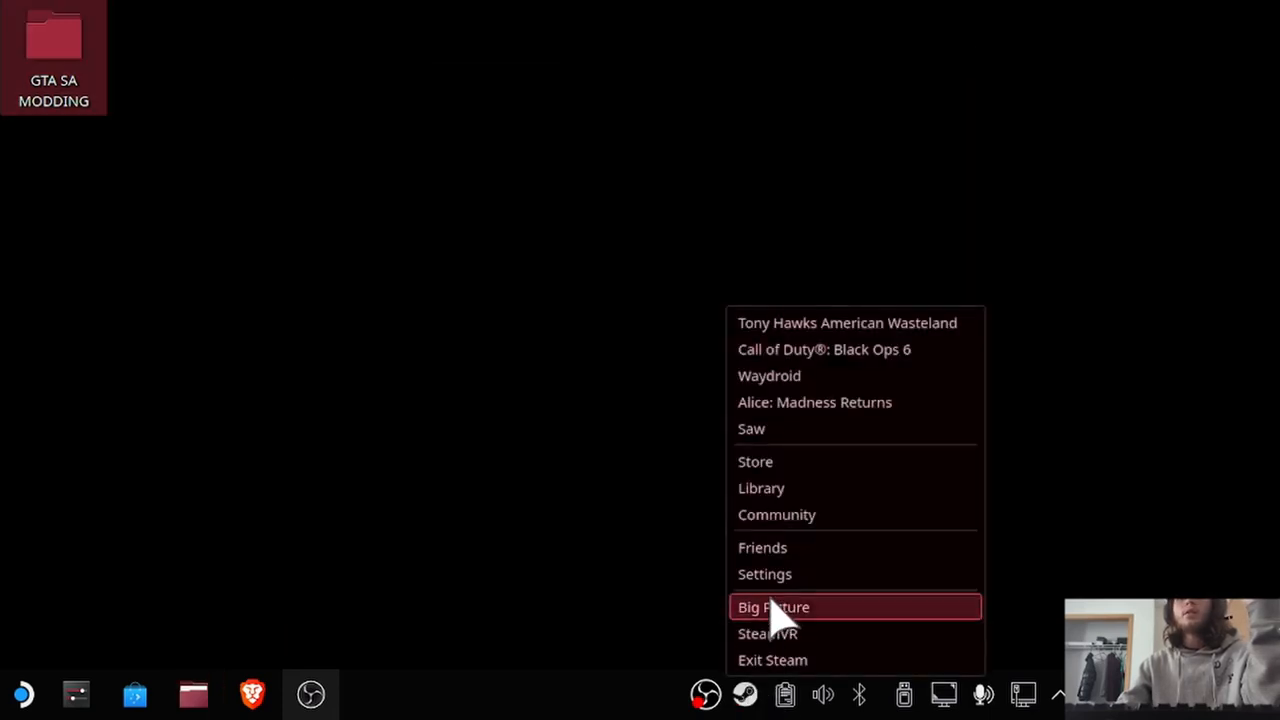
click(766, 489)
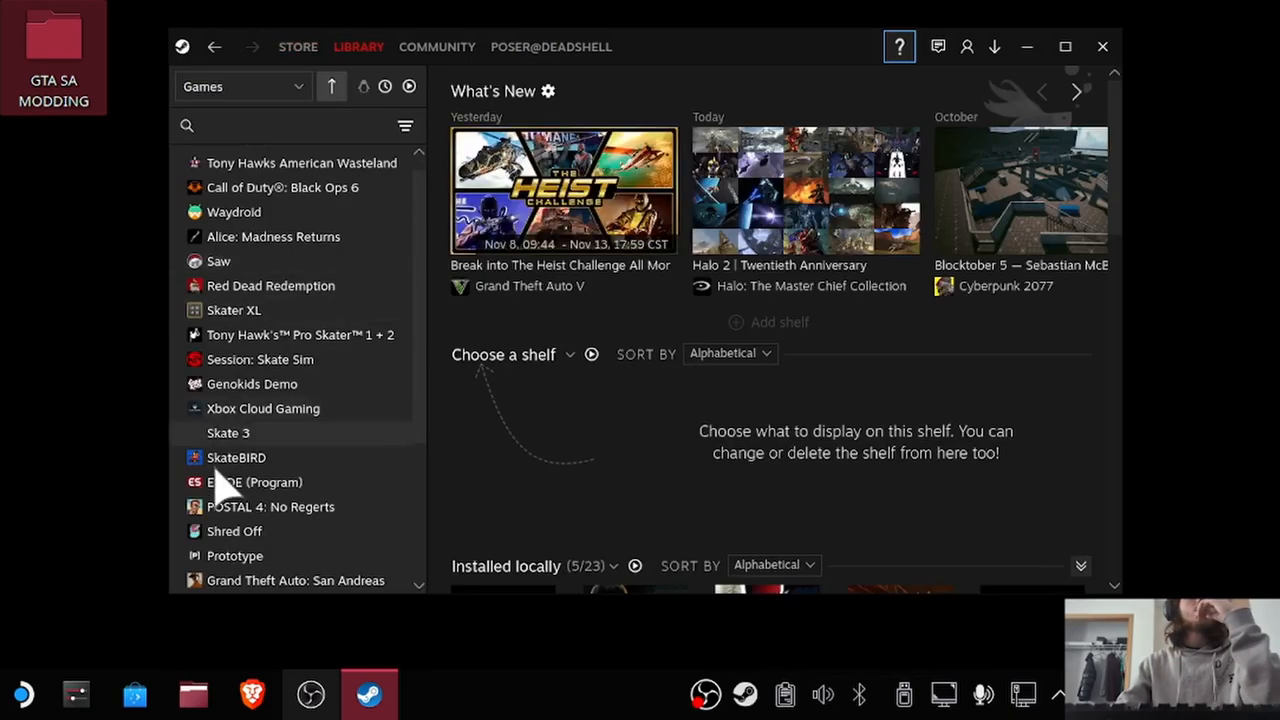
click(233, 121)
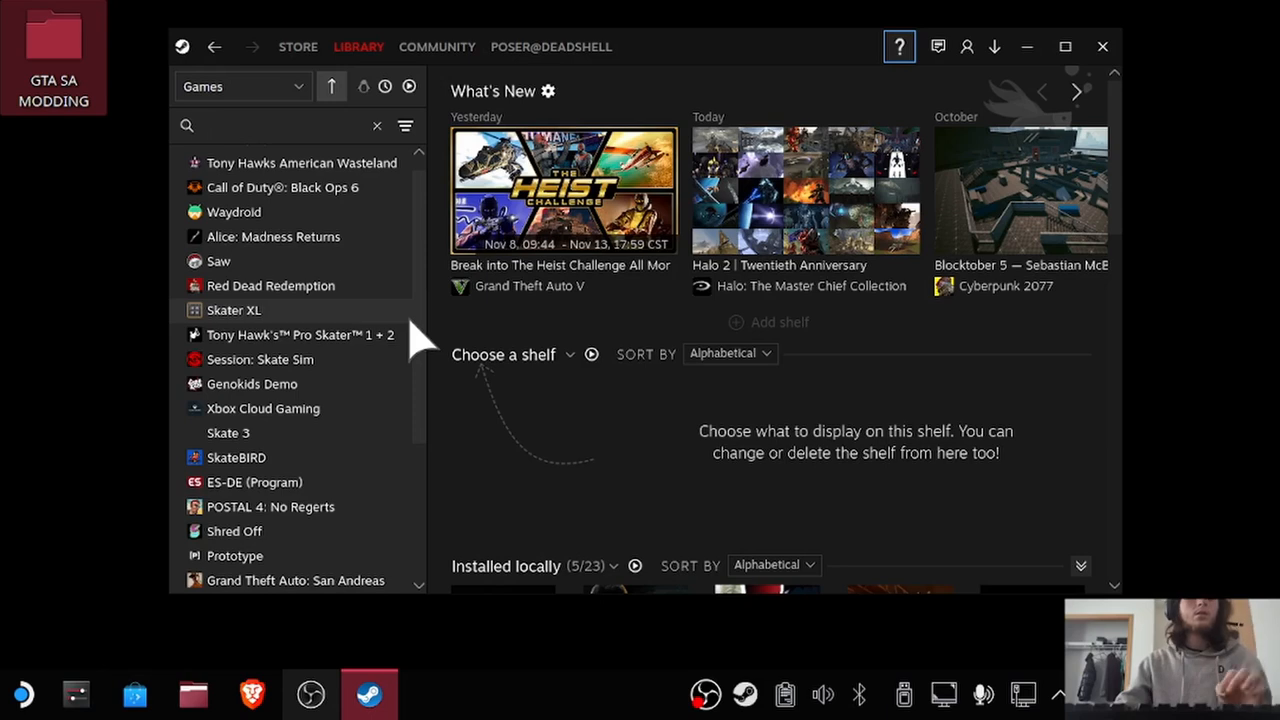
text(gr)
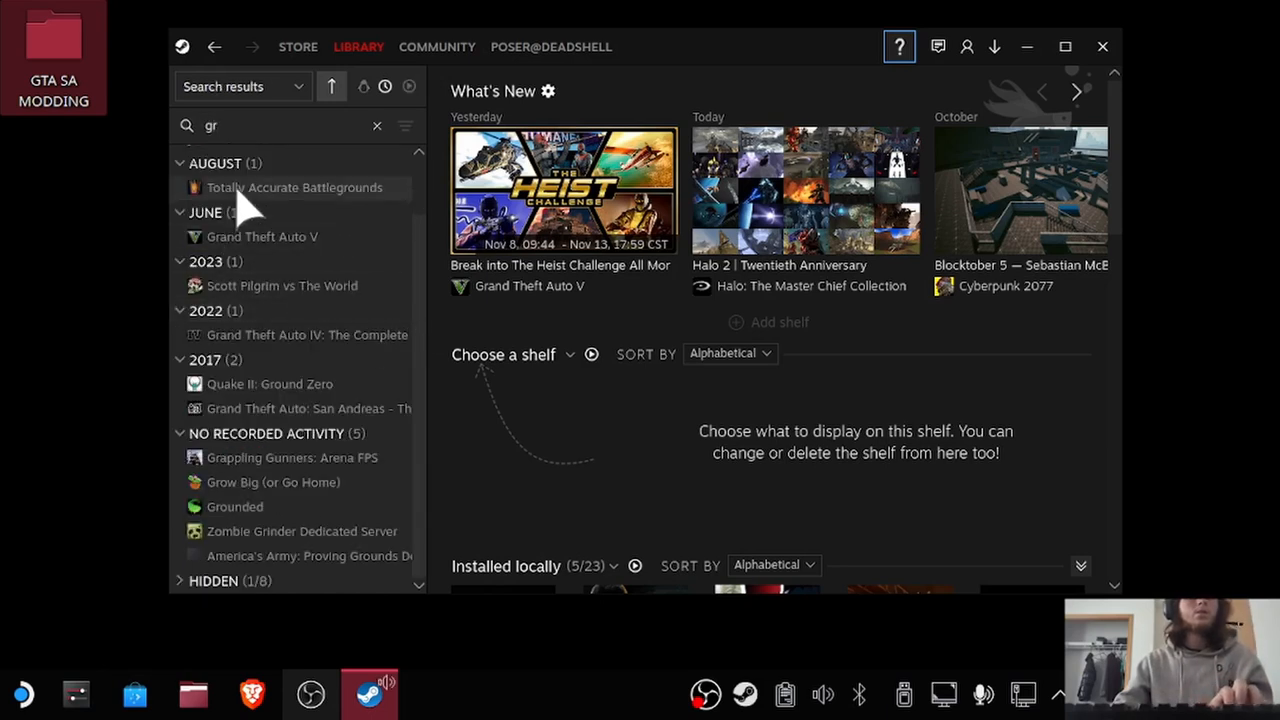
click(255, 205)
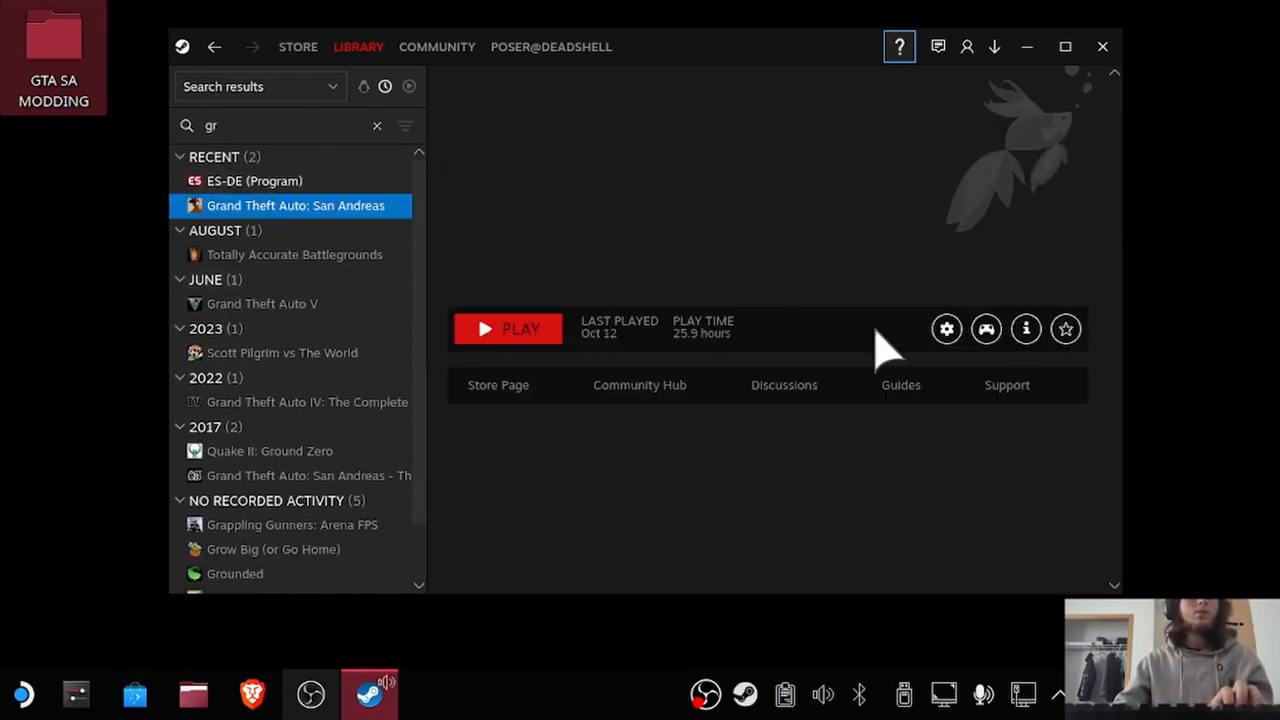
click(947, 330)
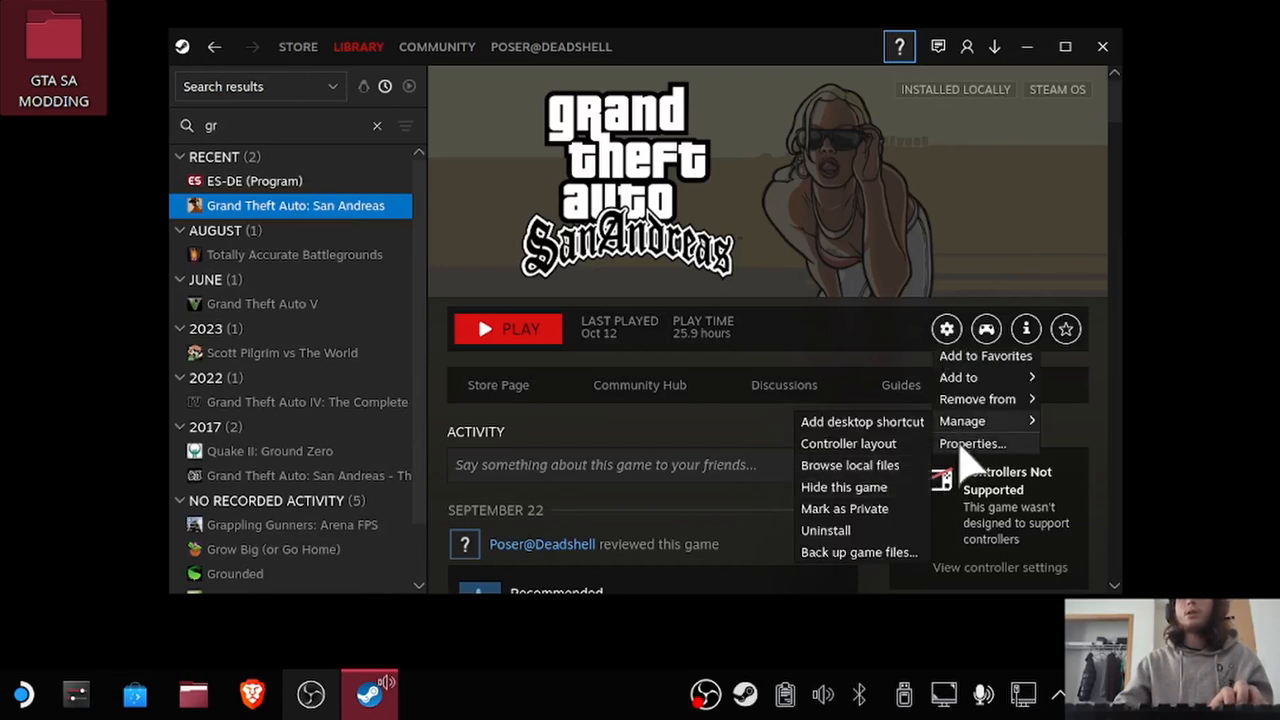
click(962, 450)
click(563, 258)
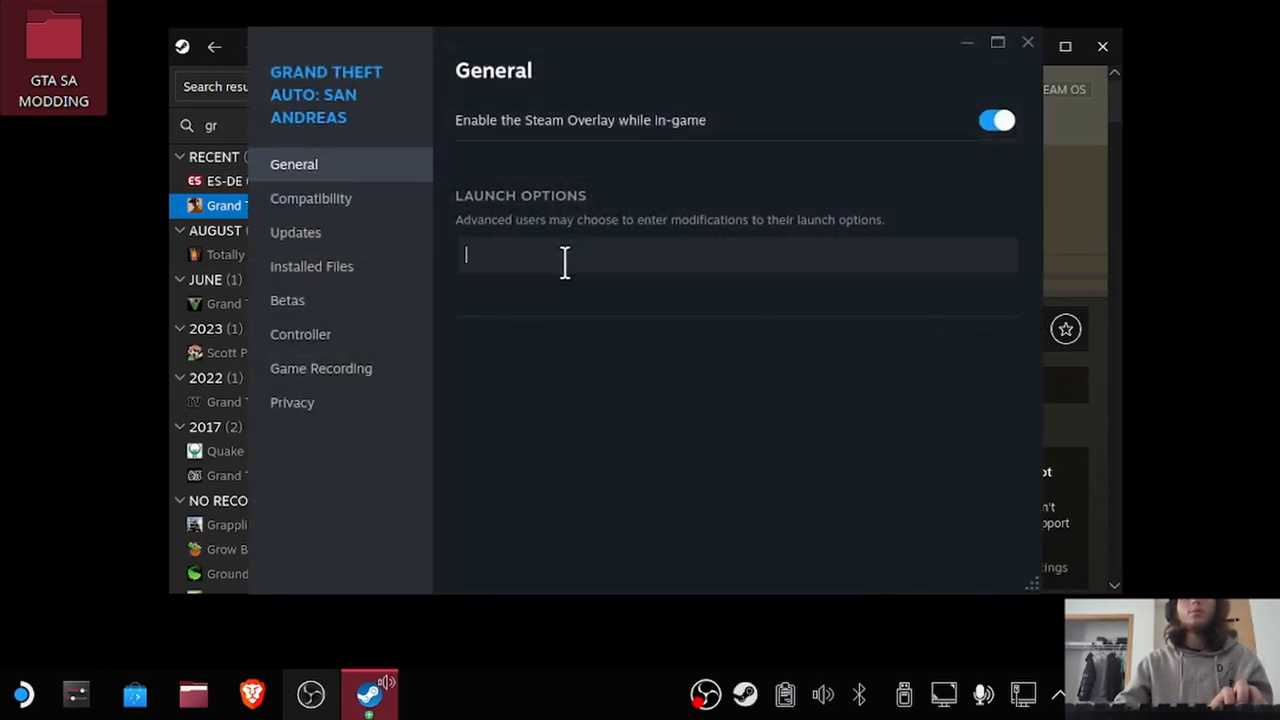
Open the sa modding notes from the GTA SA MODDING folder and copy the line WINEDLLOVERRIDES="dinput8=n,b" %command%.
double_click(36, 45)
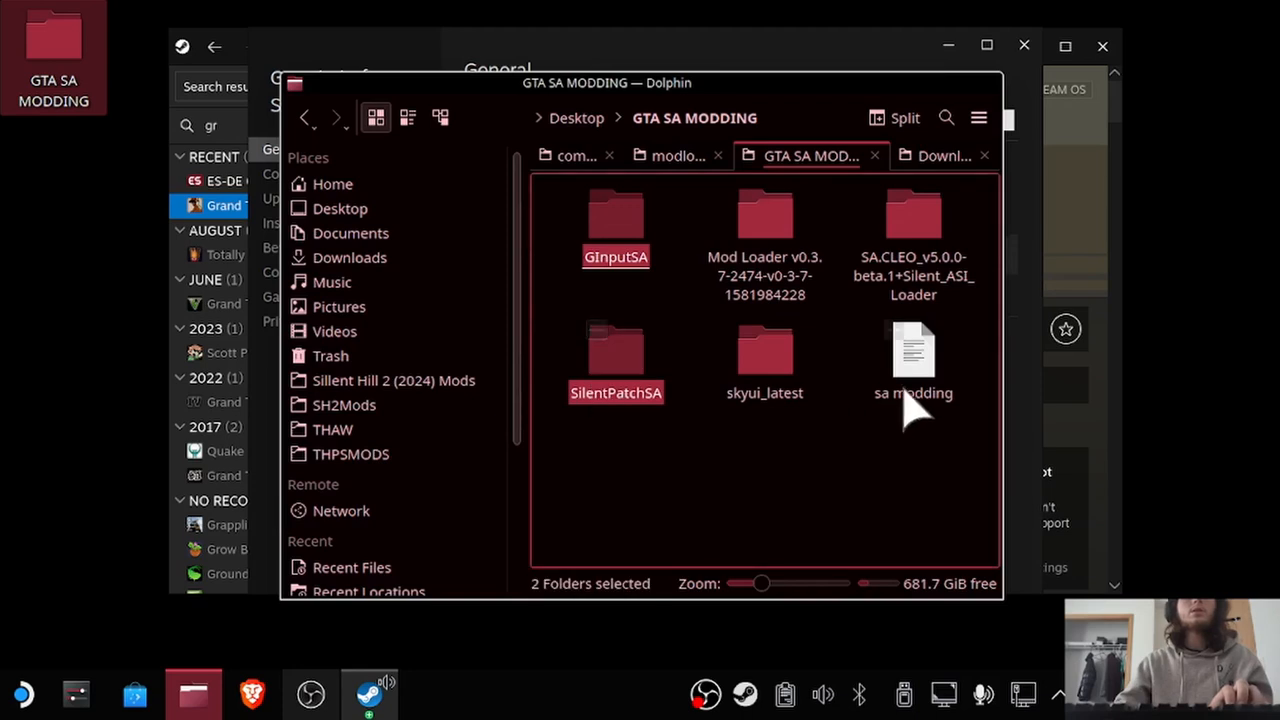
double_click(938, 352)
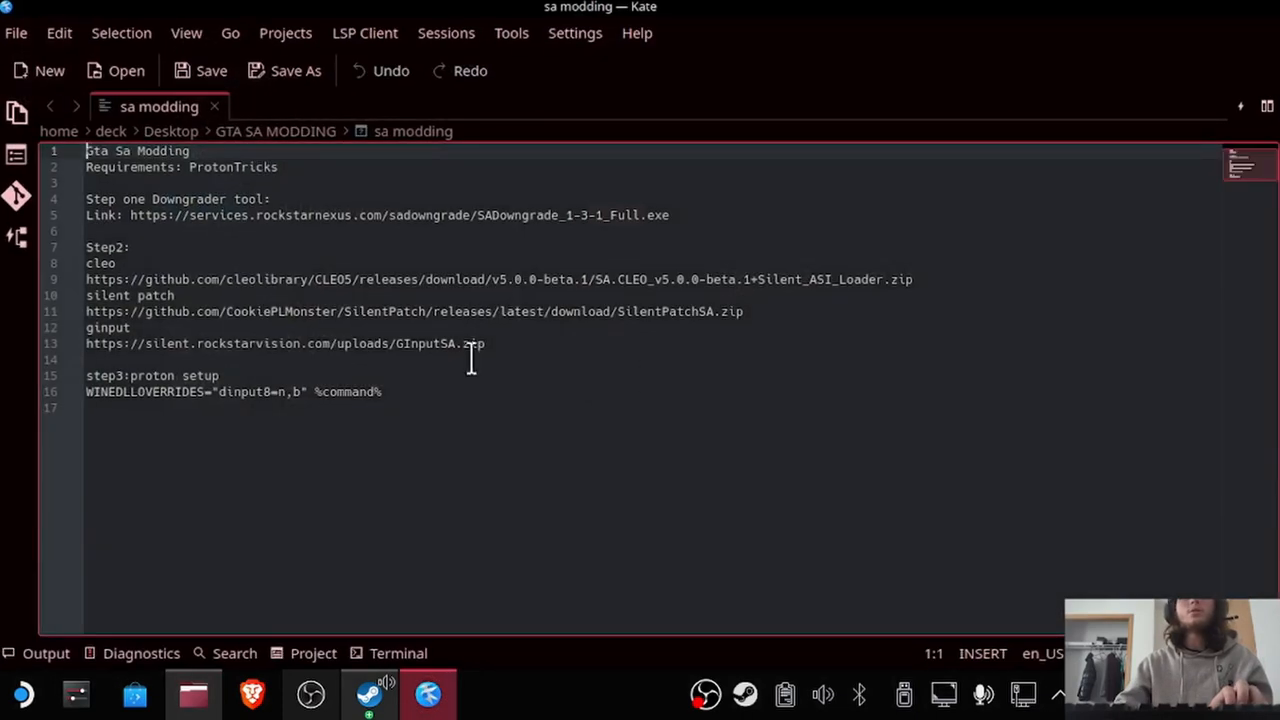
drag(383, 392, 86, 391)
right_click(101, 394)
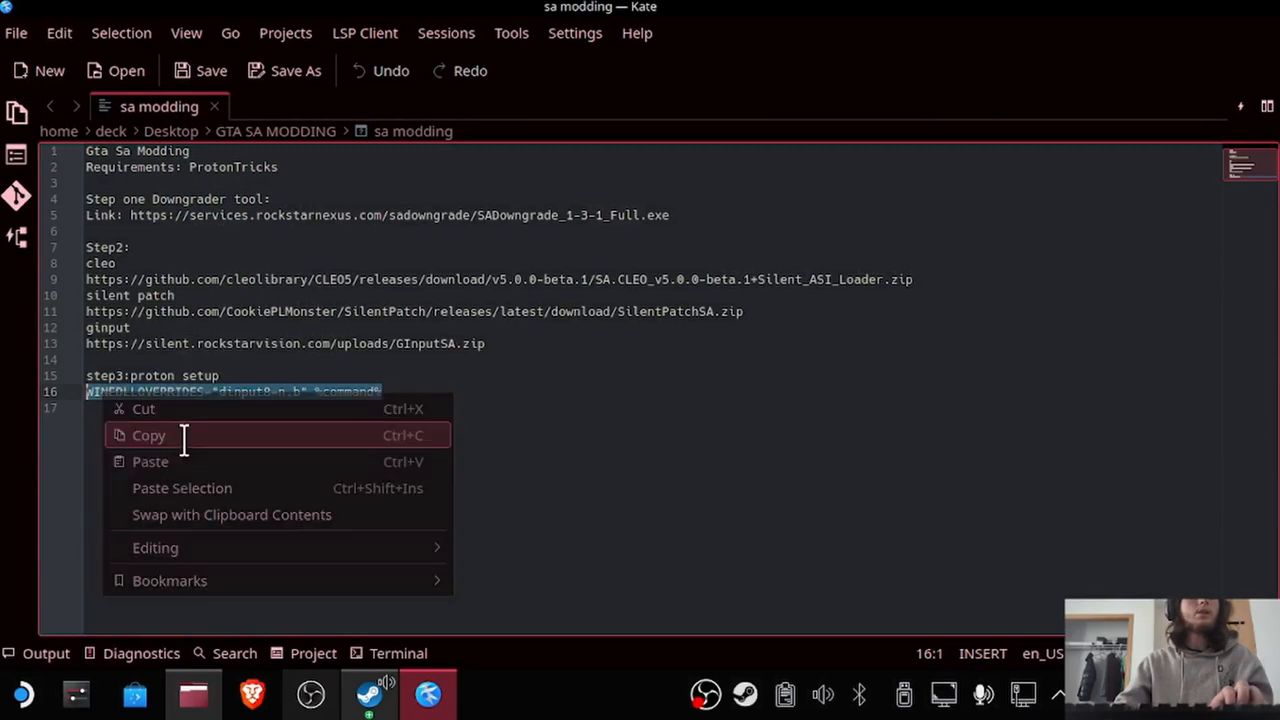
click(183, 435)
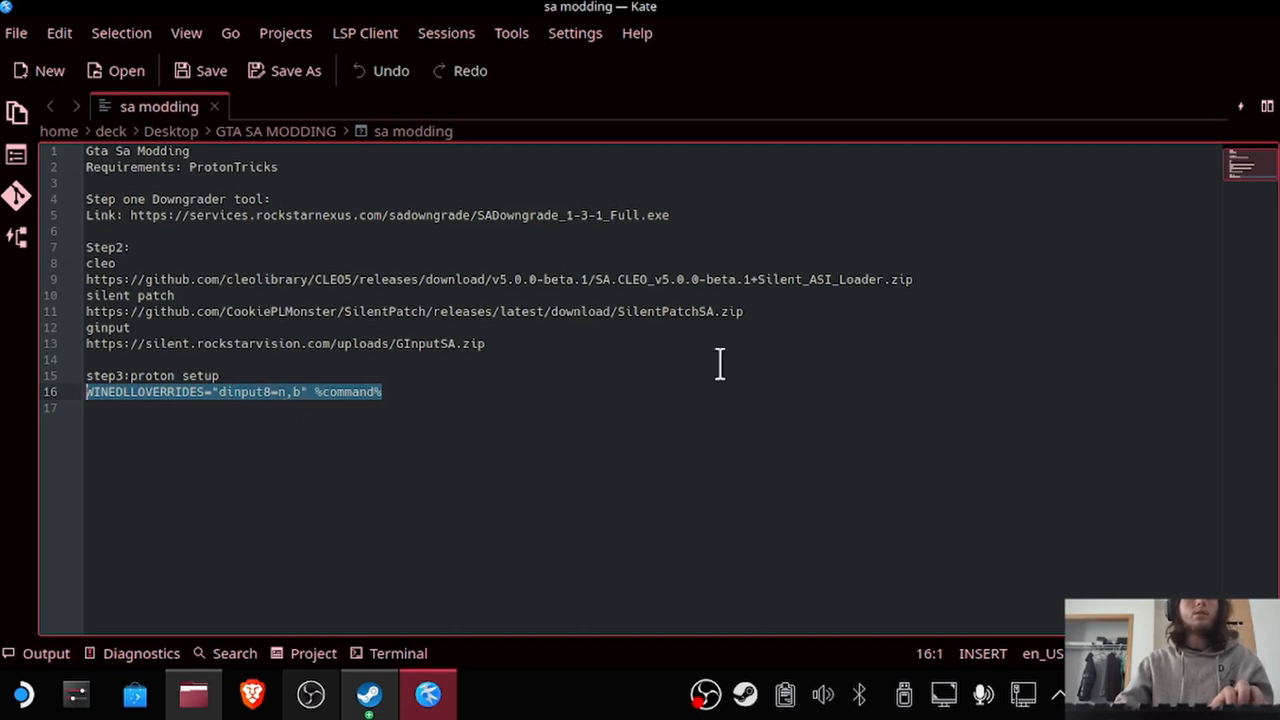
Set the game's launch options in Steam to WINEDLLOVERRIDES="dinput8=n,b" %command% and put away the properties, notes and file manager windows.
drag(773, 5, 357, 92)
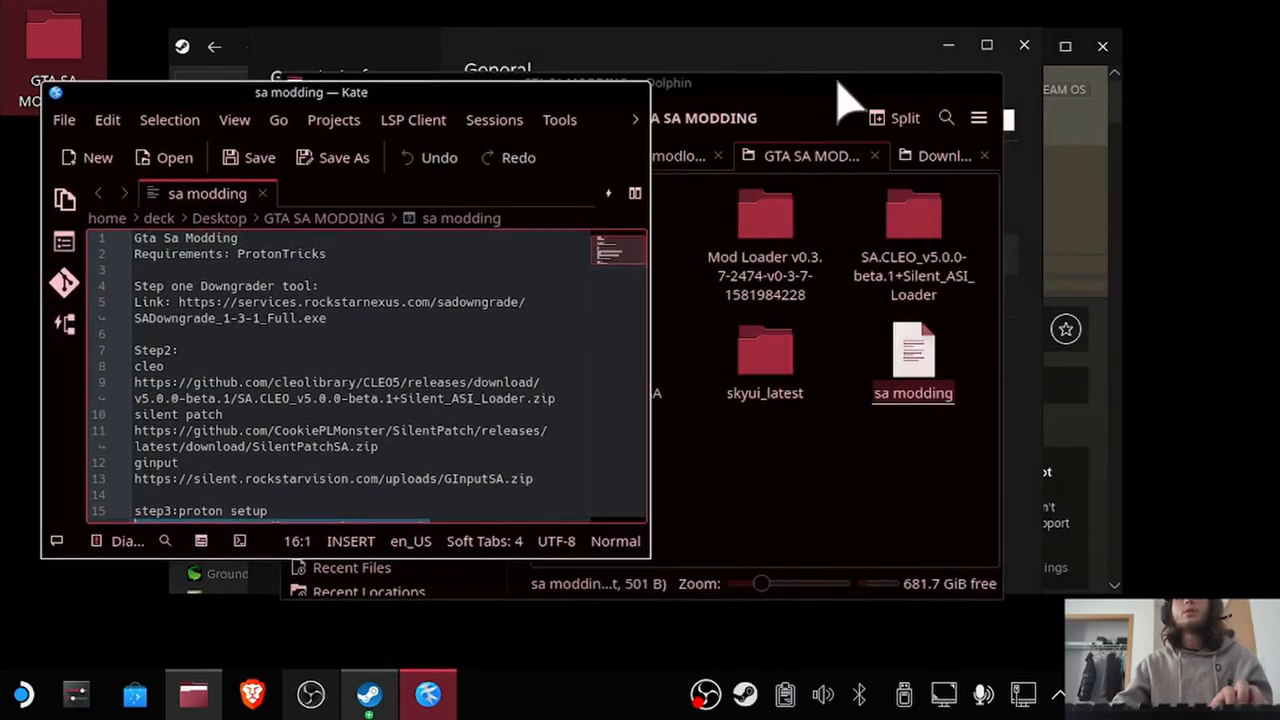
click(757, 48)
right_click(506, 245)
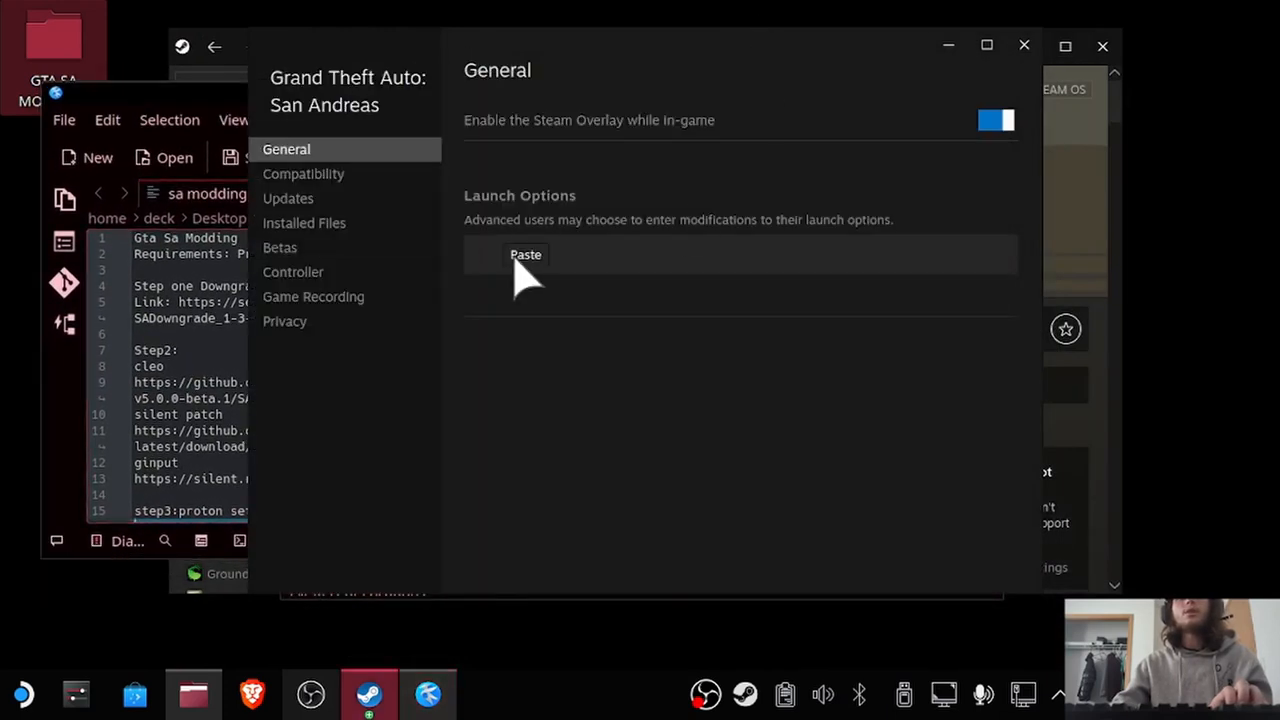
click(516, 257)
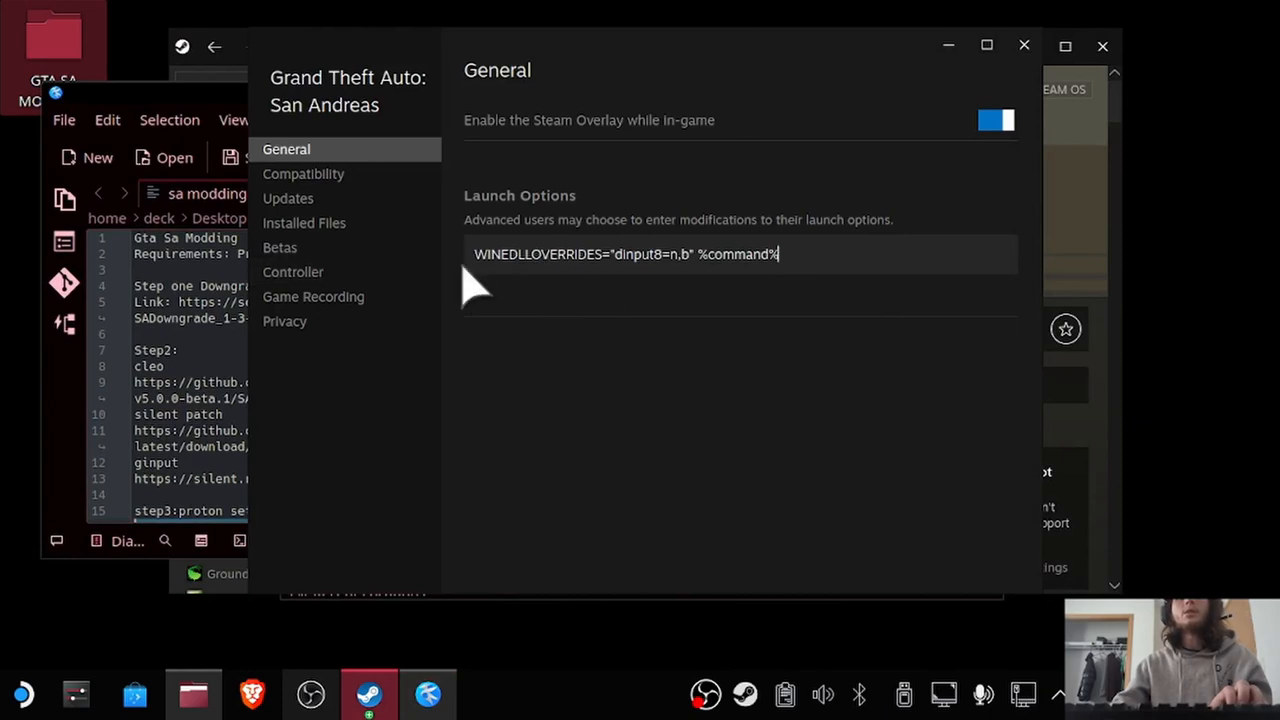
click(1024, 45)
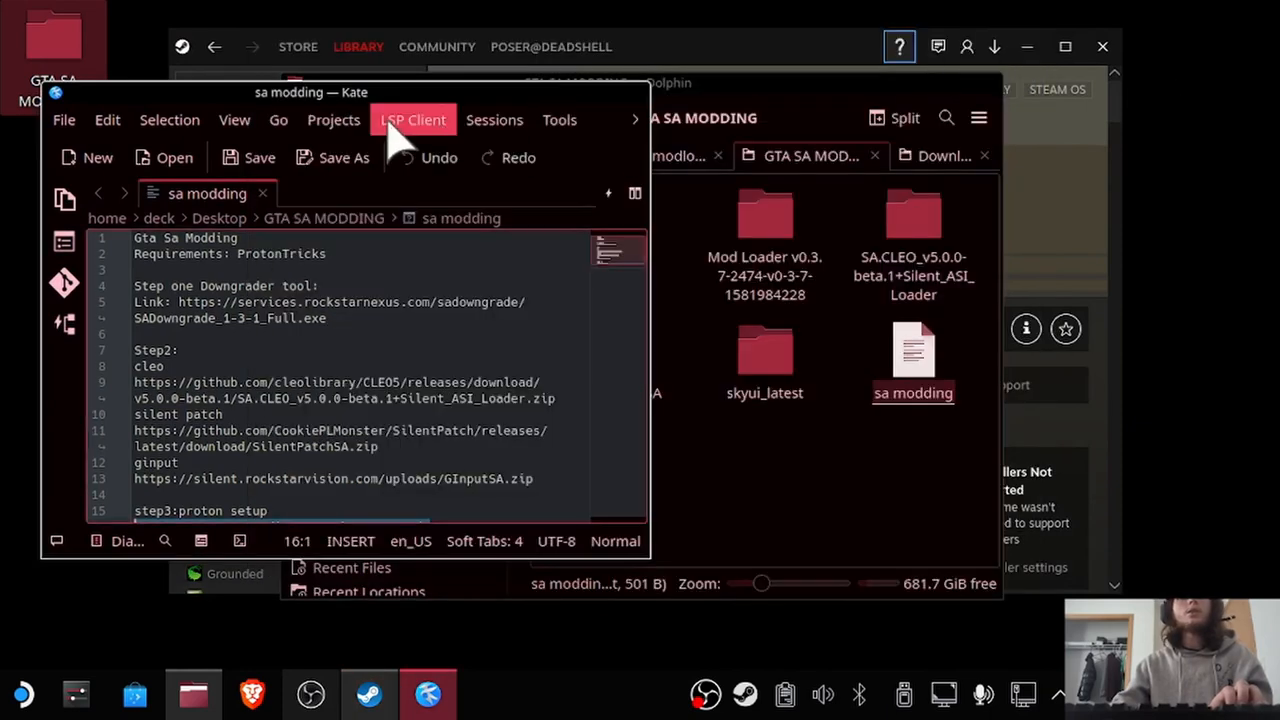
click(637, 93)
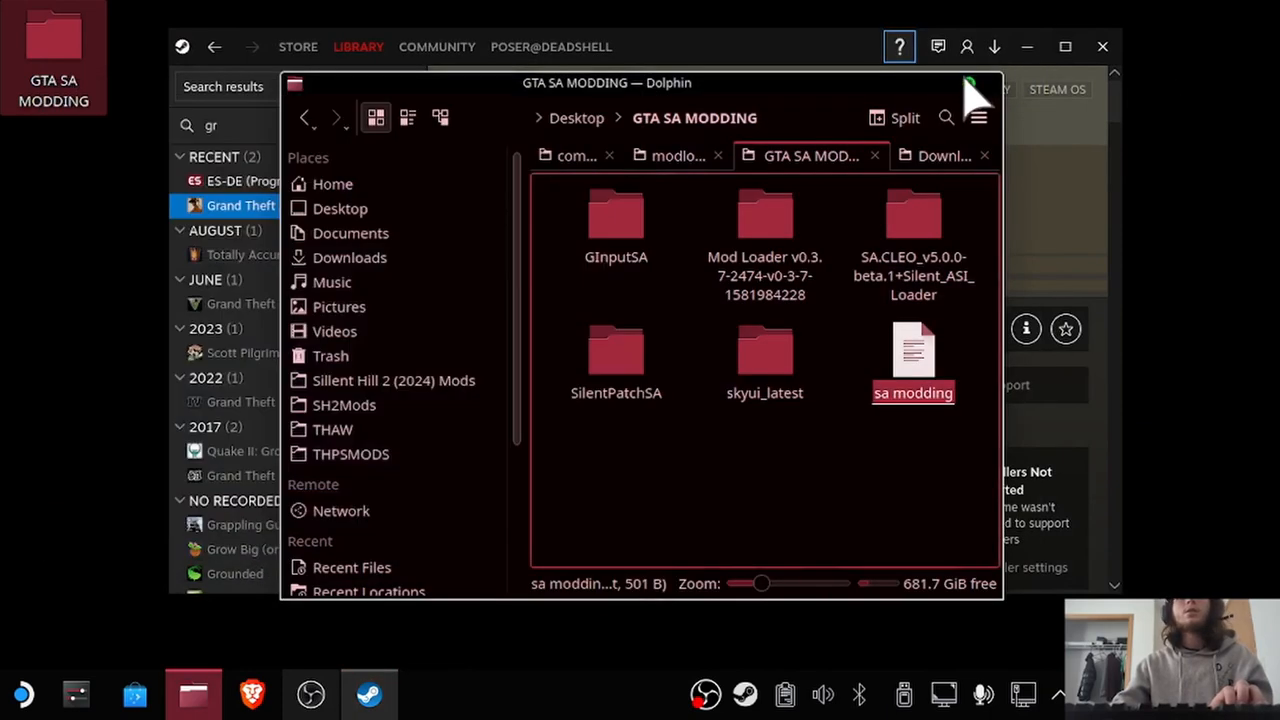
click(990, 85)
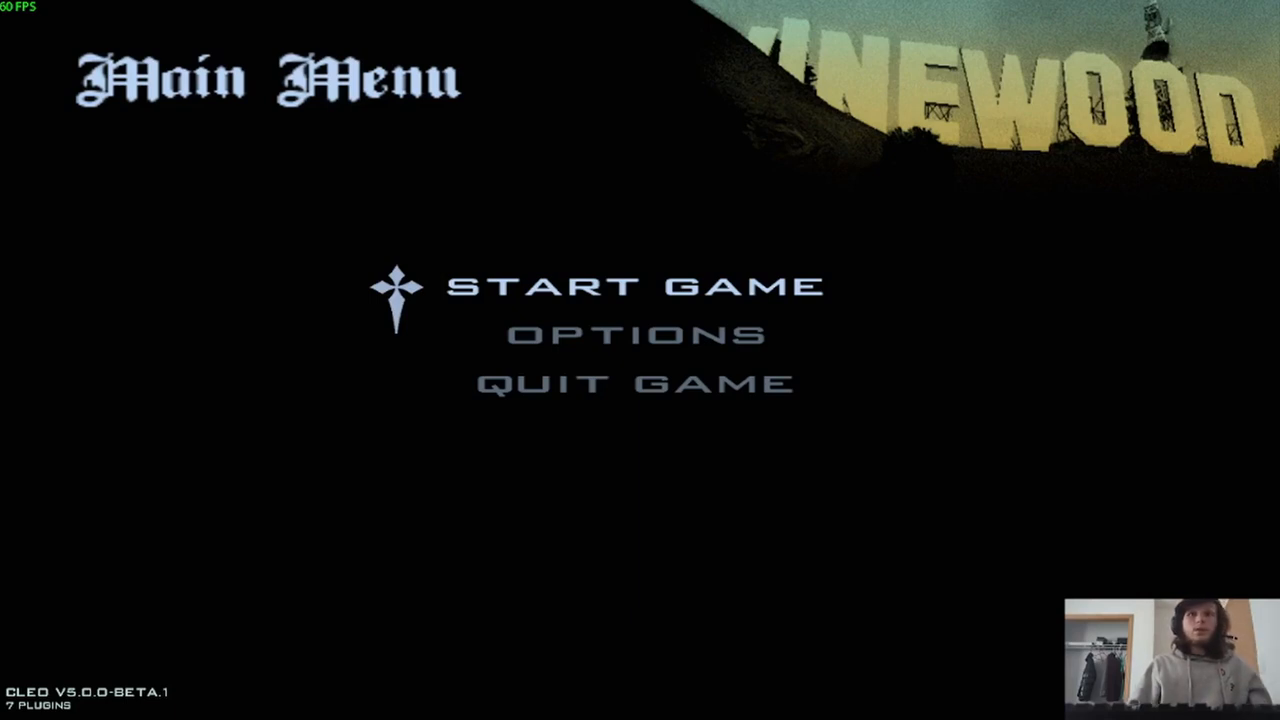
Quit the game from its main menu and confirm with Yes.
key(Down)
key(Down)
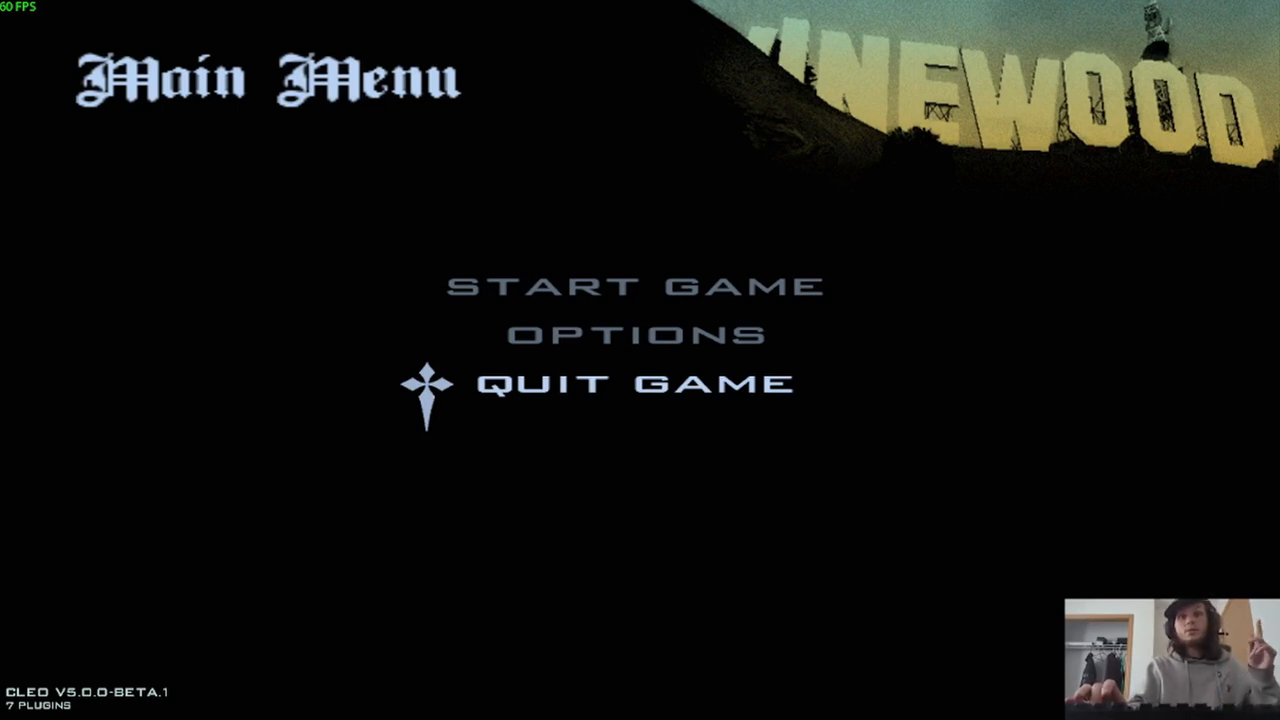
key(Return)
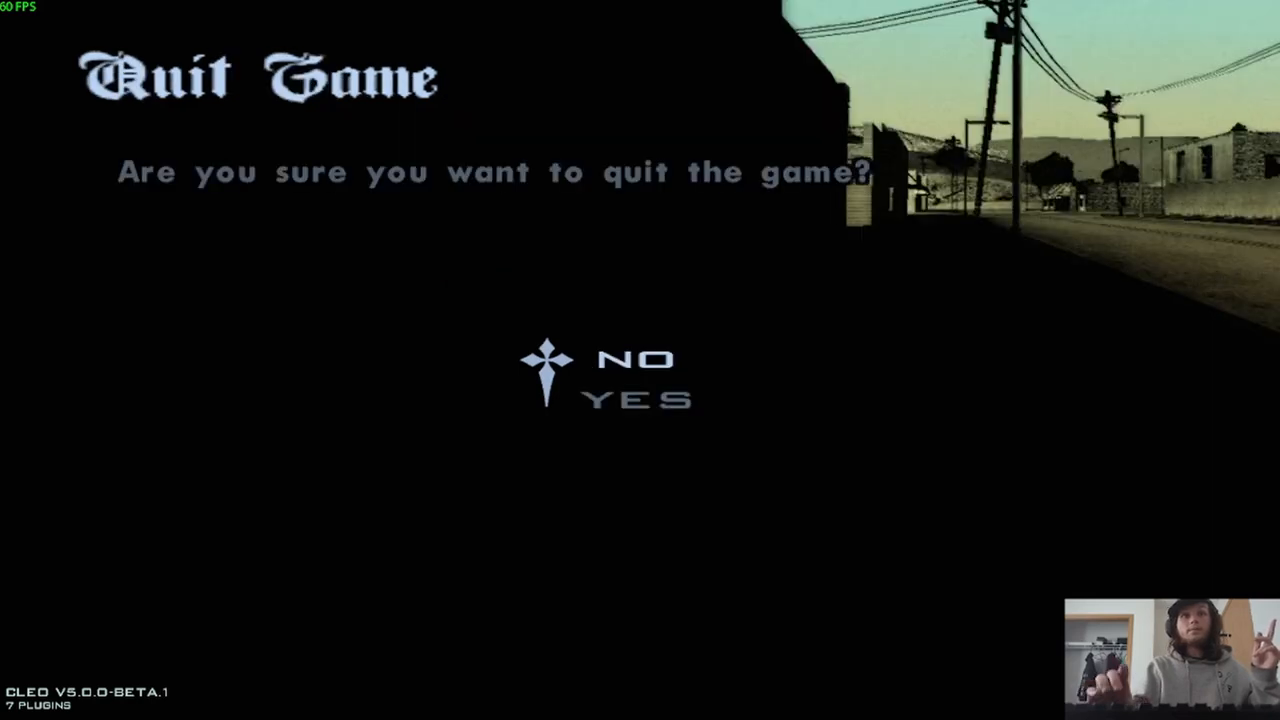
key(Down)
key(Return)
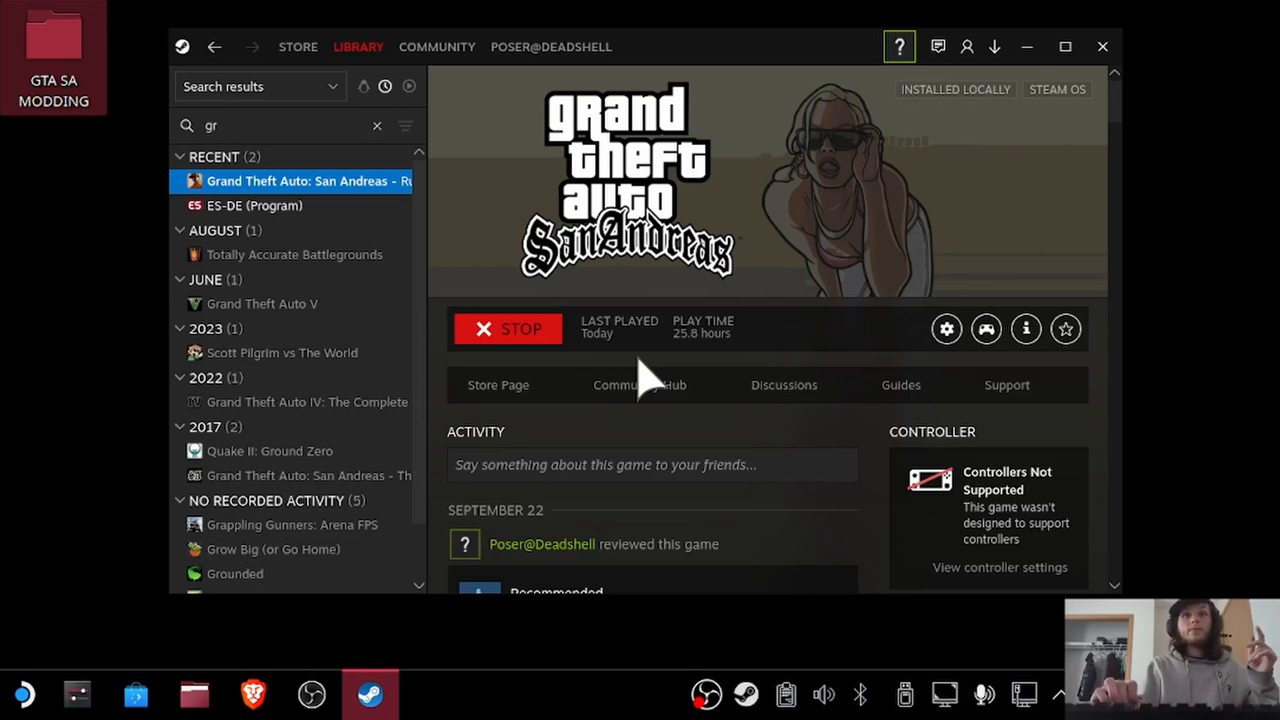
Bring back the file manager and open the skyui_latest folder inside the game's scripts folder.
click(193, 694)
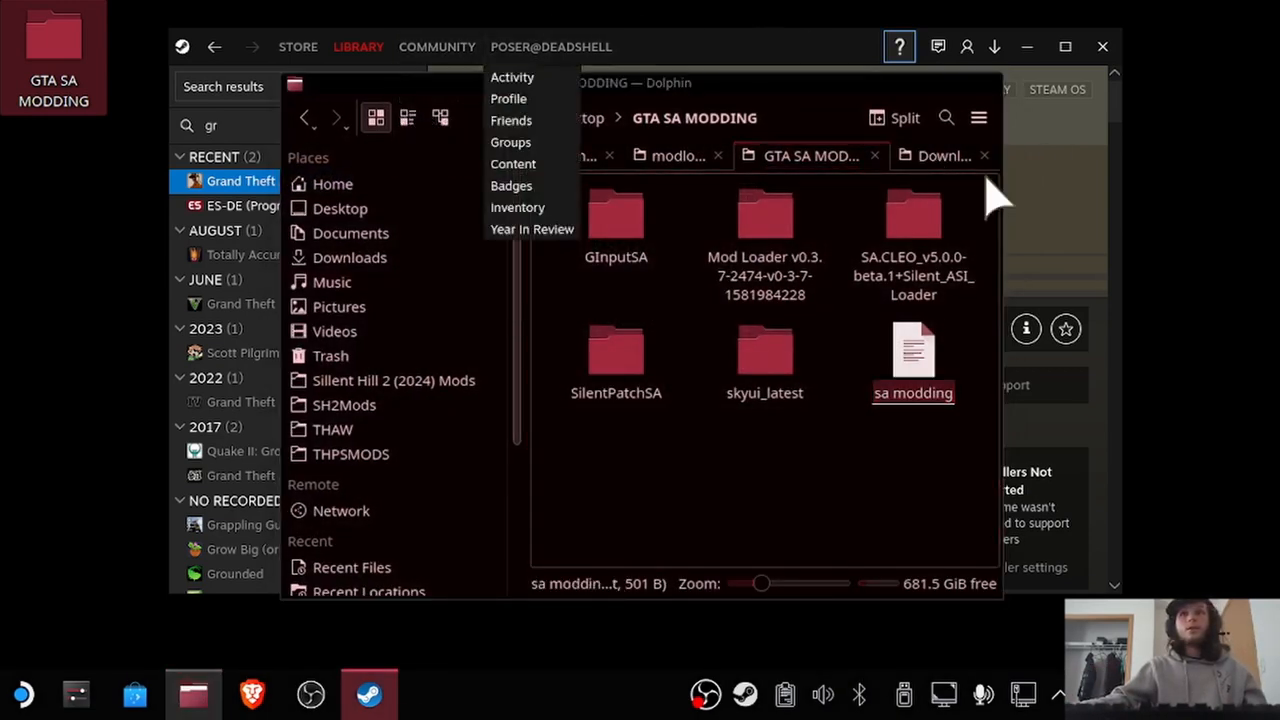
click(680, 157)
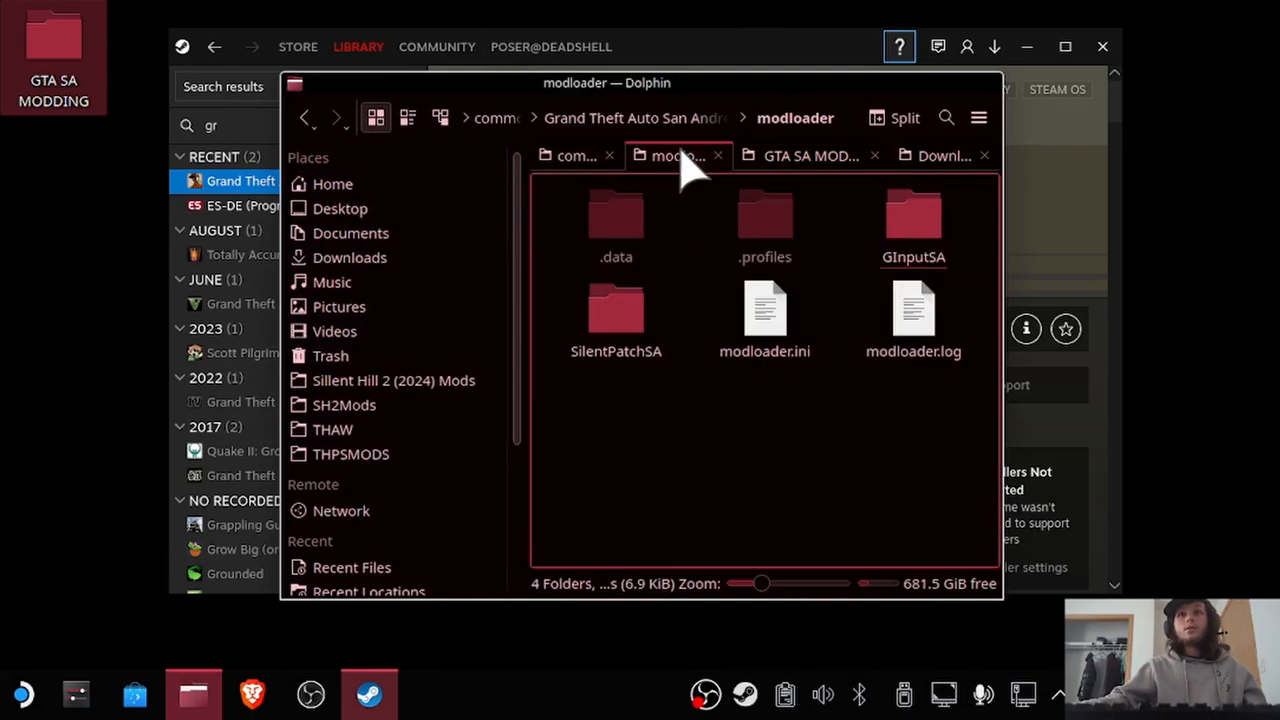
click(634, 118)
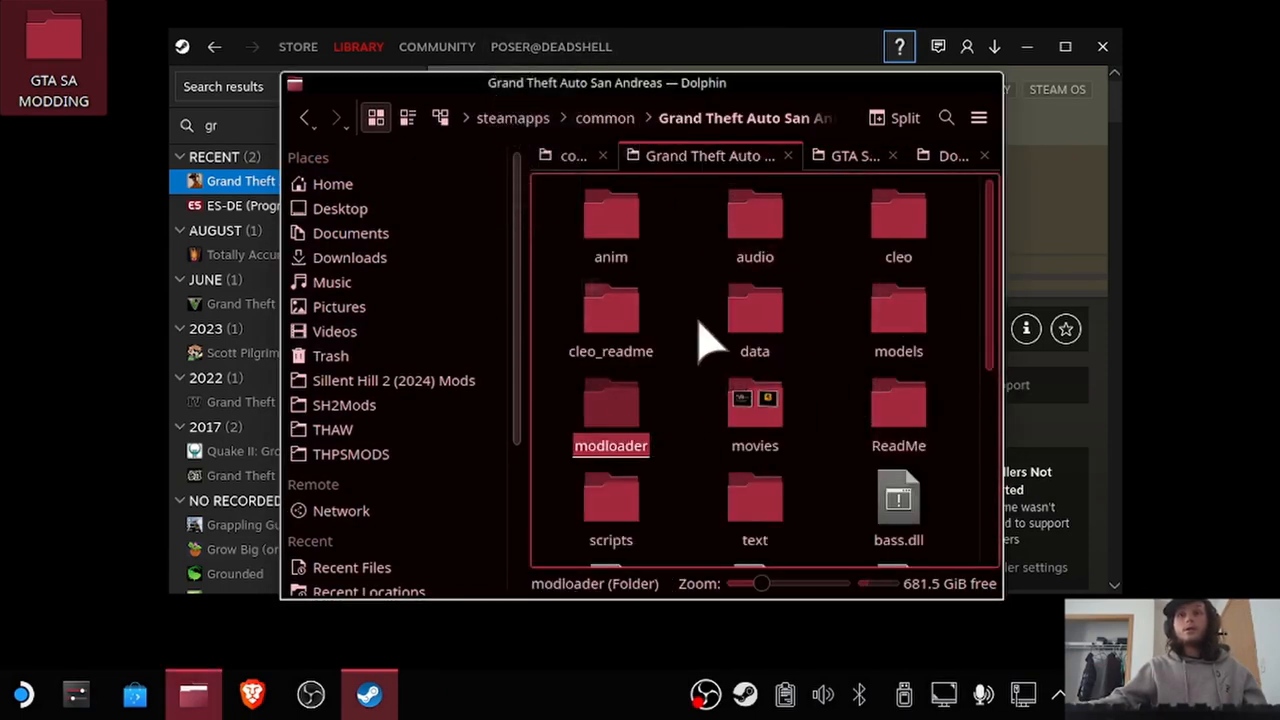
click(611, 510)
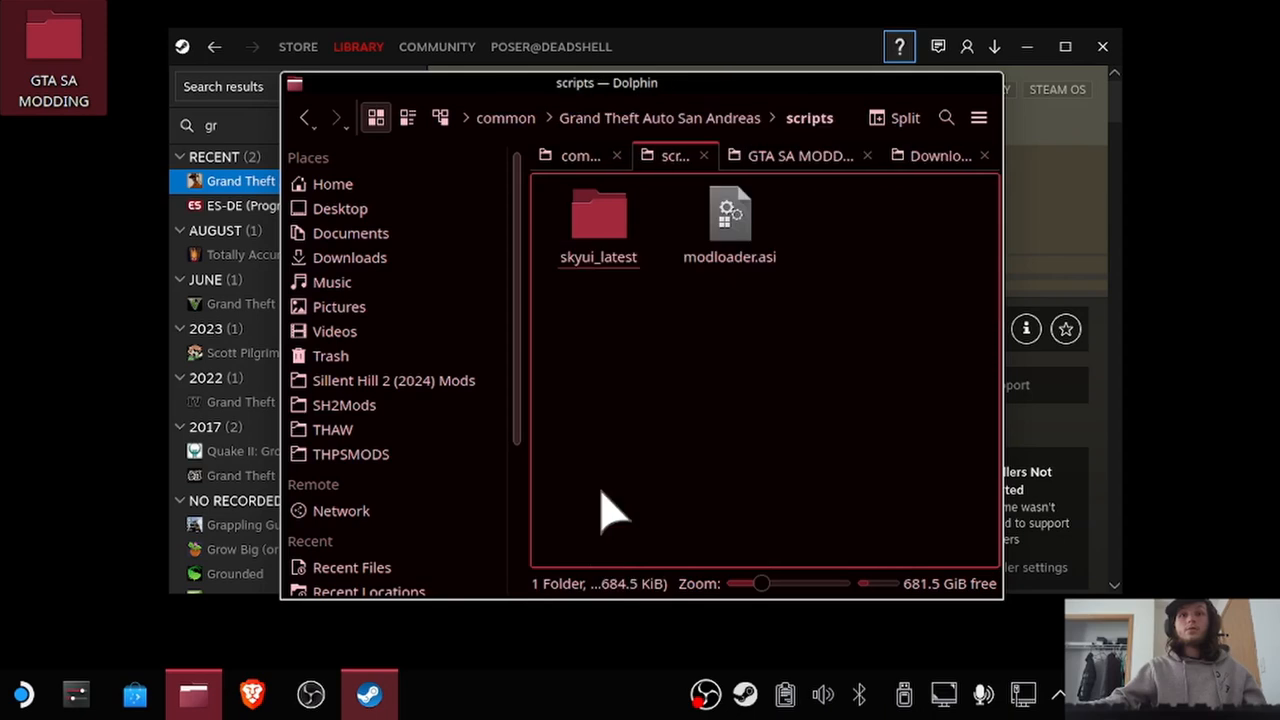
click(607, 235)
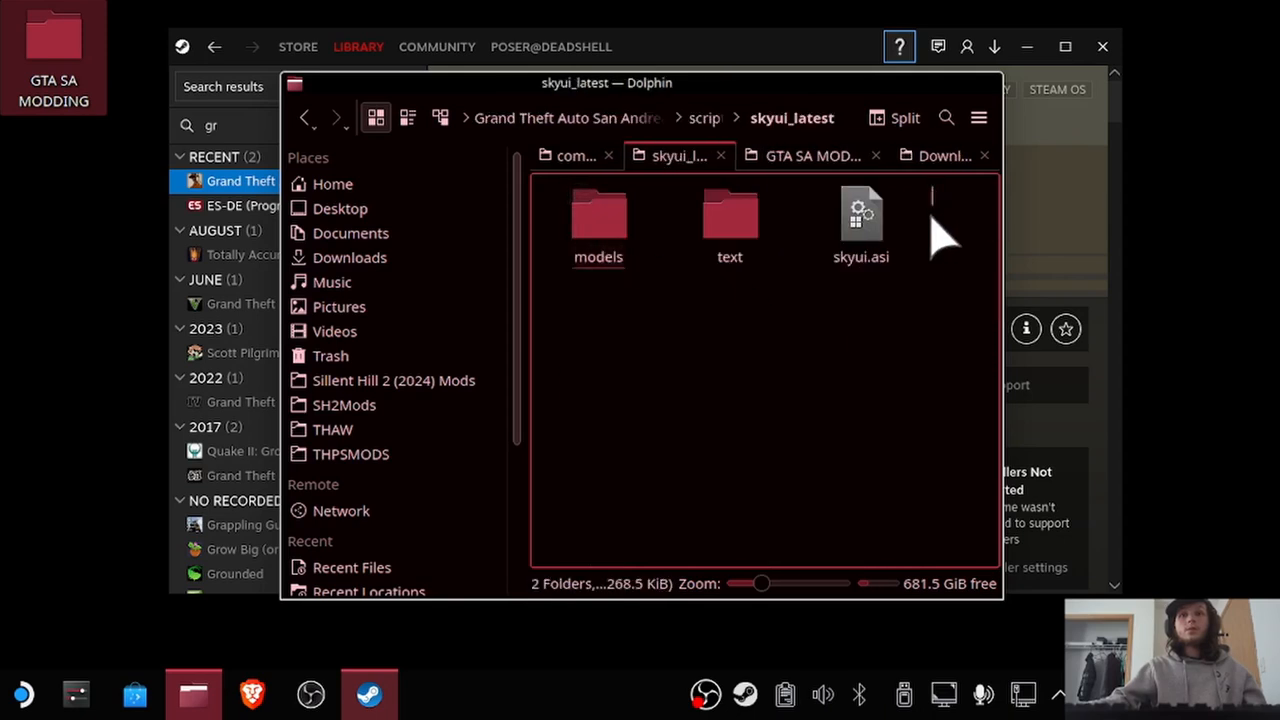
Move the models folder, text folder and skyui.asi out of skyui_latest directly into the game's scripts folder.
drag(940, 190, 586, 271)
click(600, 243)
right_click(597, 232)
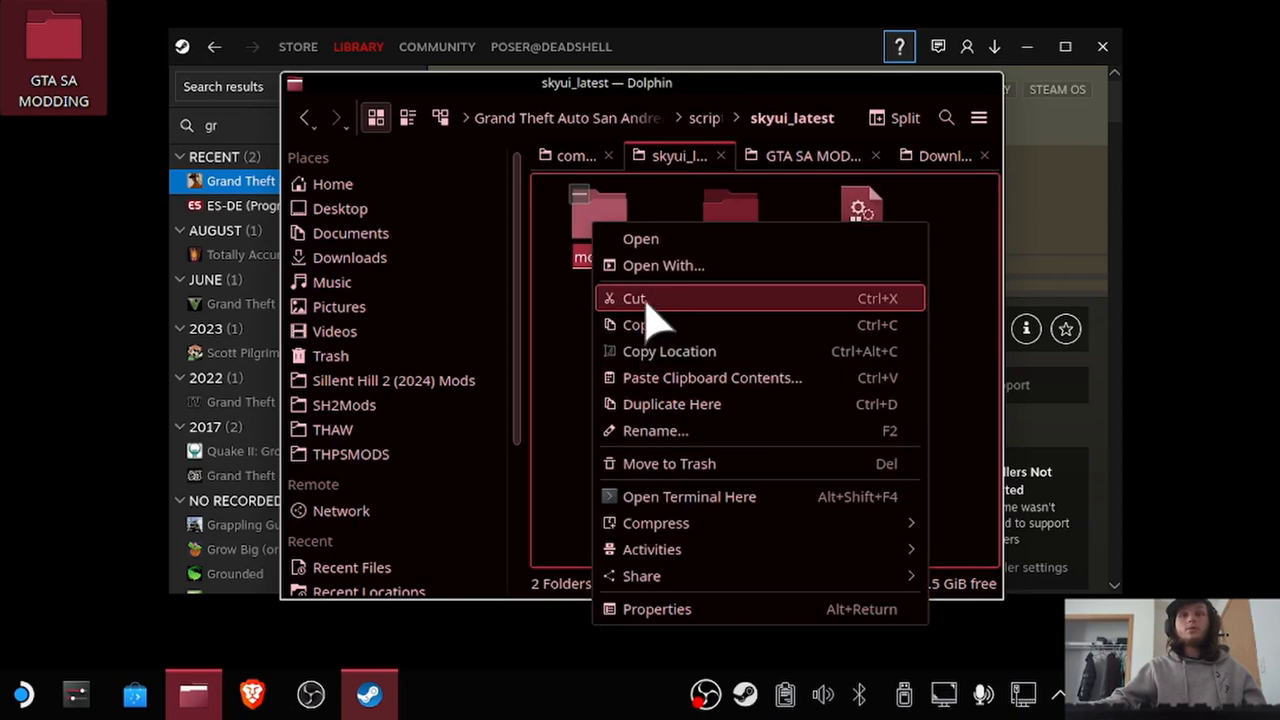
click(640, 299)
click(705, 119)
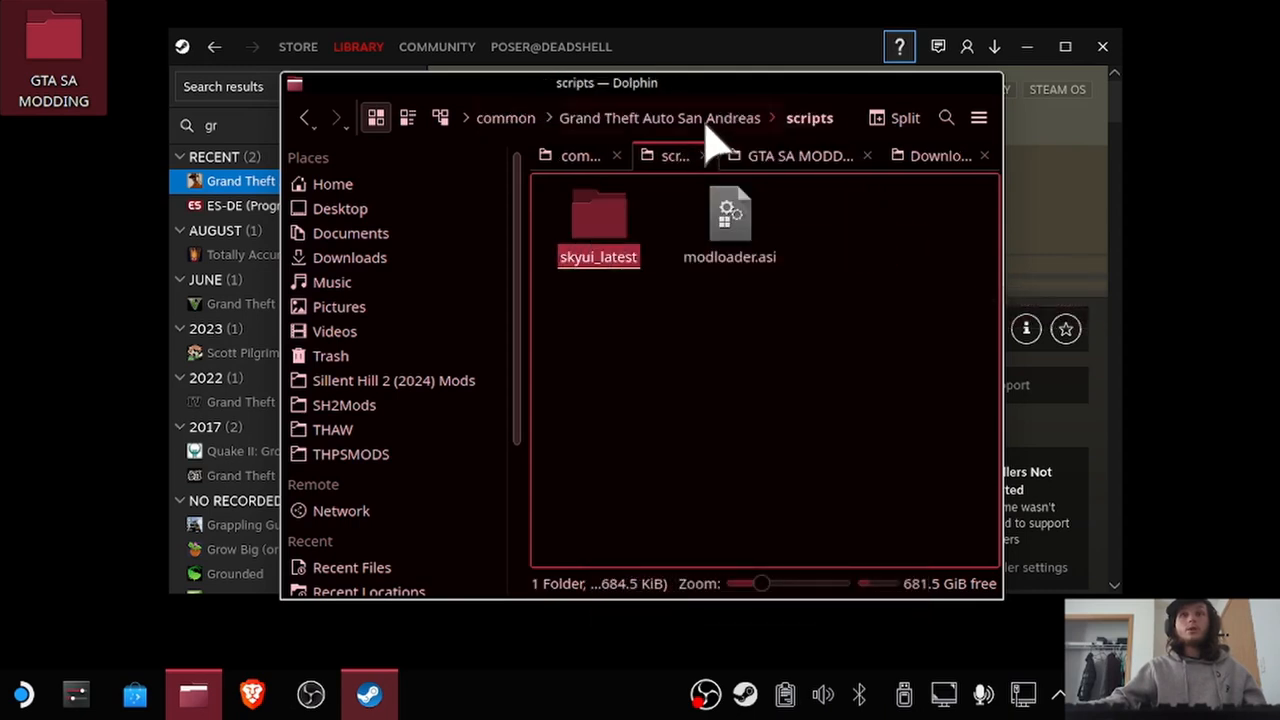
right_click(821, 325)
click(848, 402)
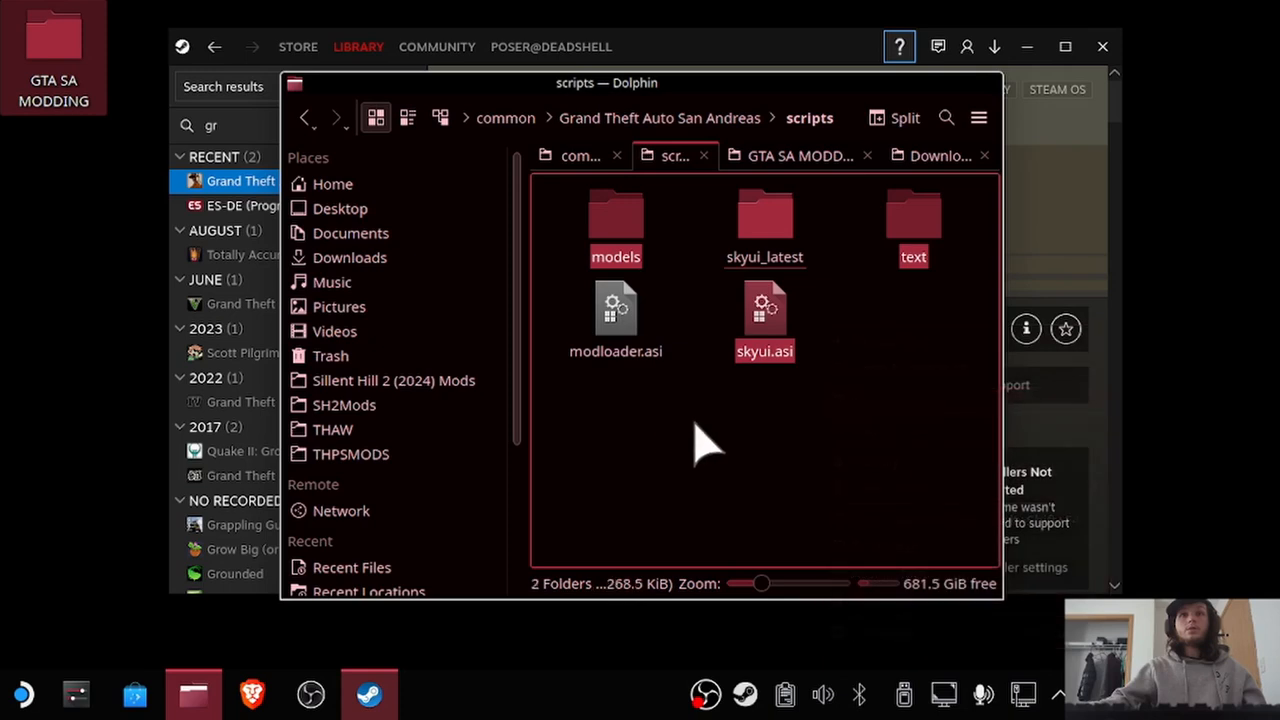
Move the emptied skyui_latest folder in the scripts folder to the trash.
click(700, 443)
click(766, 212)
right_click(766, 212)
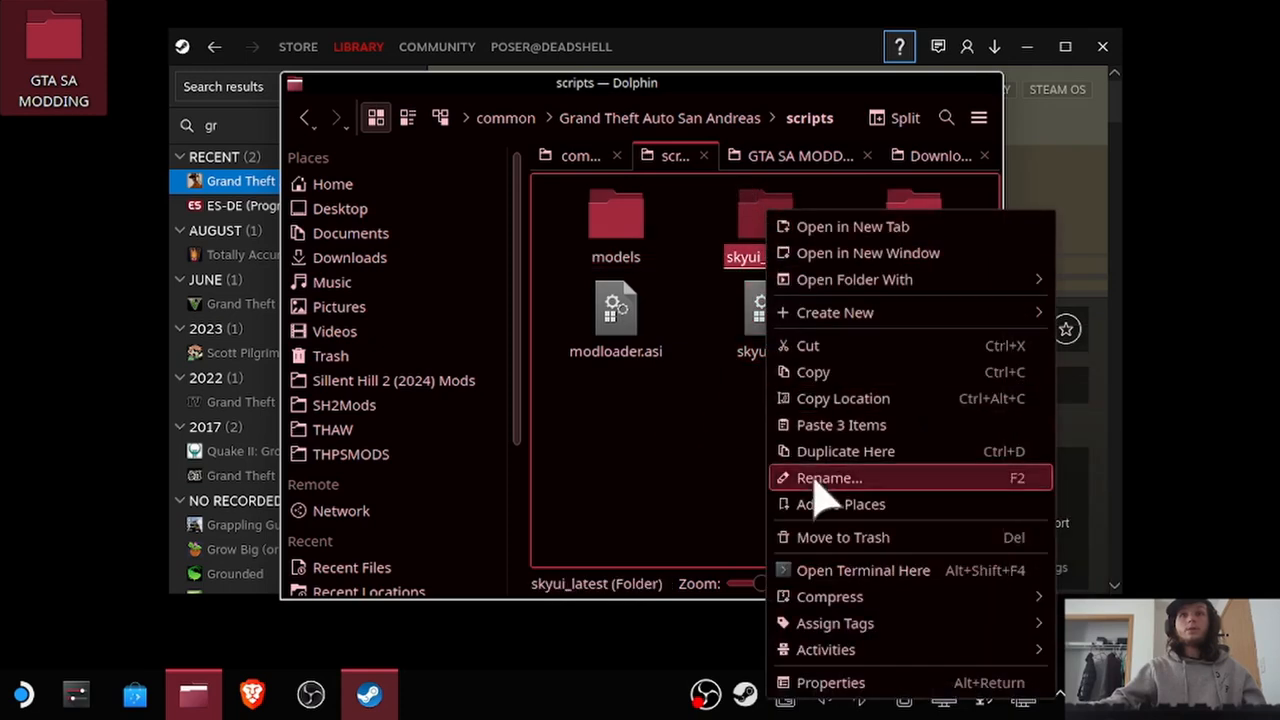
click(820, 537)
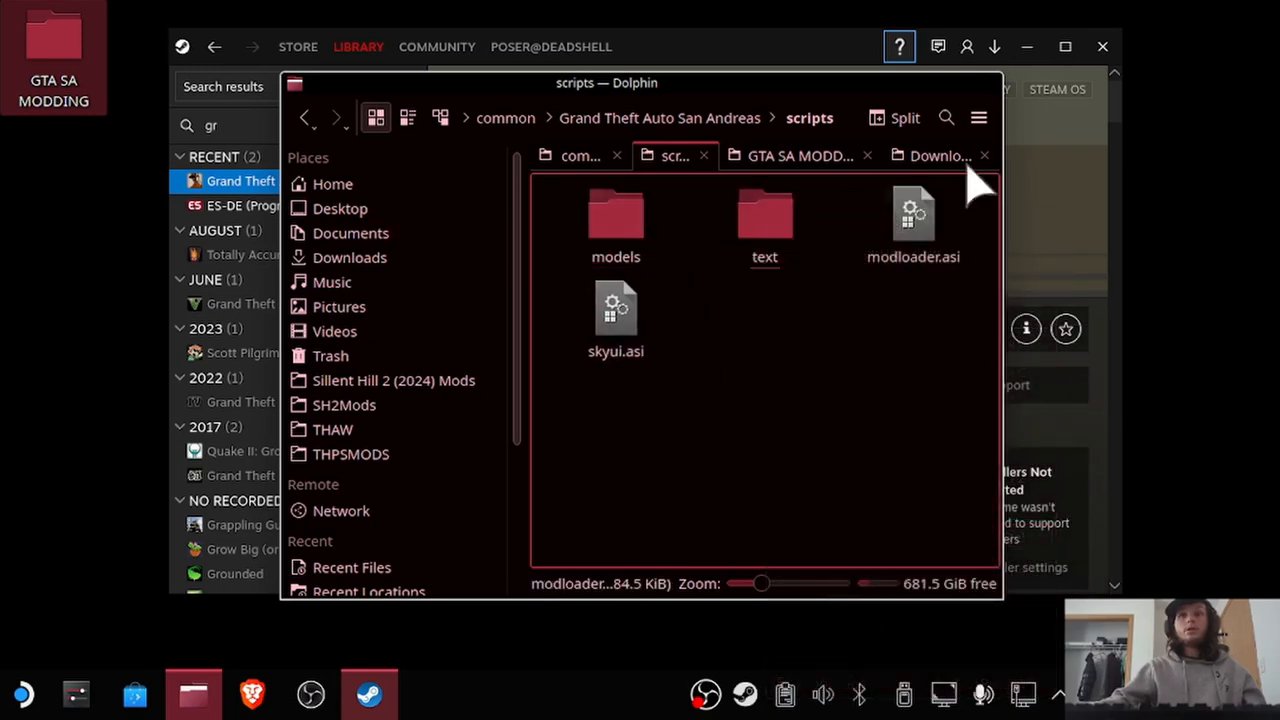
Put the file manager away, relaunch Grand Theft Auto: San Andreas, and quit it from the Game menu by choosing Yes.
click(978, 88)
click(512, 332)
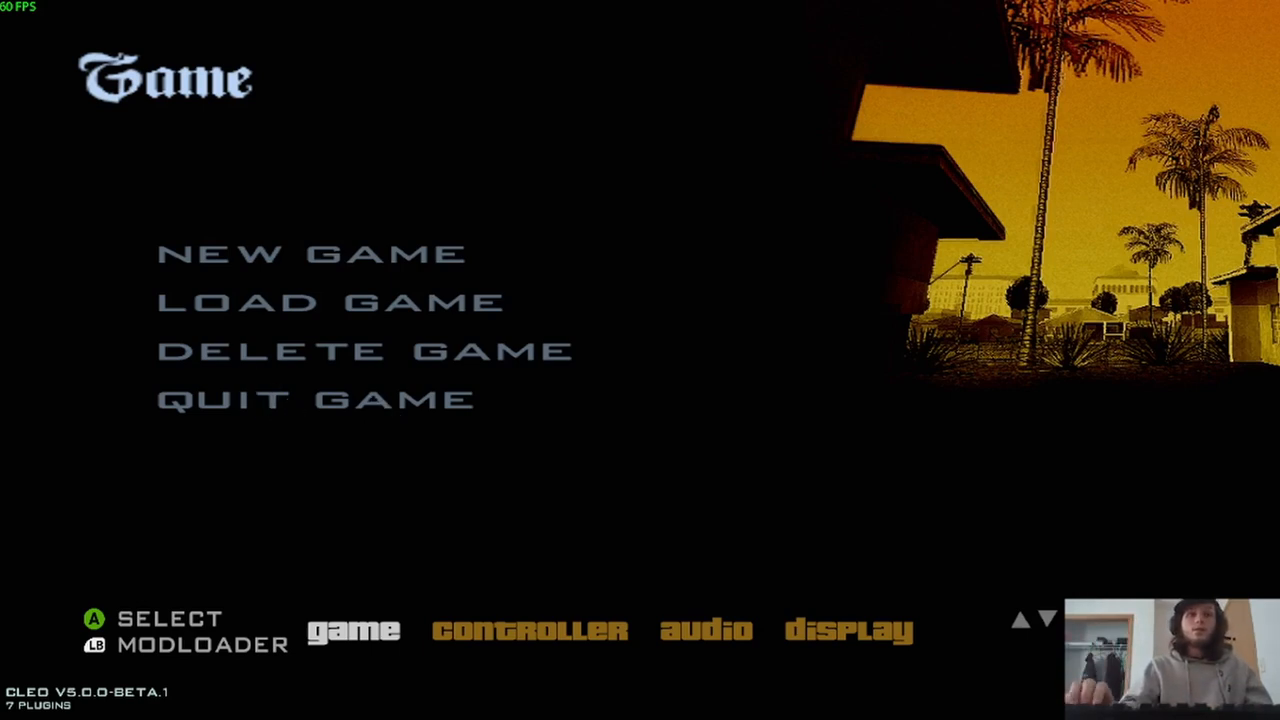
key(Return)
key(Down)
key(Down)
key(Down)
key(Return)
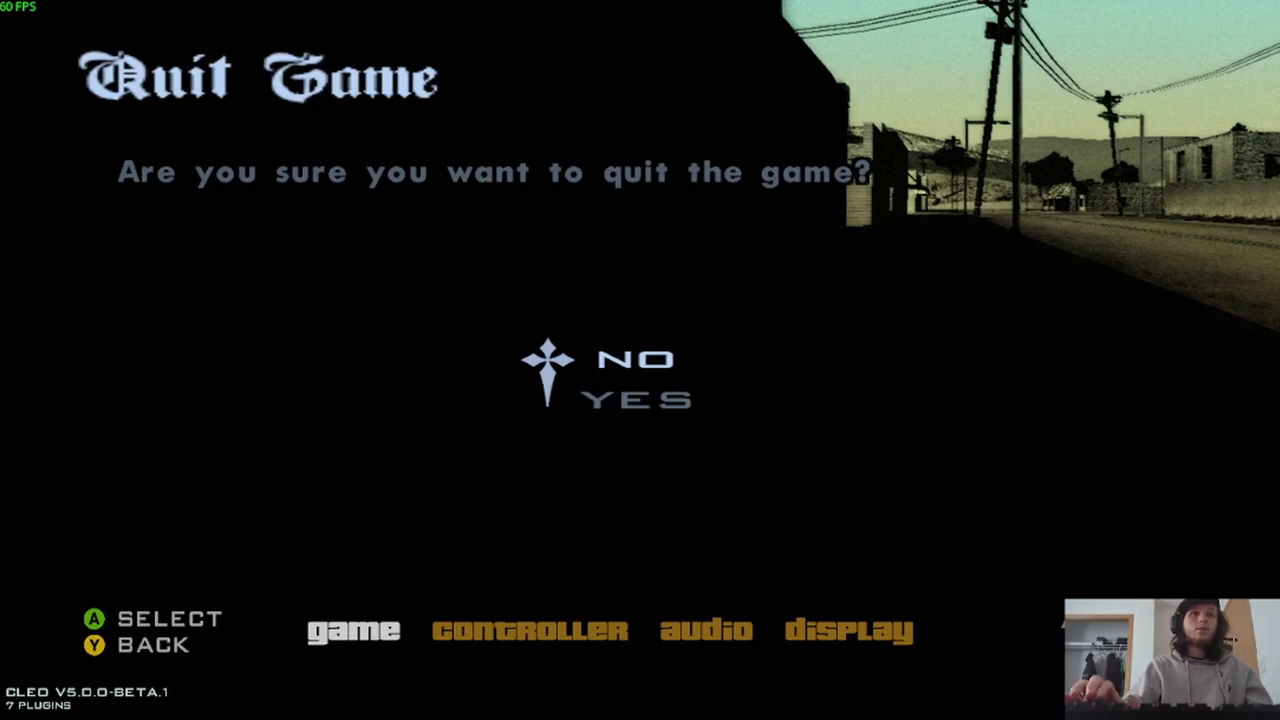
key(Down)
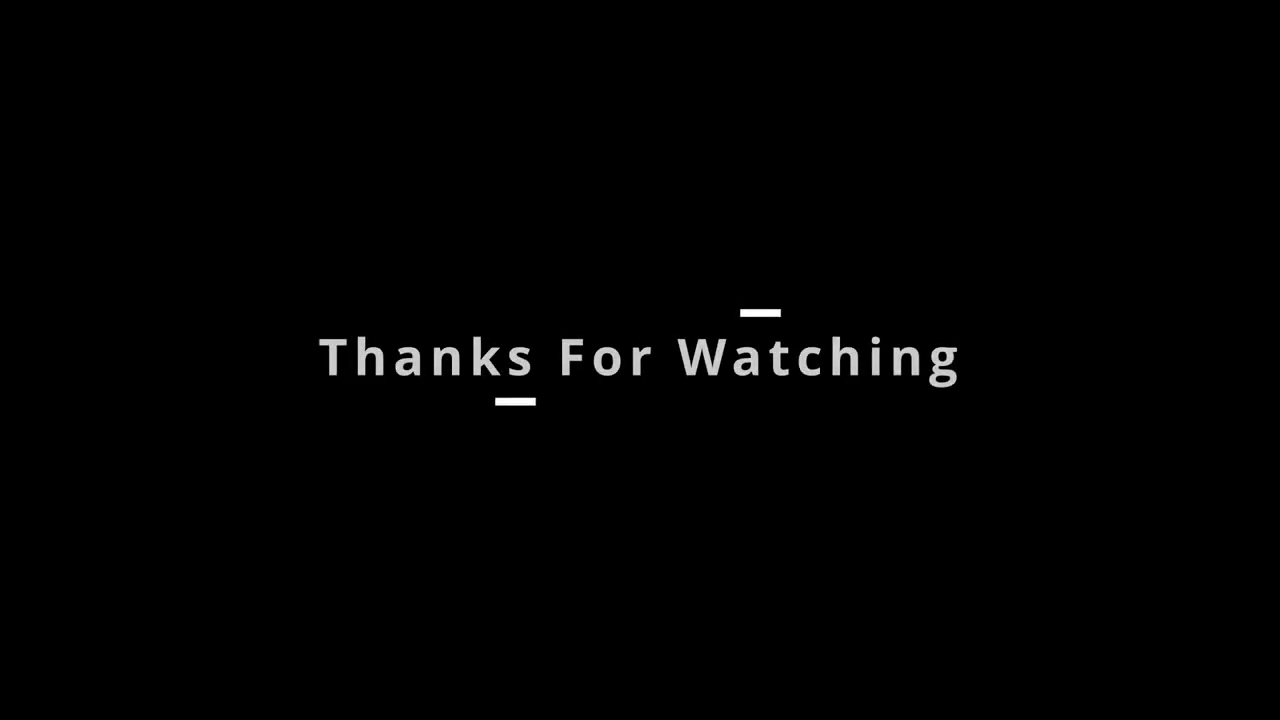